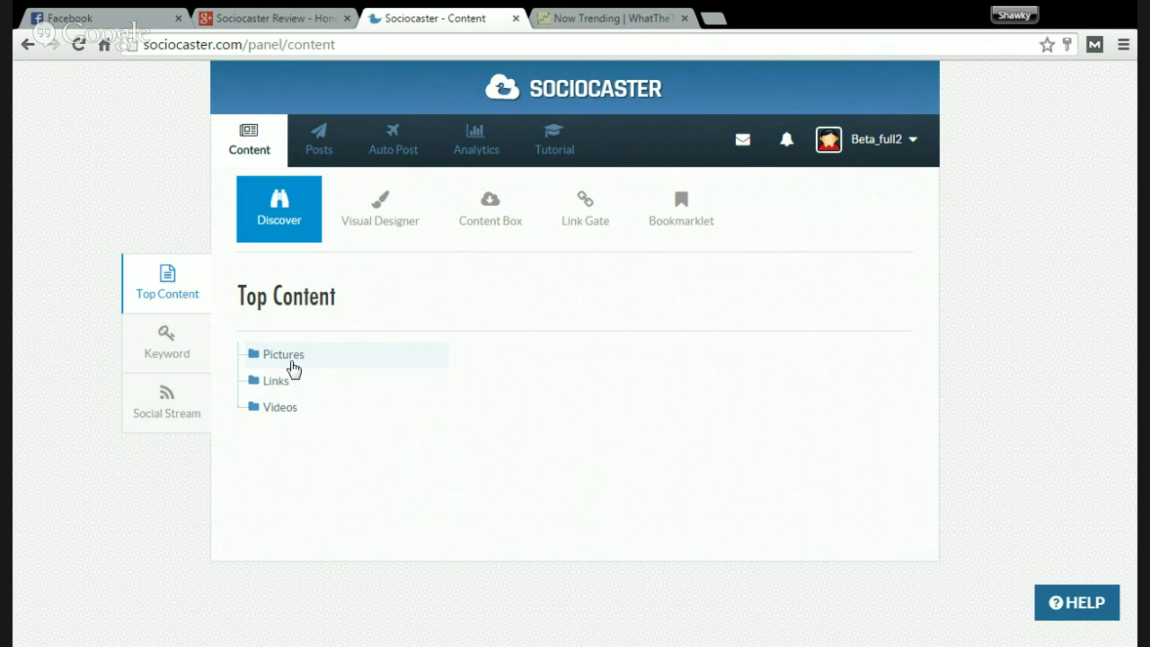
- Display the top content of the Wisdom page from the Awesome Quotes folder under Pictures
click(291, 364)
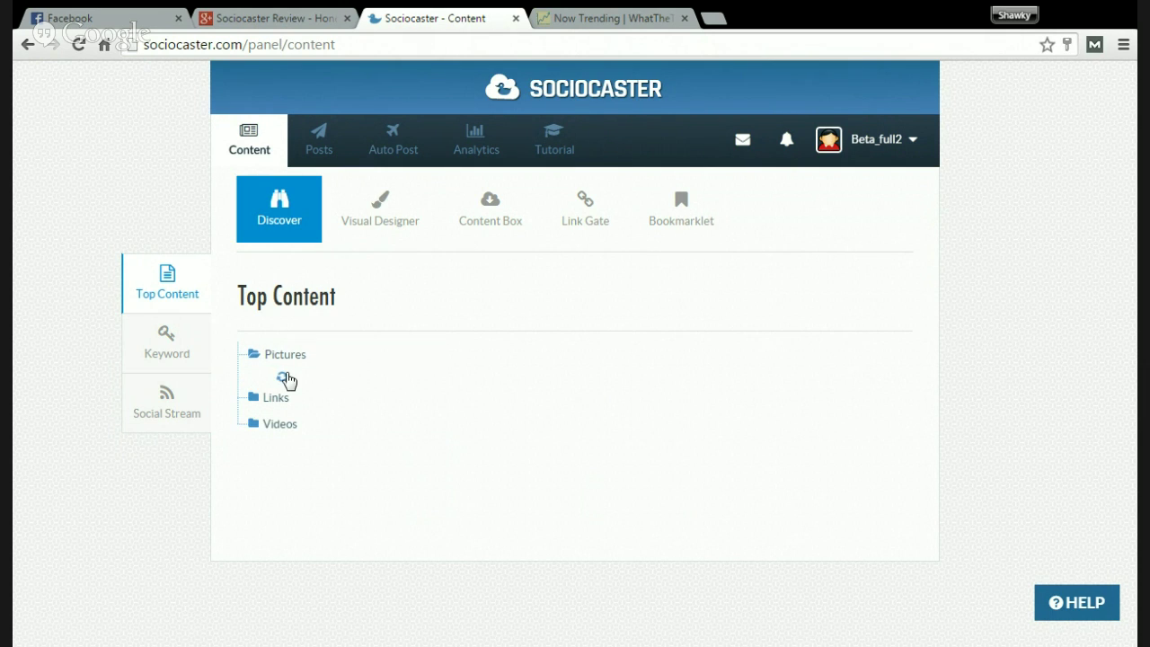
scroll(343, 310, down, 1)
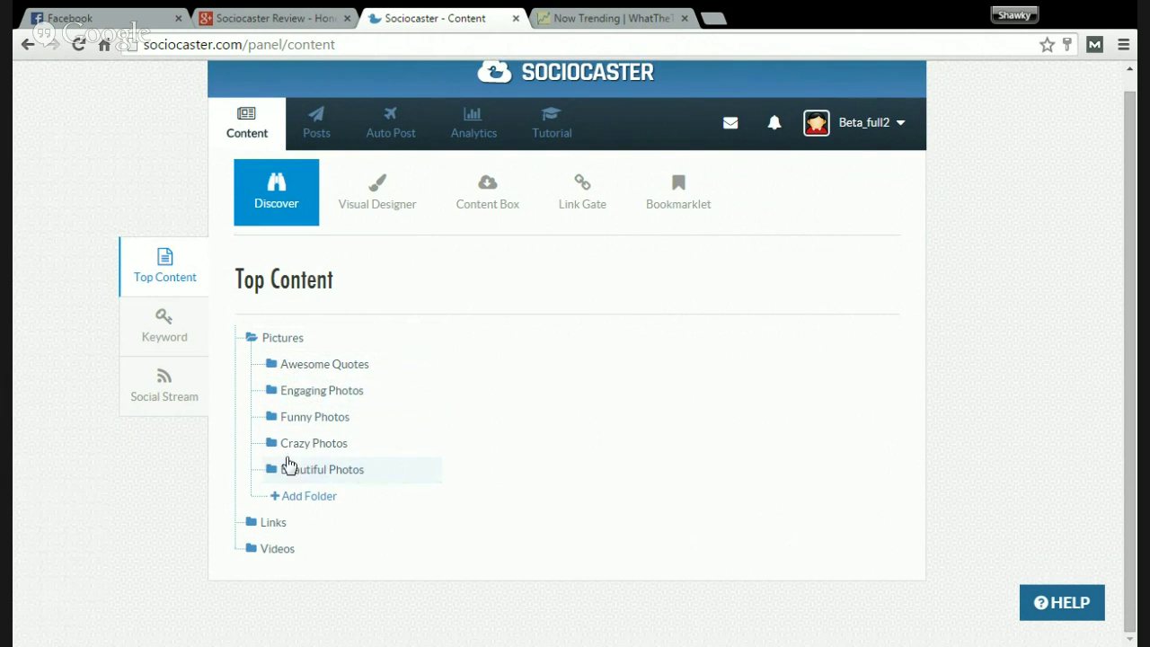
click(322, 366)
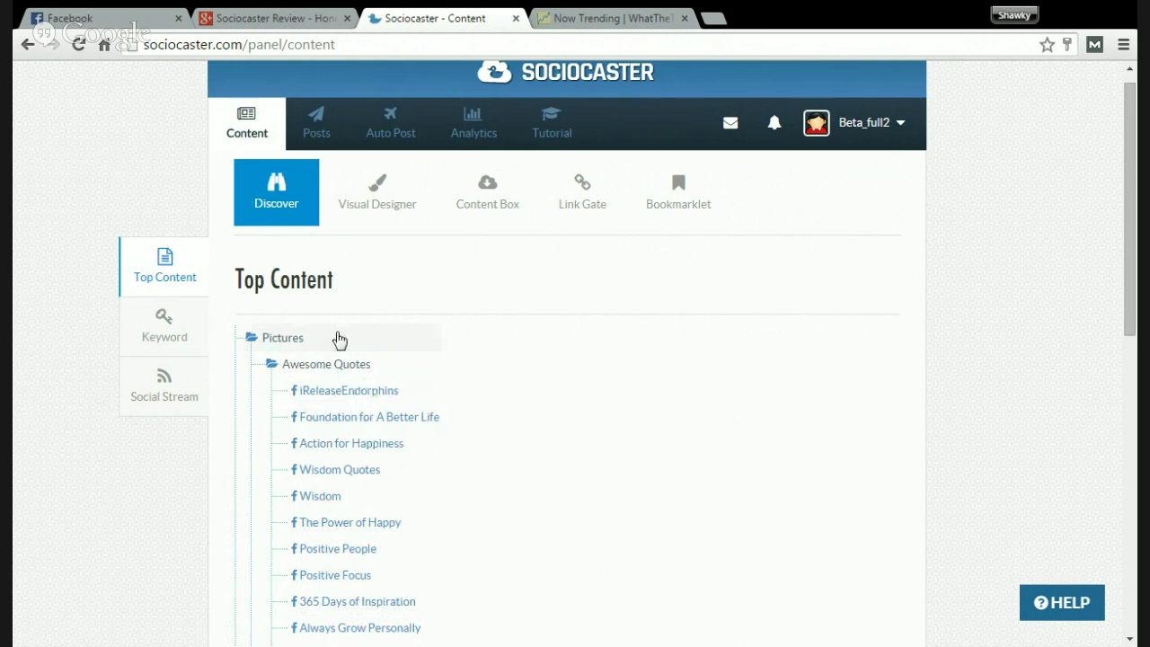
scroll(332, 332, down, 1)
click(375, 486)
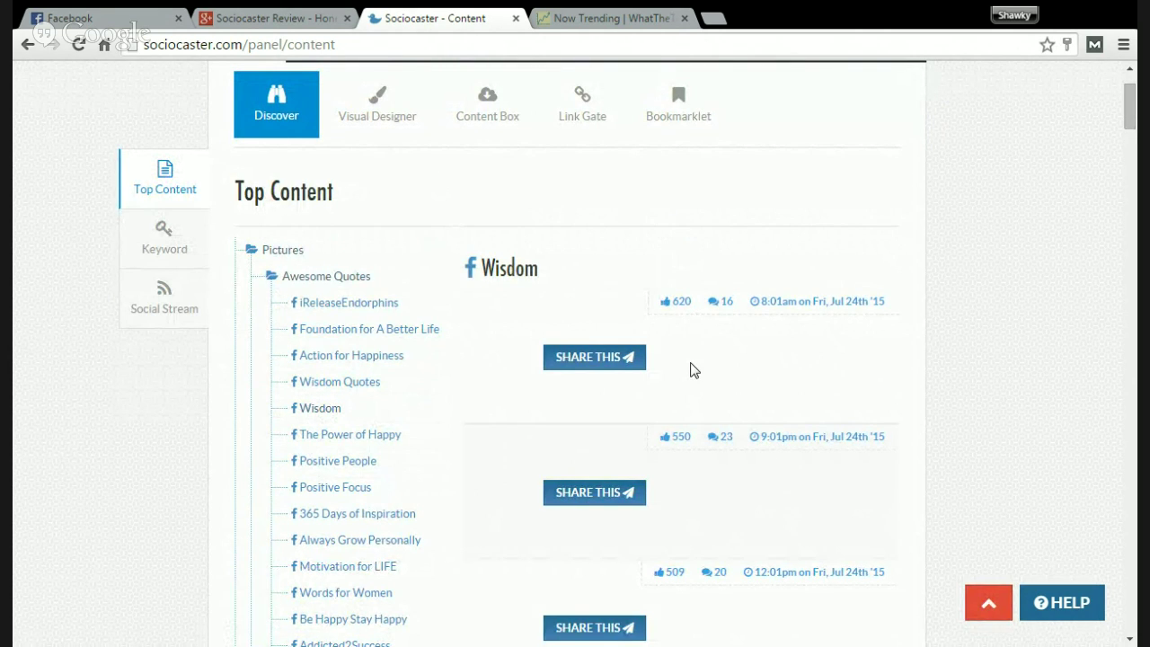
- Examine the Wisdom picture posts along with their likes, comments and posting dates
scroll(688, 382, down, 1)
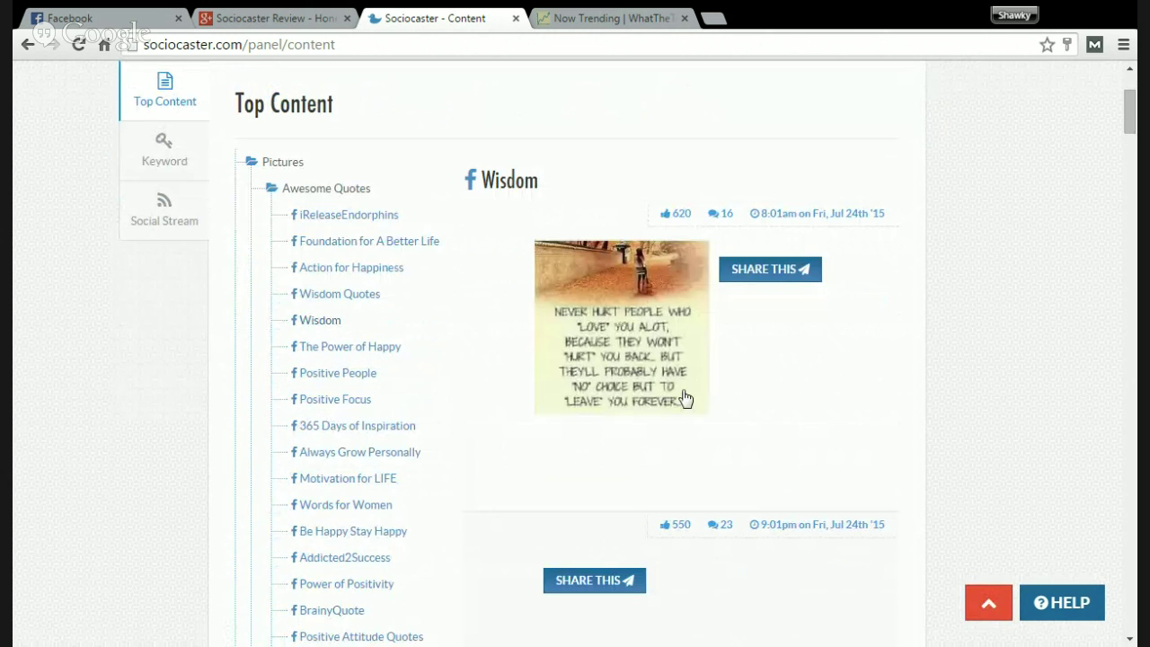
scroll(685, 399, down, 2)
scroll(682, 364, up, 2)
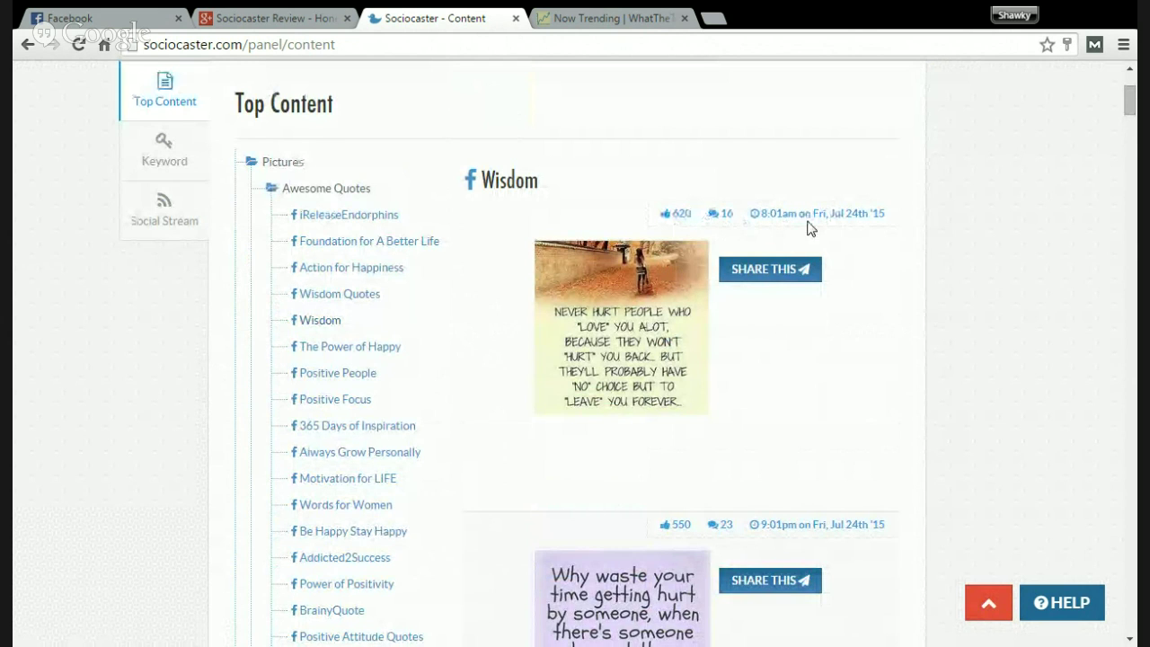
scroll(715, 349, down, 4)
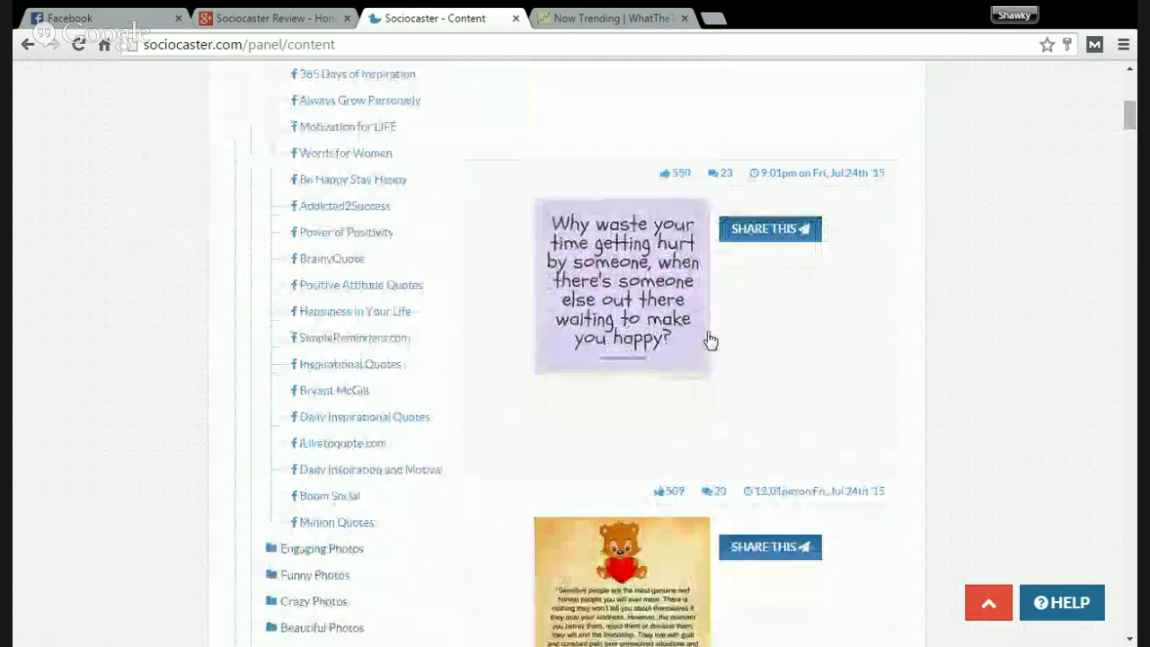
scroll(708, 334, down, 1)
scroll(706, 330, up, 6)
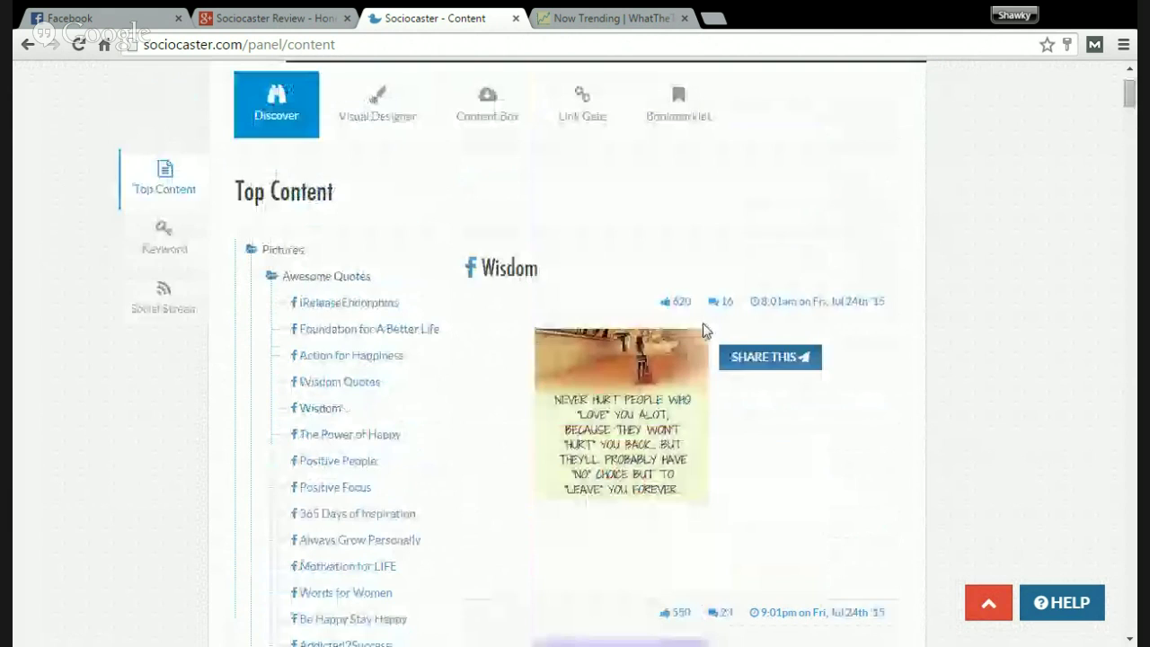
- Start sharing the first Wisdom picture and enter the description "This is an awesome quote!"
click(769, 363)
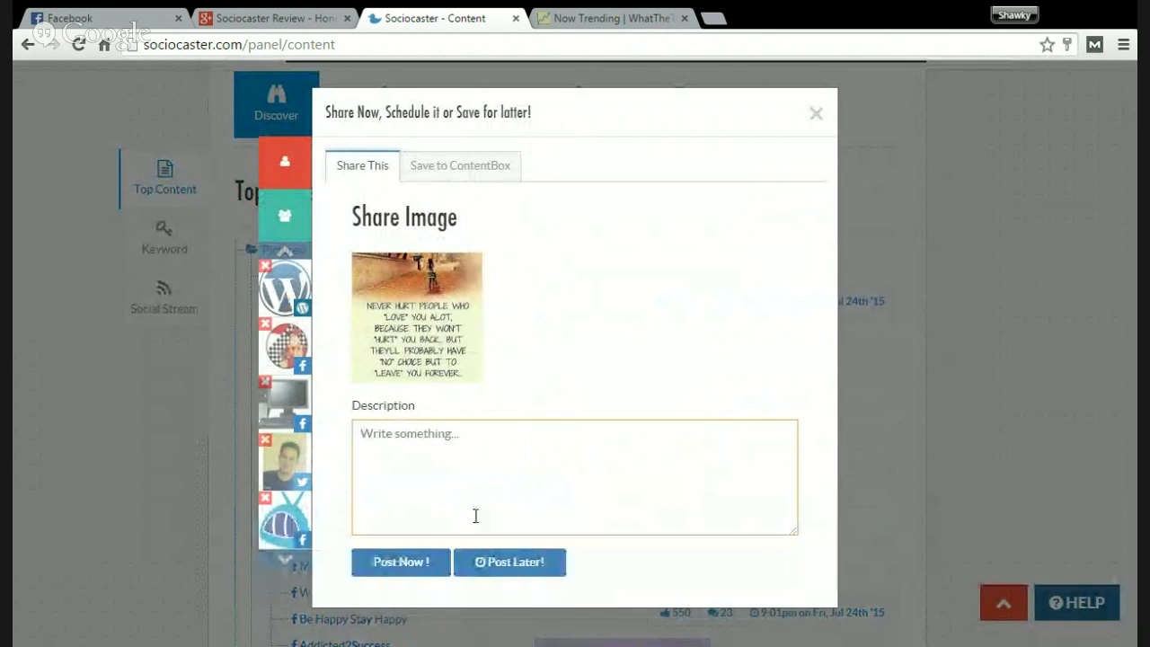
text(Th)
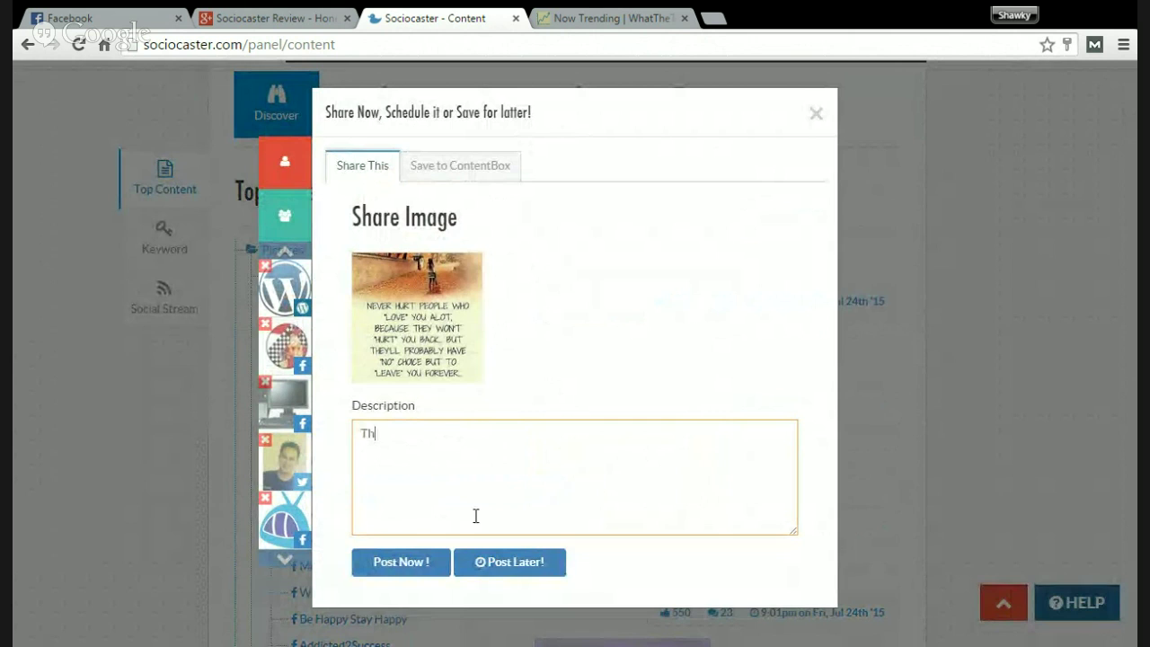
text(is is an awesome quote!)
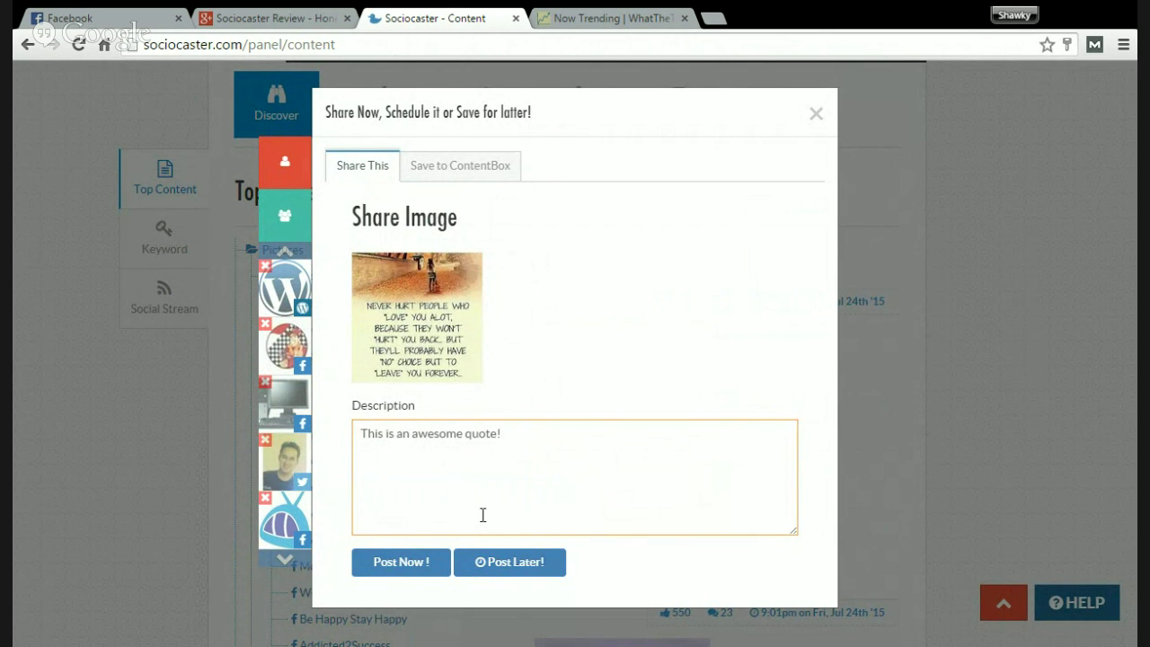
- Review the options for saving the picture to the ContentBox, return to the sharing form and close the dialog without posting
click(460, 182)
click(357, 176)
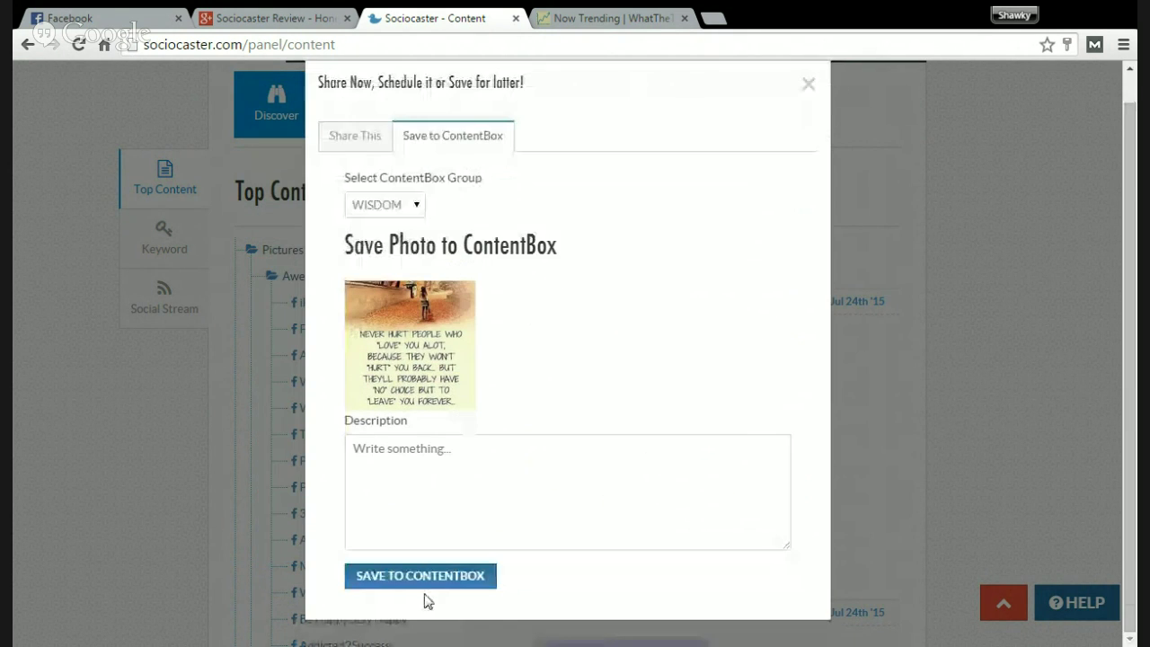
click(436, 489)
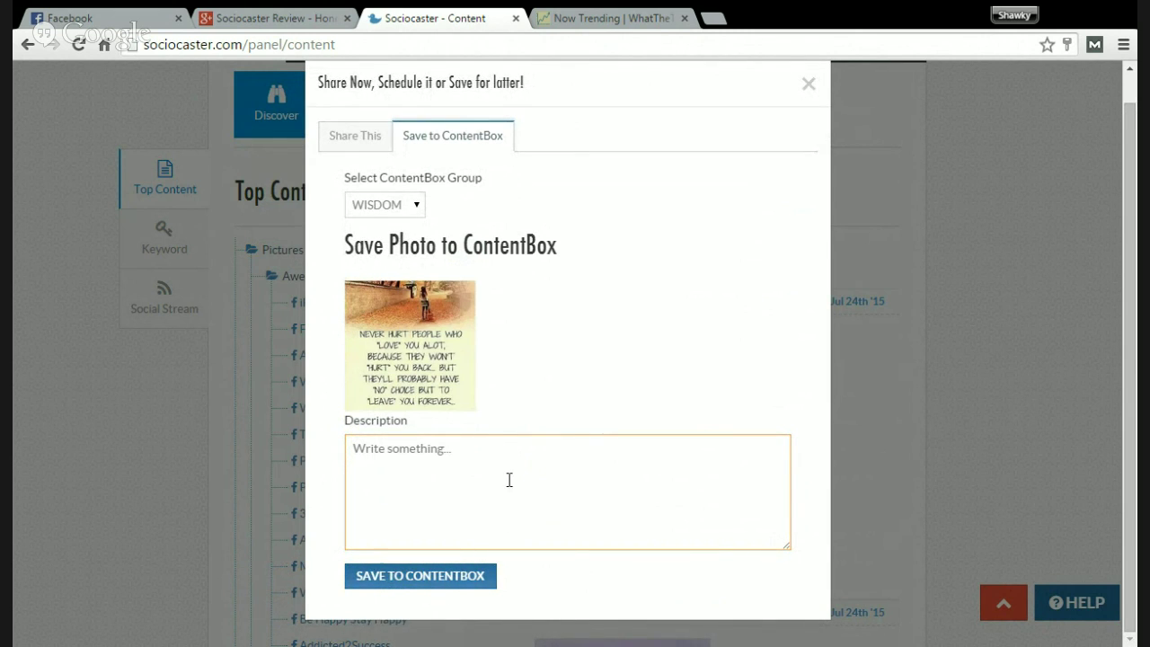
click(353, 136)
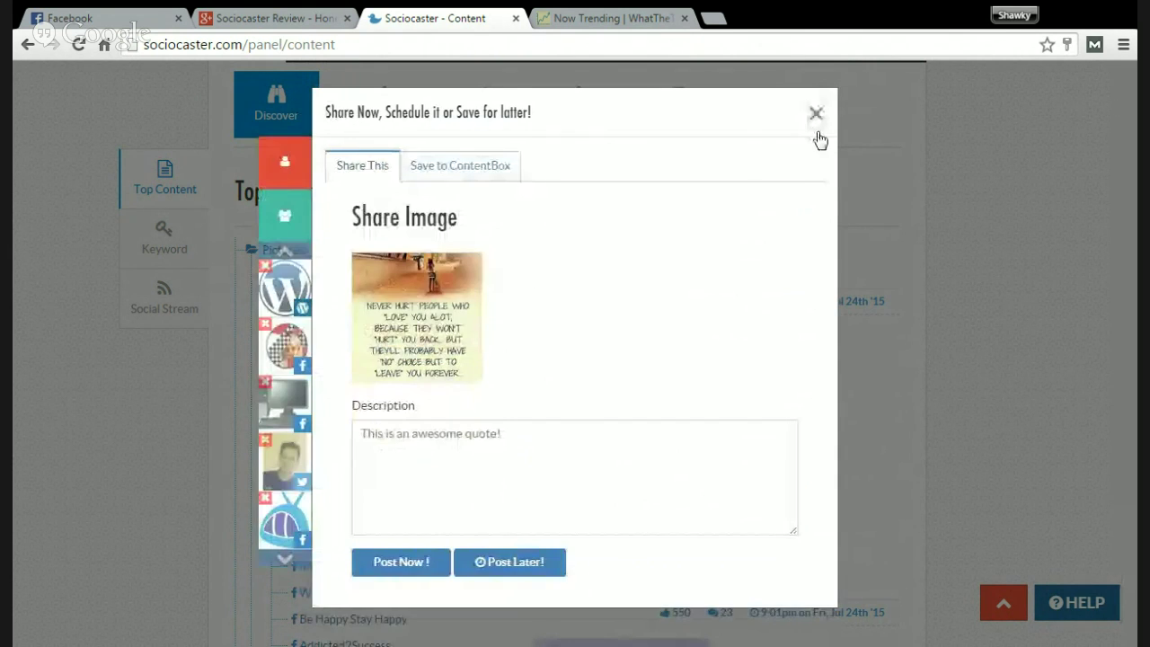
click(808, 84)
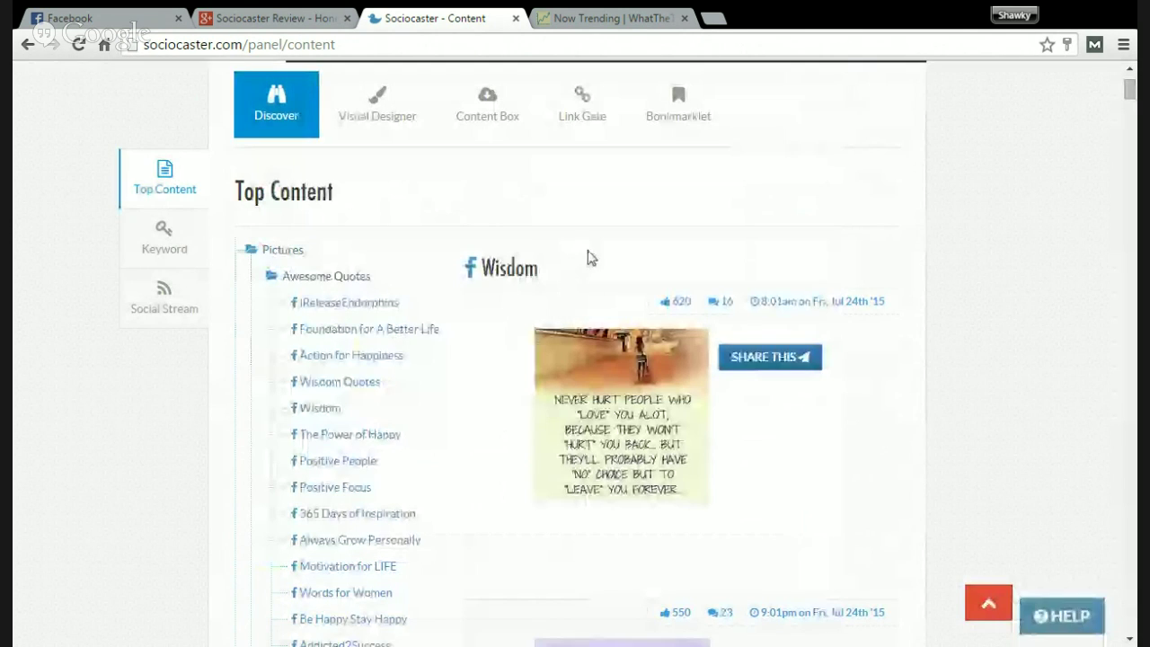
- Collapse the Awesome Quotes folder, and briefly expand and collapse the Engaging Photos folder
click(325, 277)
click(292, 306)
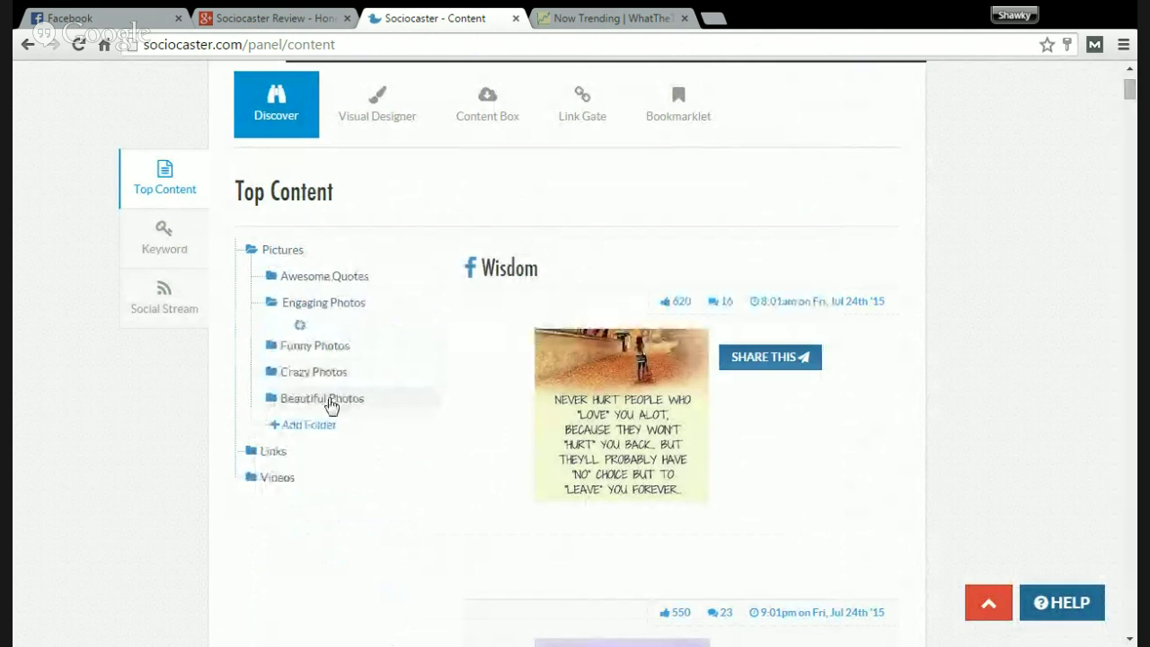
click(306, 303)
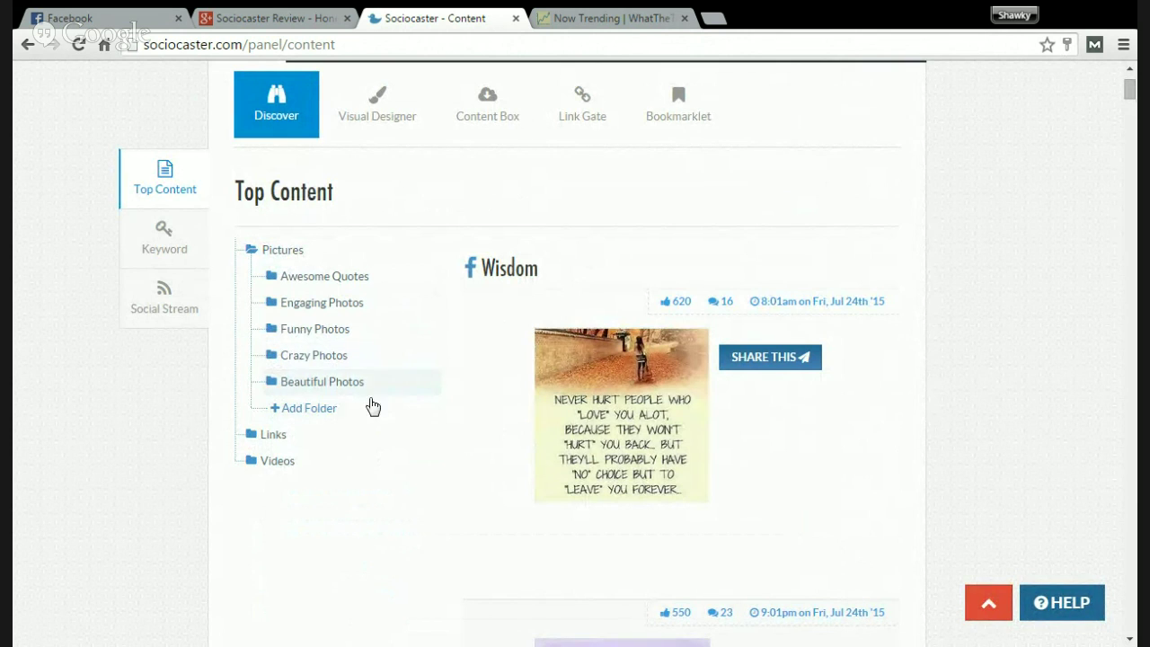
- Display the top content of the SocialTimes page from the Social Media folder under Links
click(275, 434)
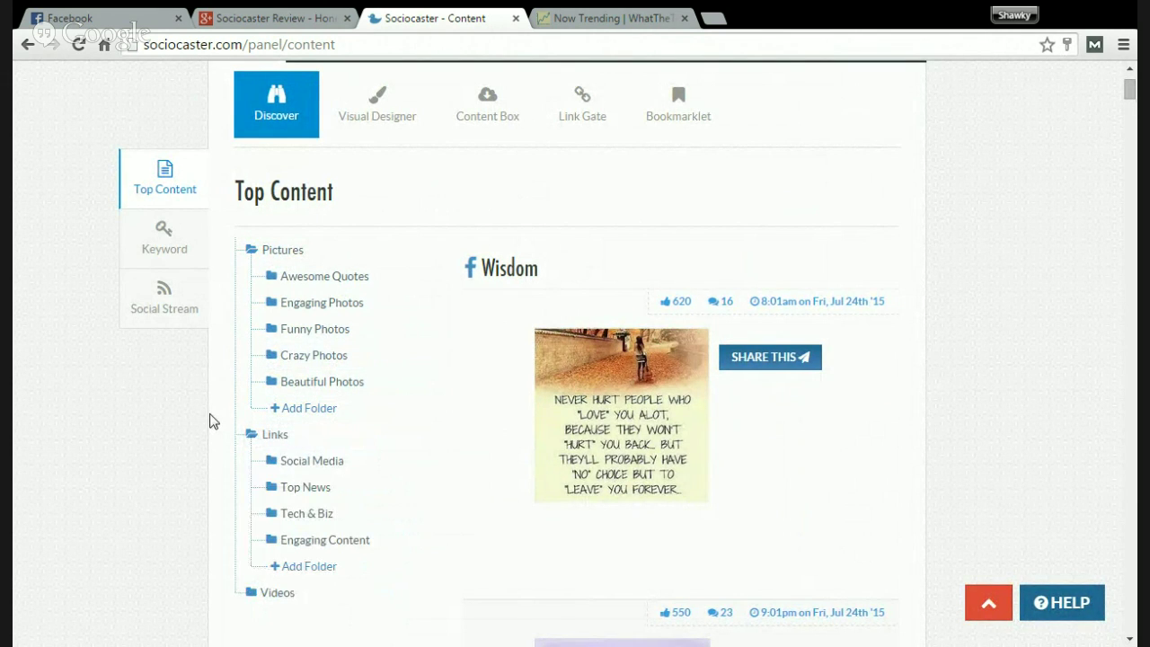
scroll(213, 422, down, 1)
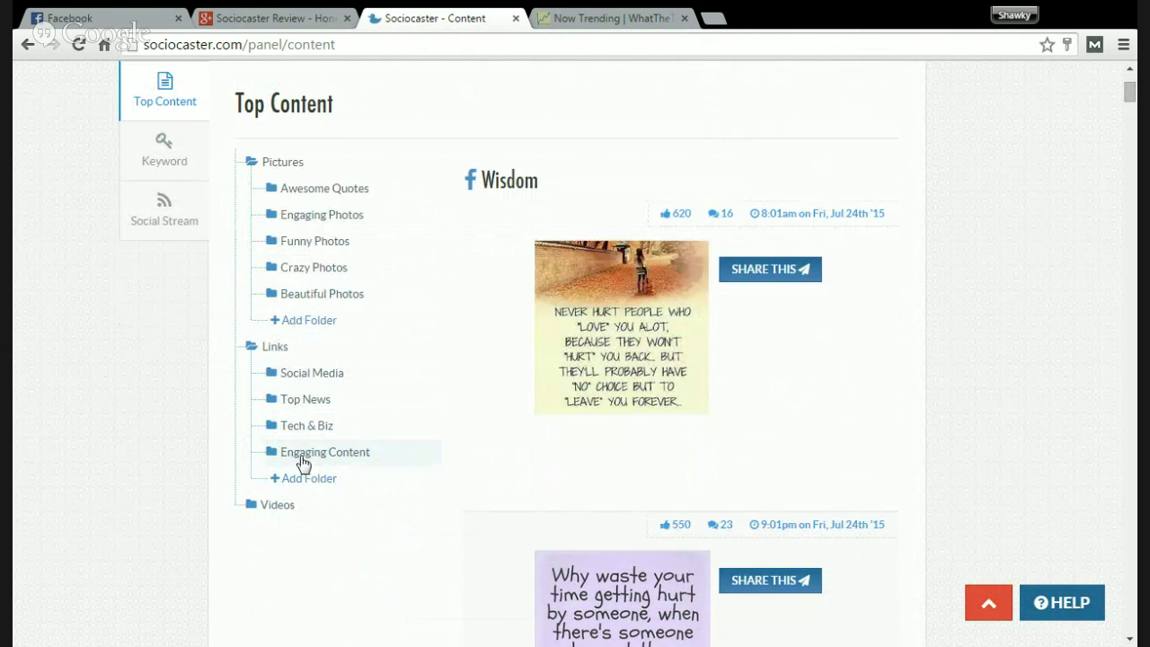
click(321, 372)
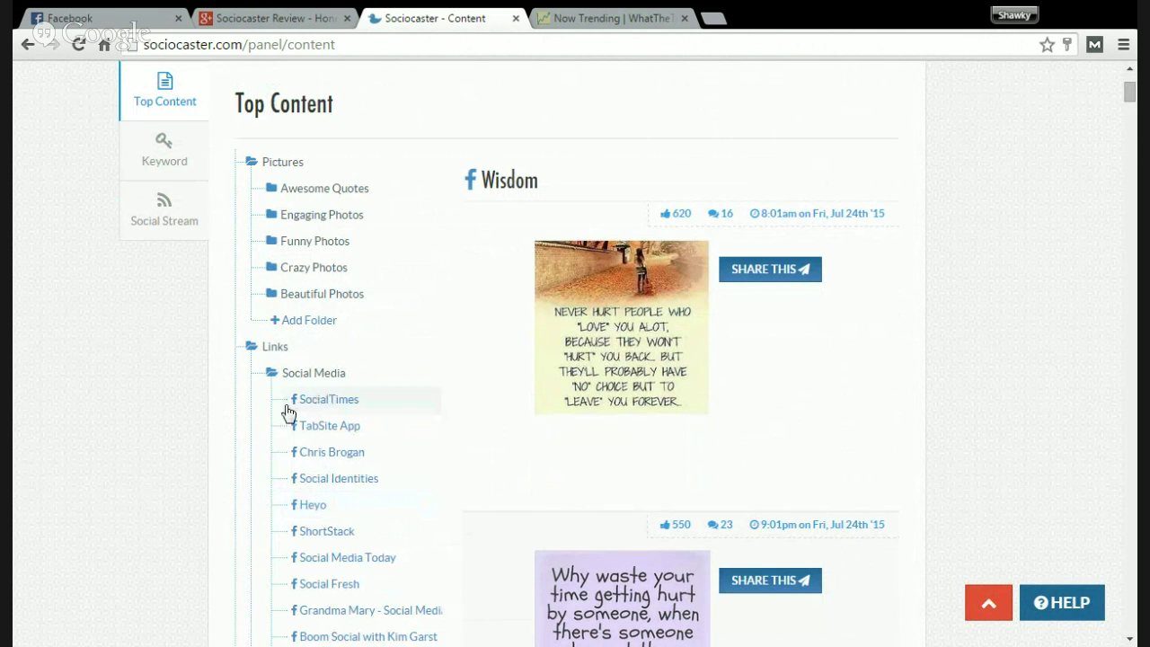
scroll(288, 413, down, 1)
click(317, 312)
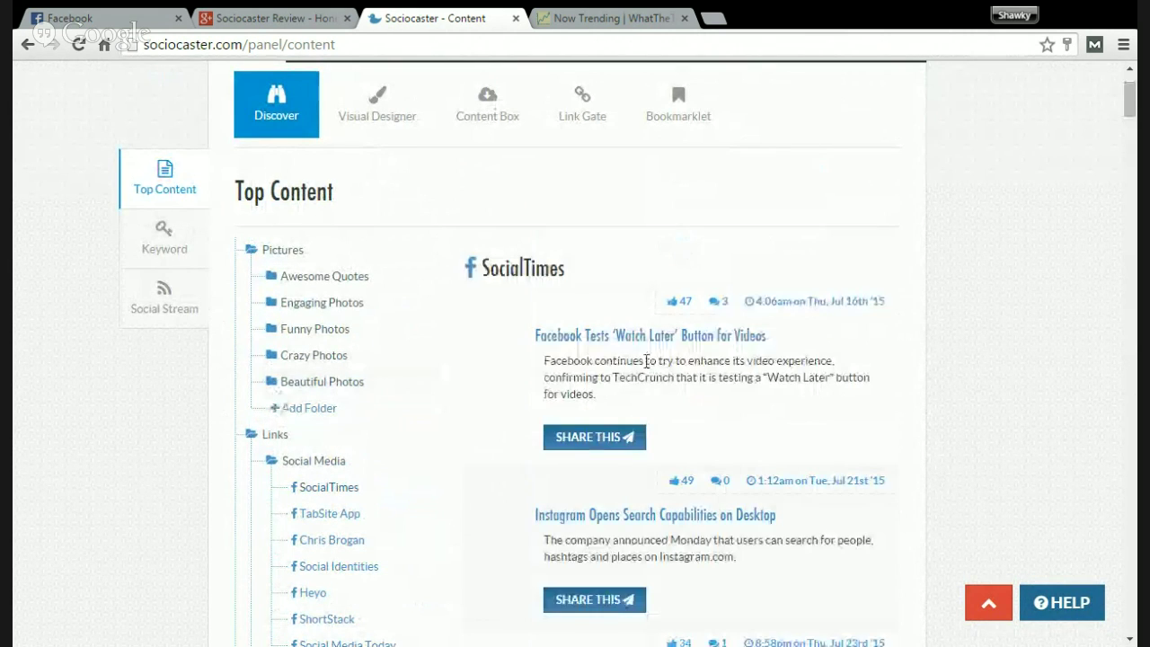
- Examine the SocialTimes link posts, including their headlines, summaries, likes, comments and dates
scroll(609, 401, down, 2)
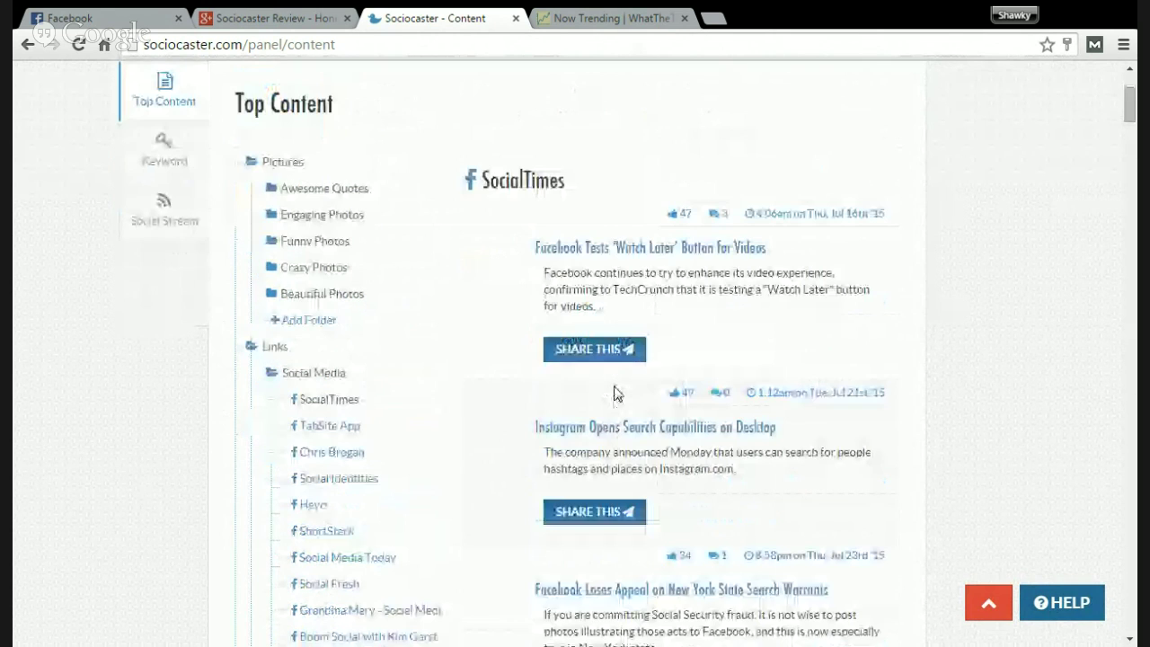
scroll(616, 386, up, 1)
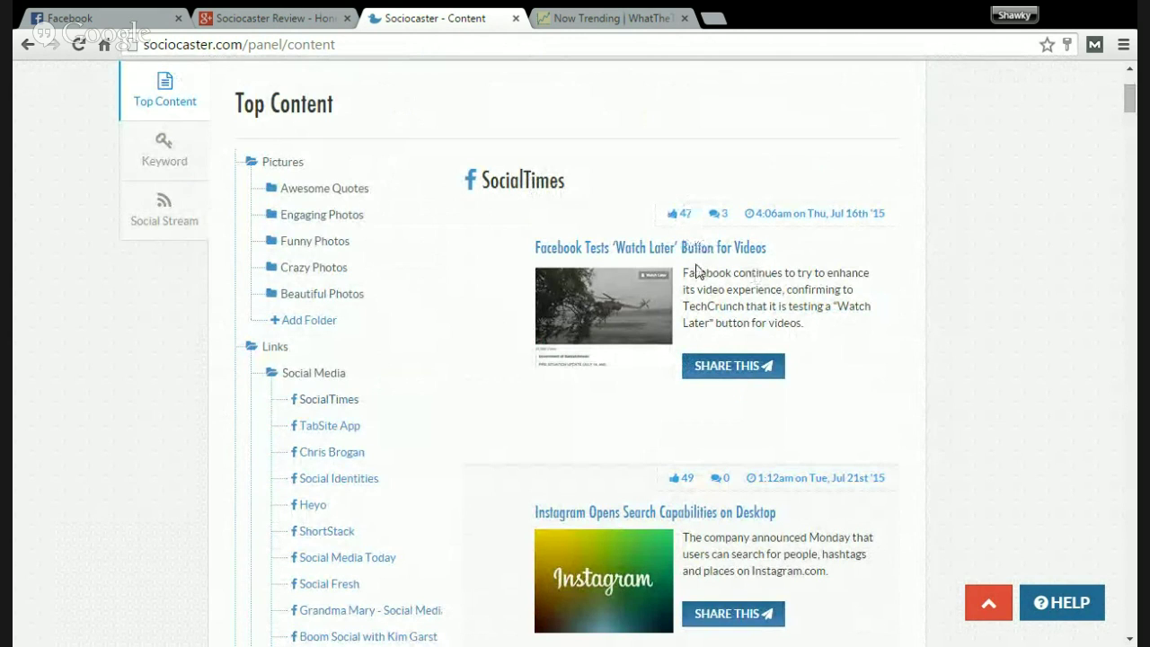
scroll(697, 345, down, 1)
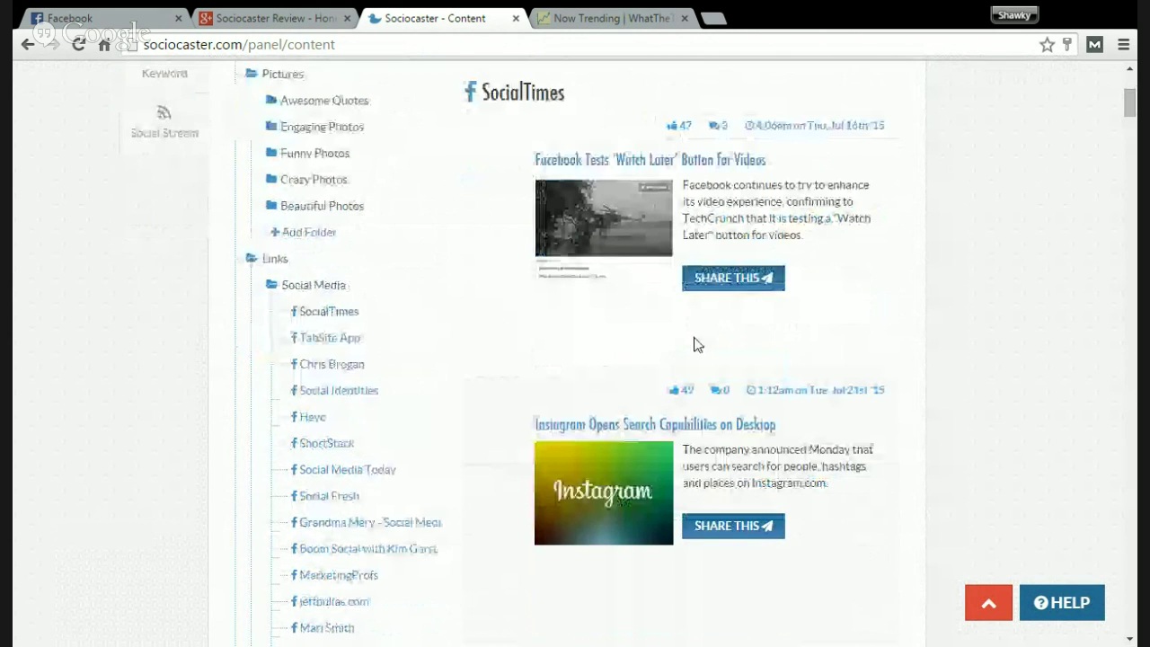
scroll(697, 344, down, 4)
scroll(688, 288, down, 2)
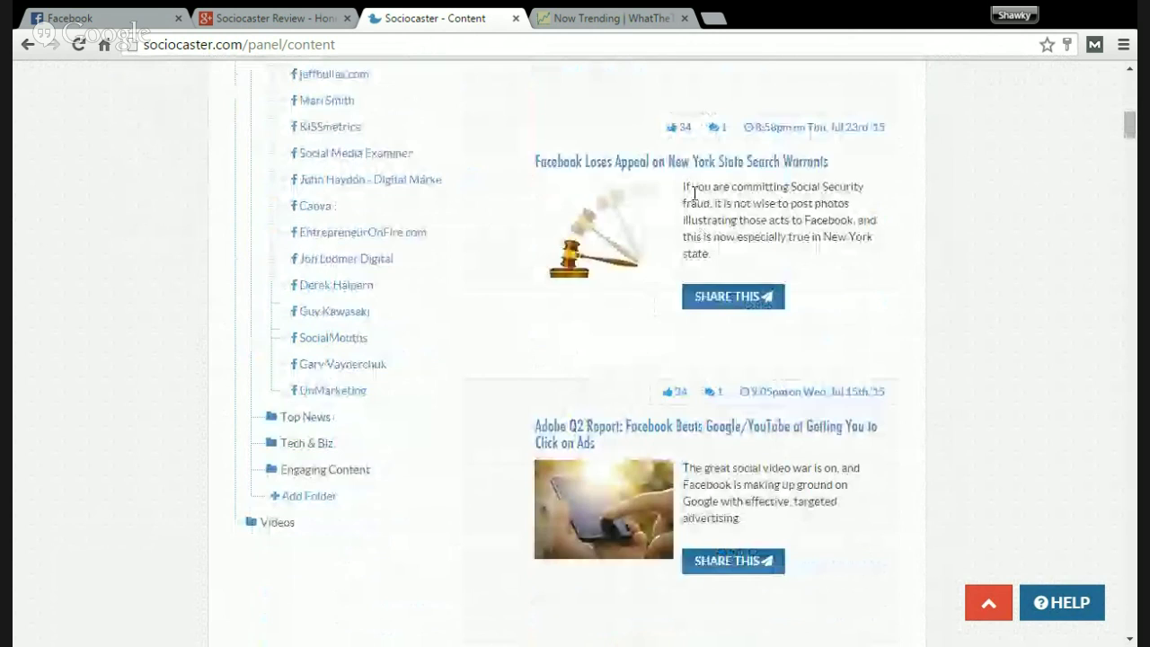
scroll(693, 193, down, 4)
scroll(661, 356, down, 4)
scroll(527, 249, up, 14)
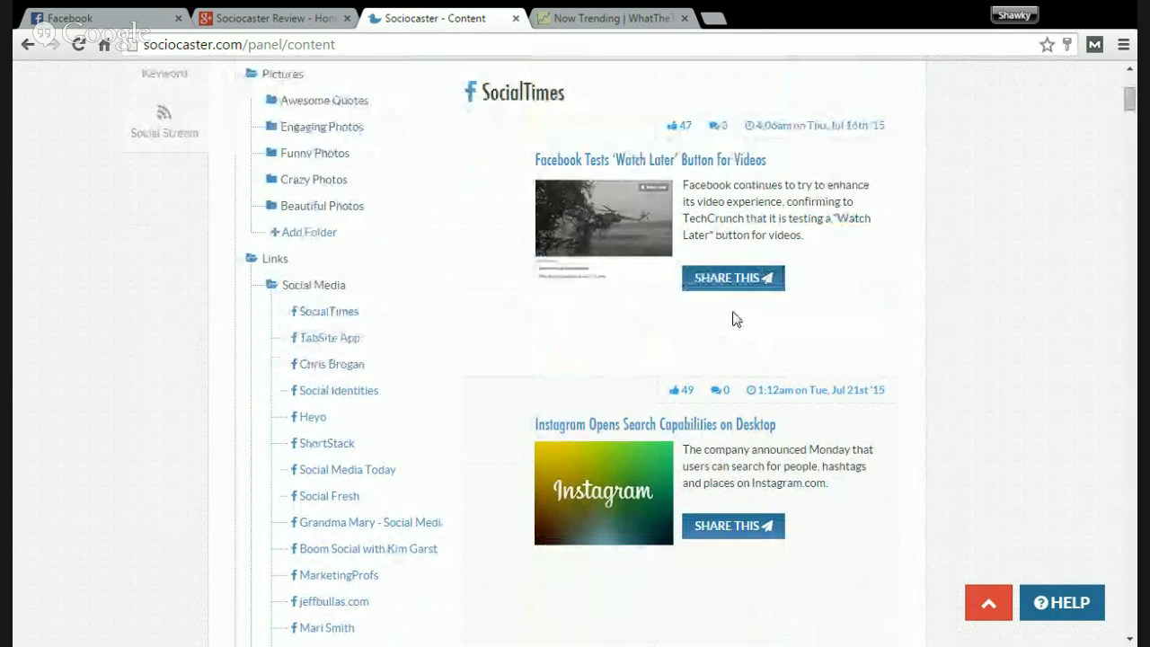
- Under Links, collapse the Social Media folder and expand the Top News, Tech & Biz and Engaging Content folders
click(251, 266)
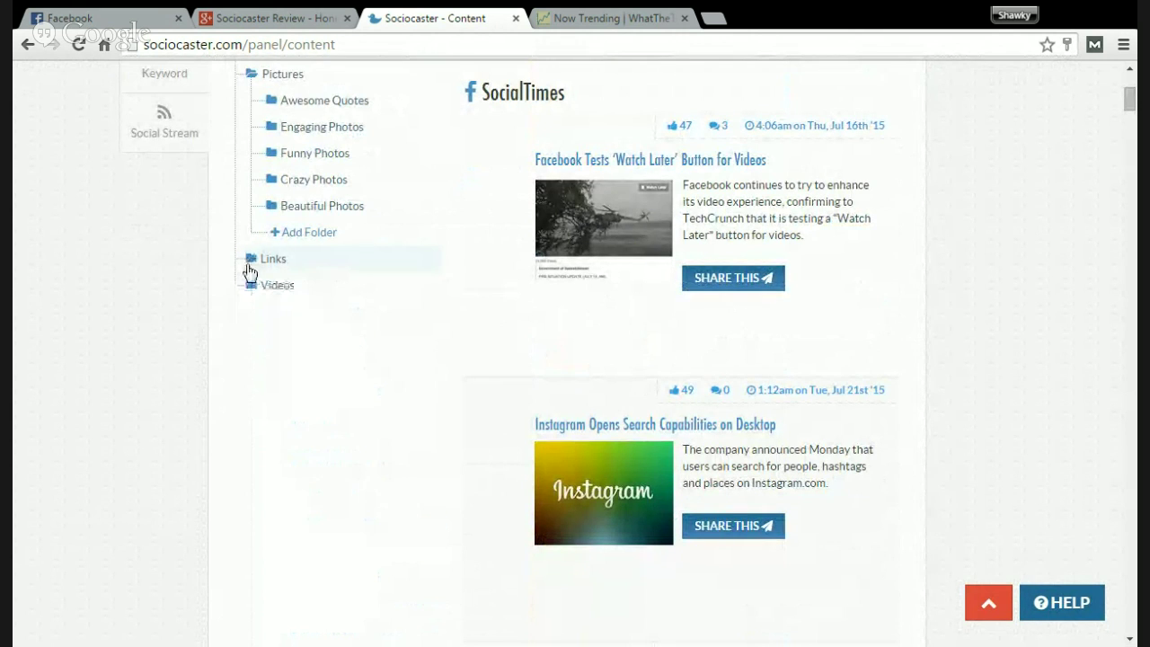
click(257, 270)
click(274, 288)
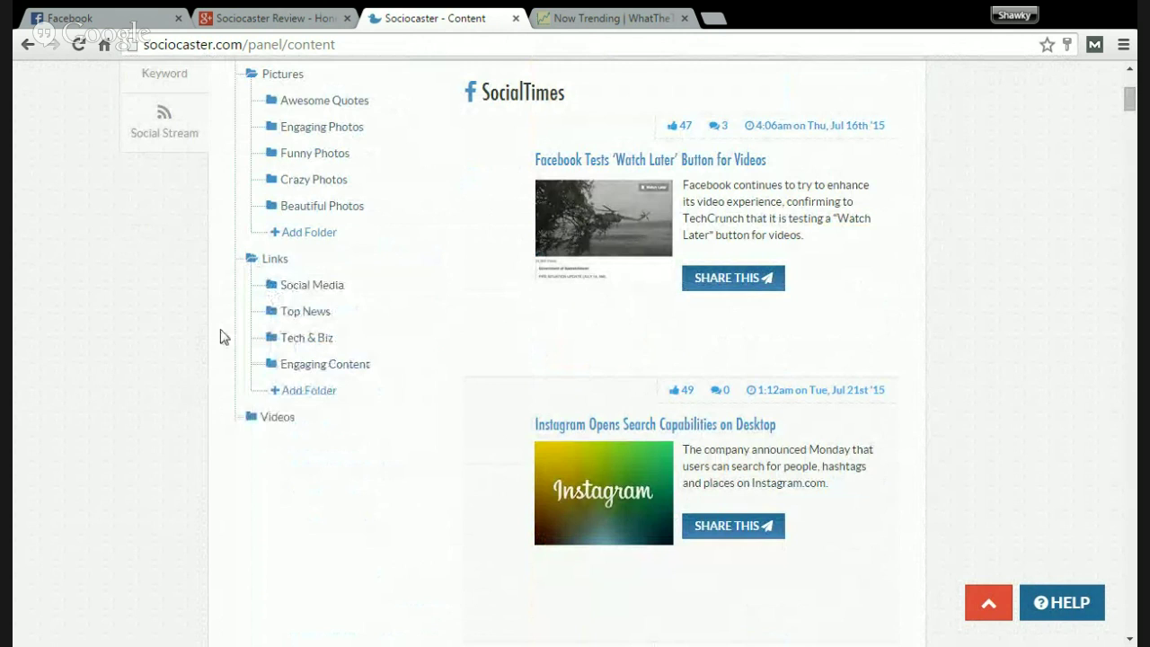
click(270, 314)
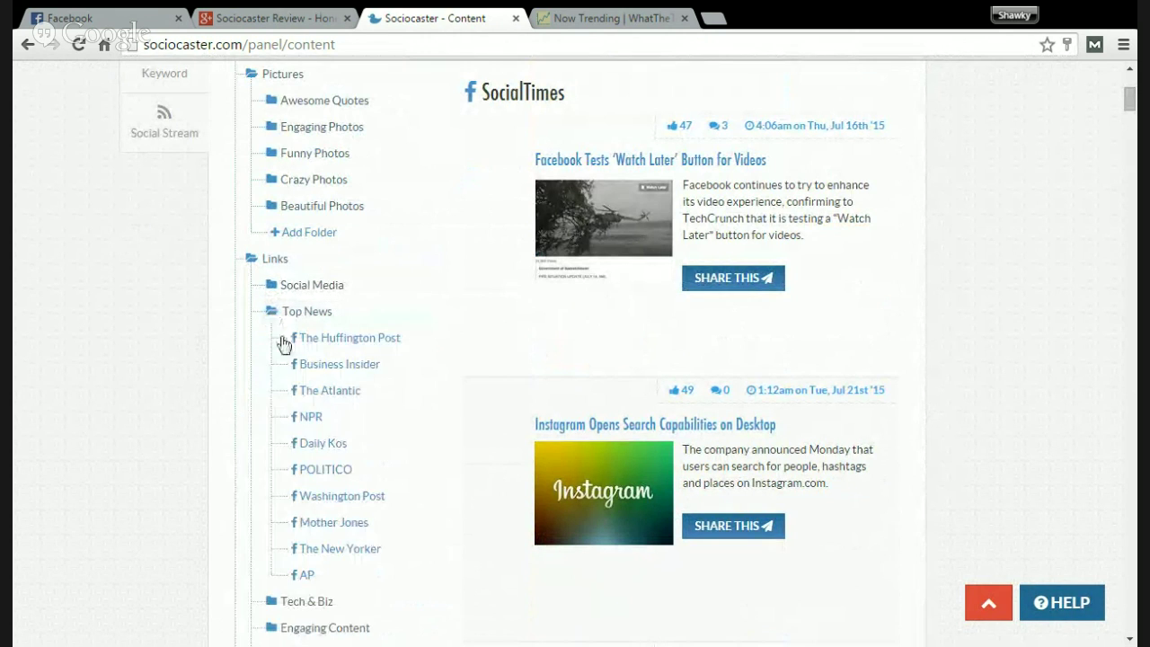
scroll(256, 346, down, 2)
click(297, 429)
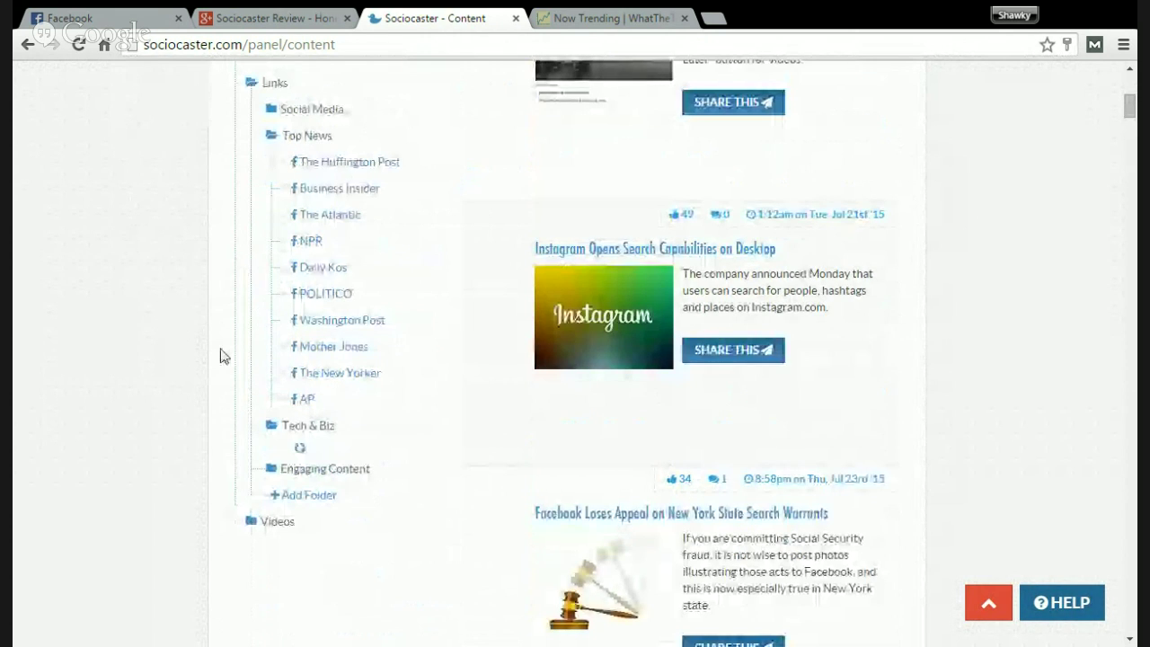
scroll(222, 354, down, 9)
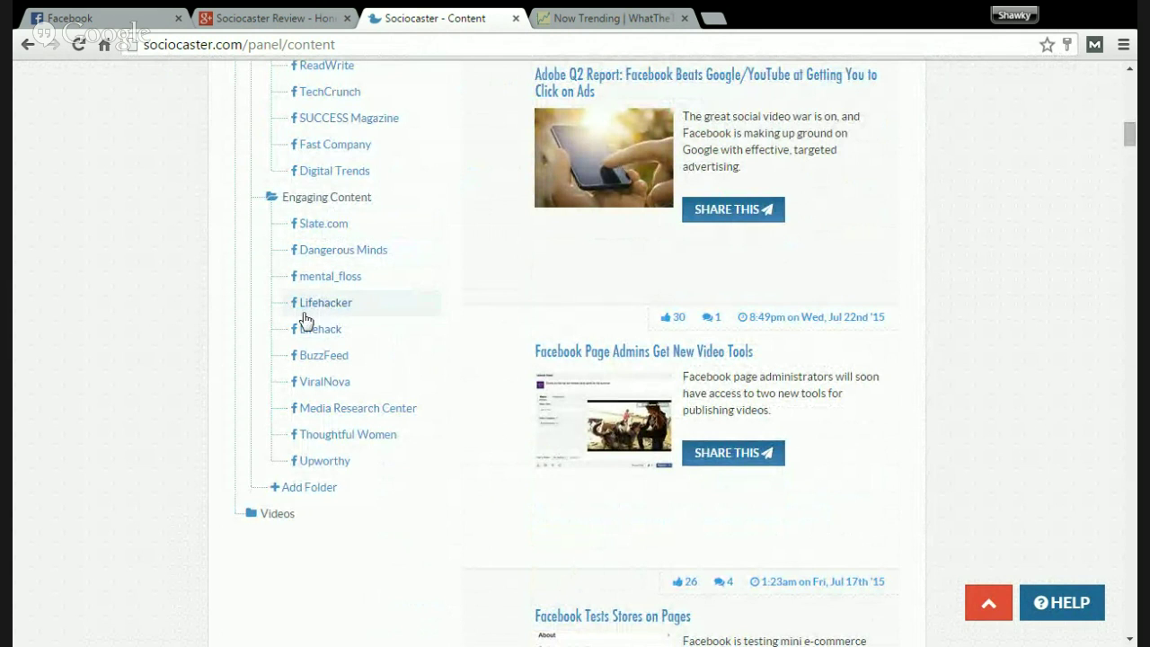
- Display the top content of the Lifehacker page from the Engaging Content folder
scroll(275, 322, up, 9)
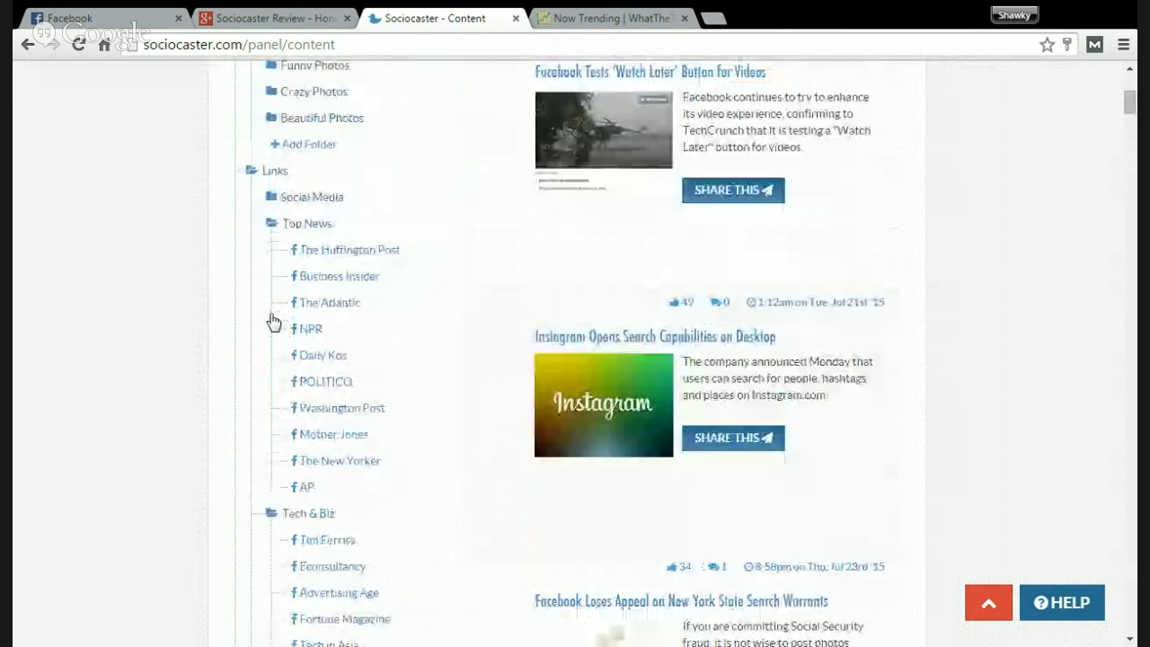
scroll(275, 321, down, 9)
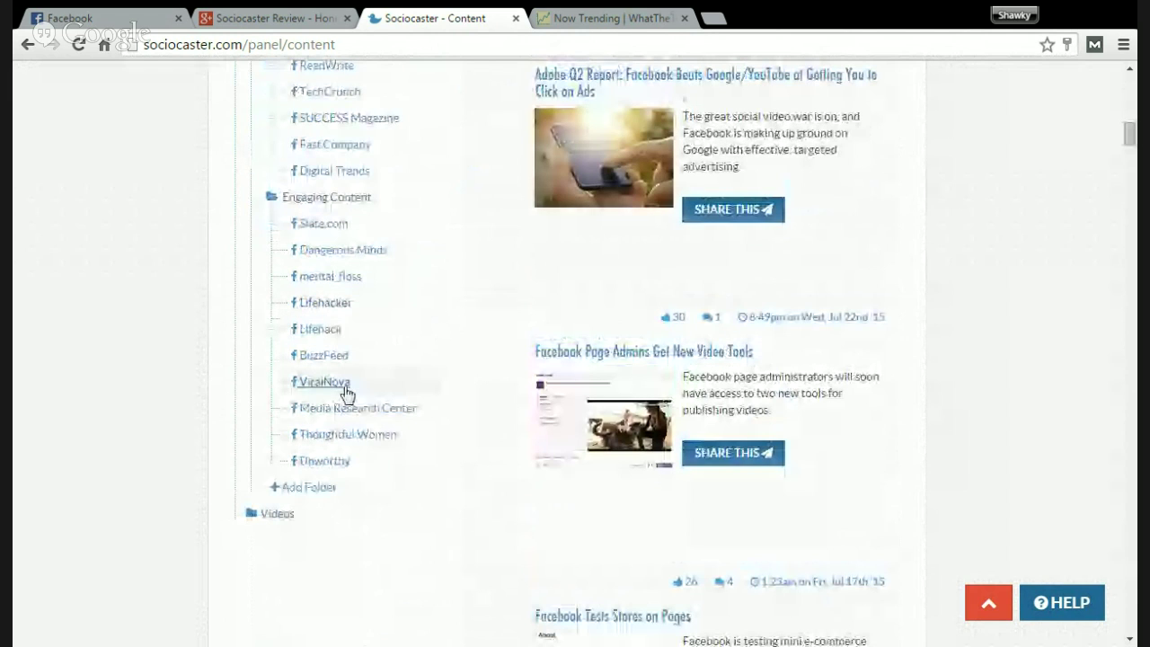
click(325, 306)
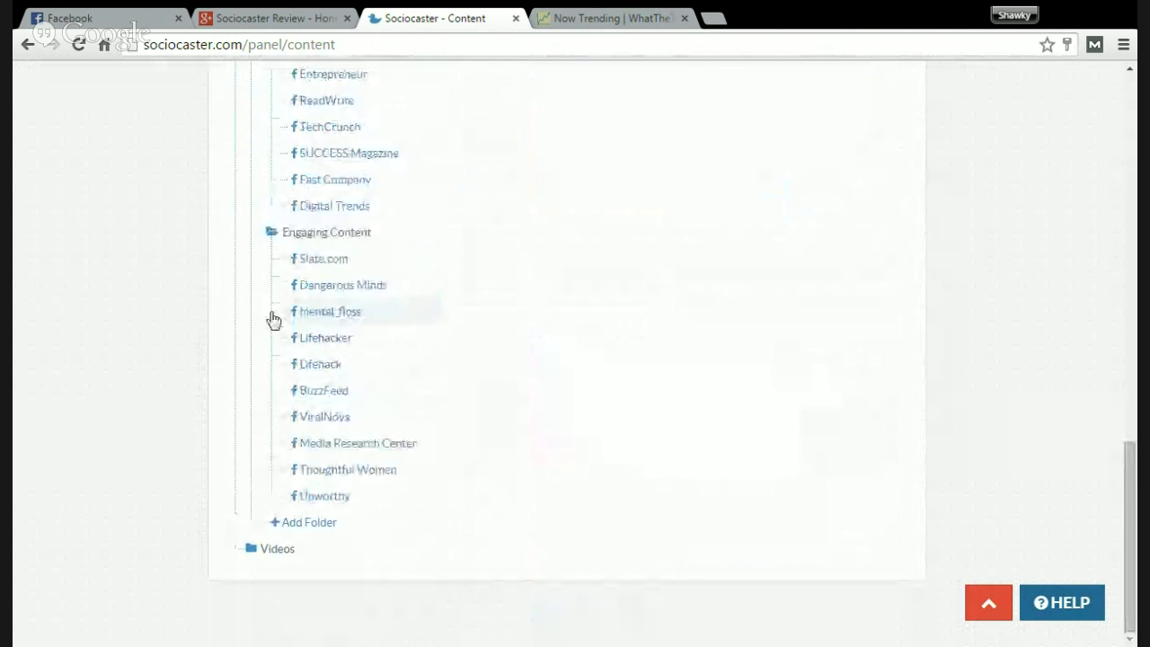
scroll(271, 327, up, 12)
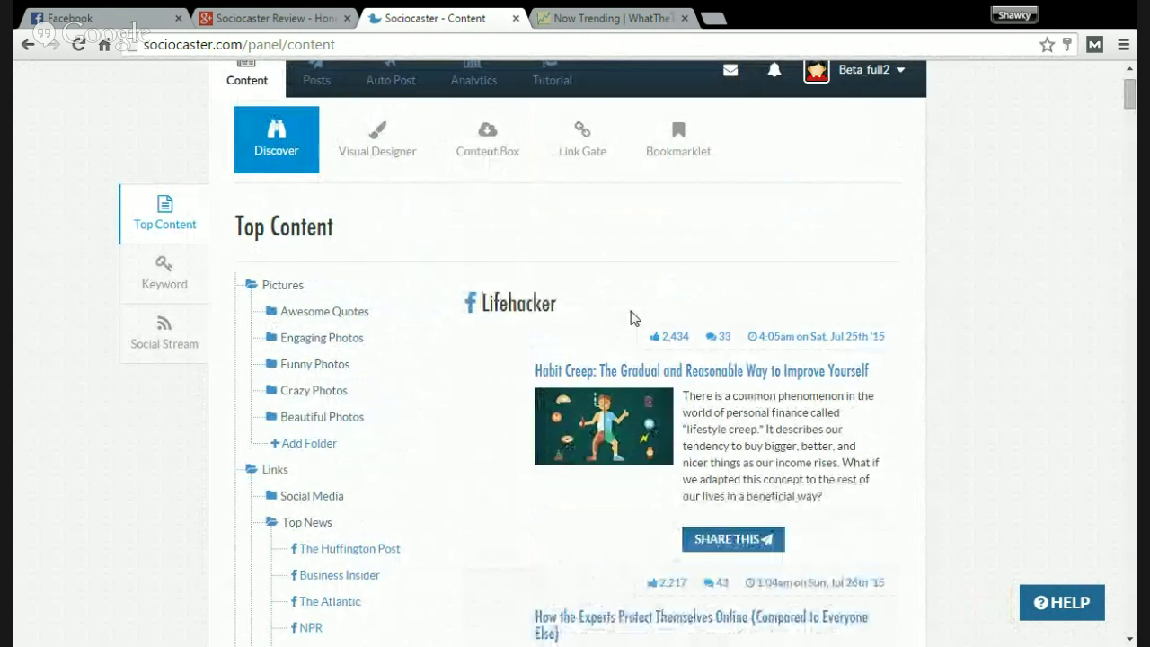
- Open the sharing options of the Lifehacker post "Habit Creep: The Gradual and Reasonable Way to Improve Yourself"
scroll(630, 317, down, 1)
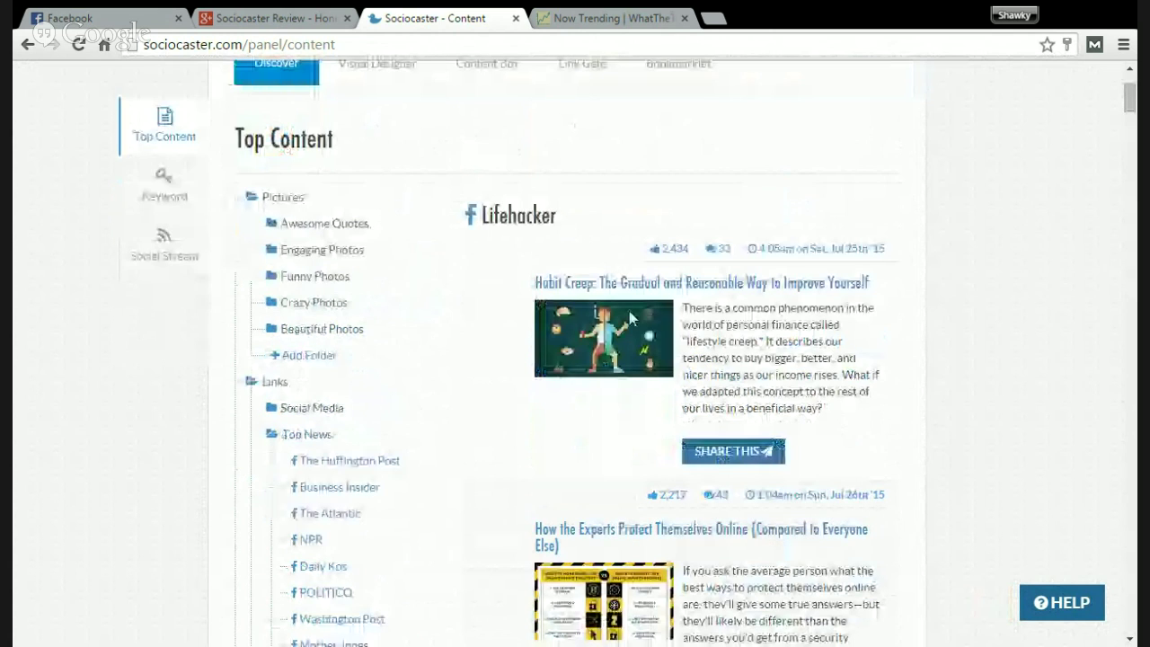
scroll(630, 318, down, 1)
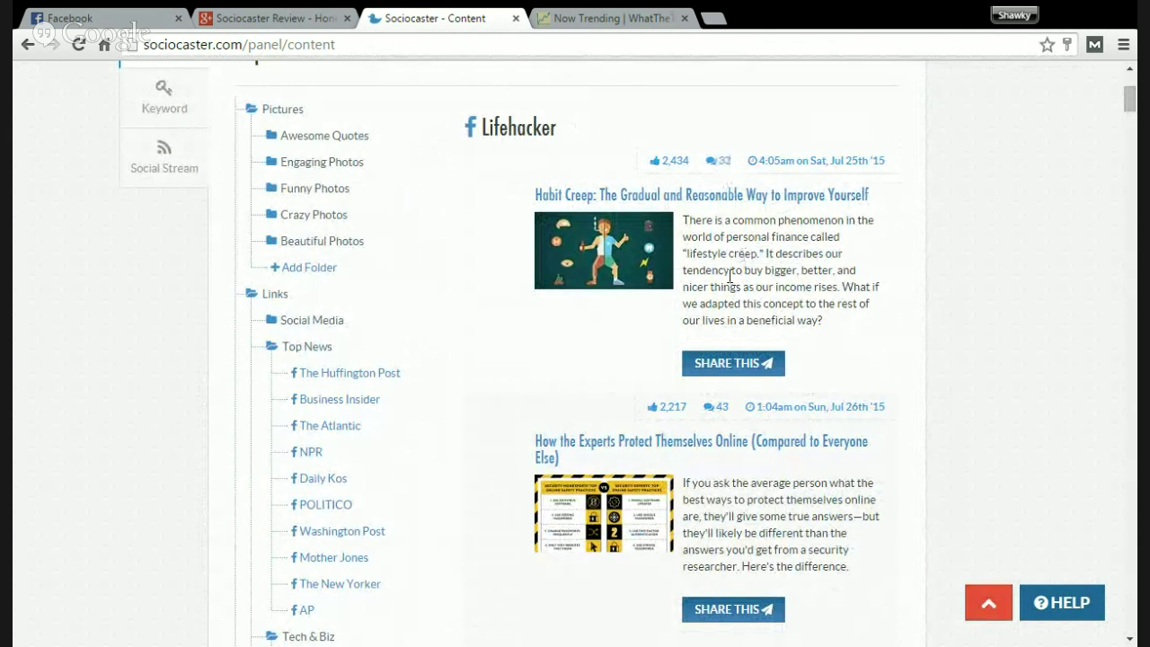
scroll(730, 278, down, 2)
scroll(712, 270, up, 2)
click(738, 363)
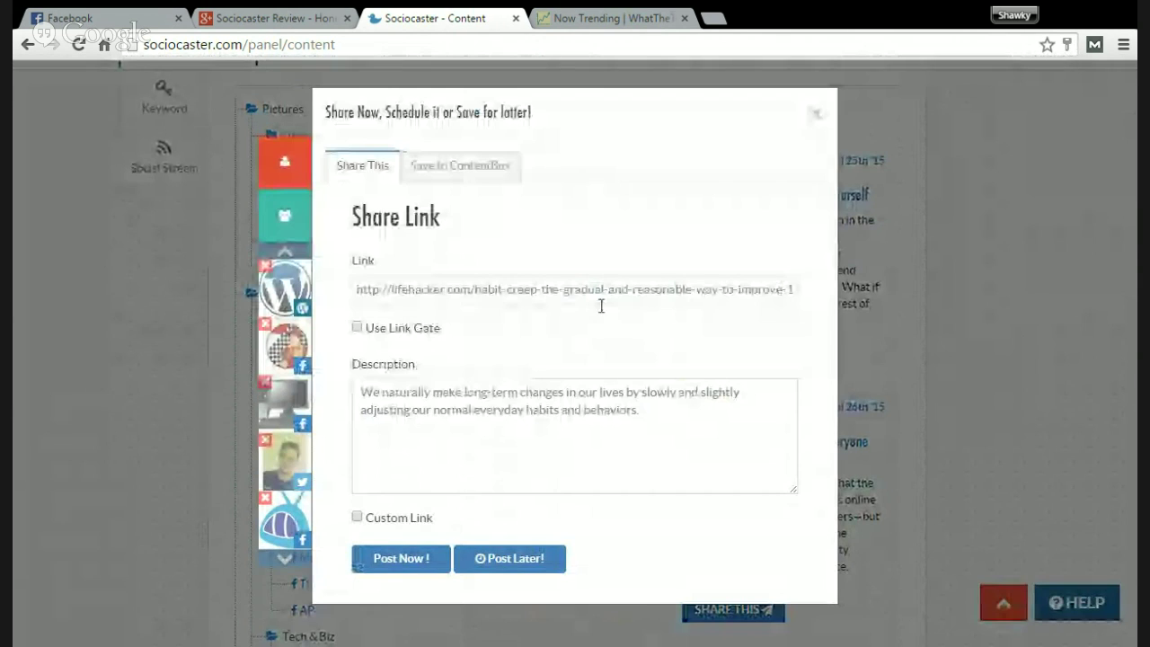
- View the Habit Creep link's post-later date picker and Save to ContentBox form, and close the sharing dialog without posting
click(544, 562)
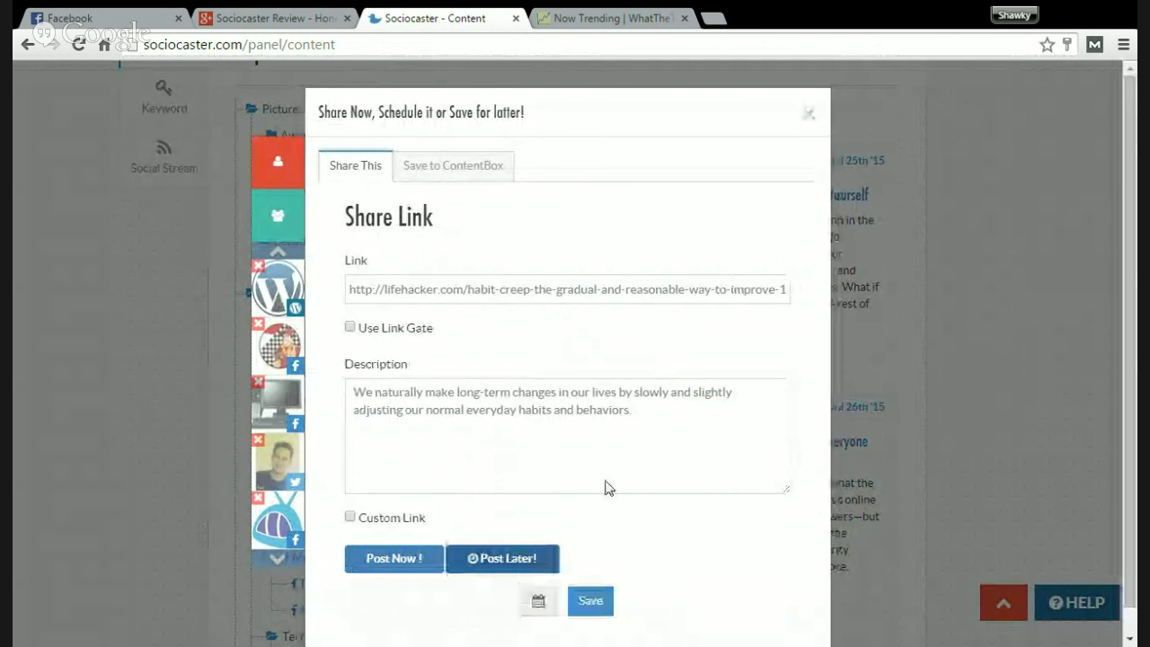
click(542, 576)
click(573, 467)
click(605, 583)
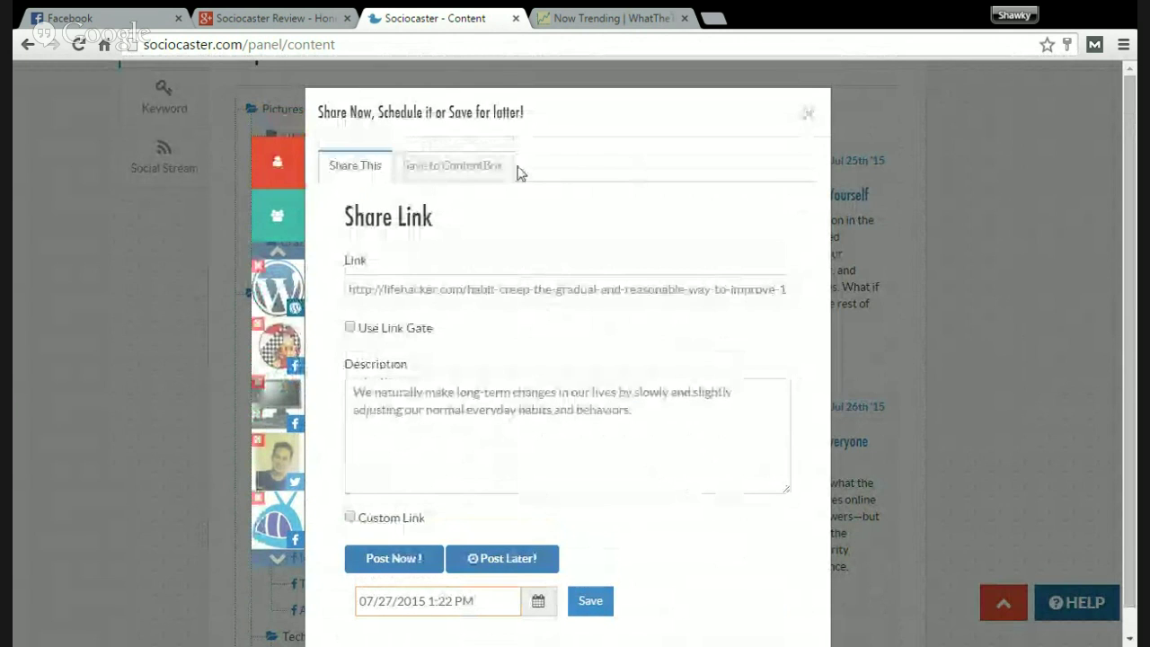
click(440, 171)
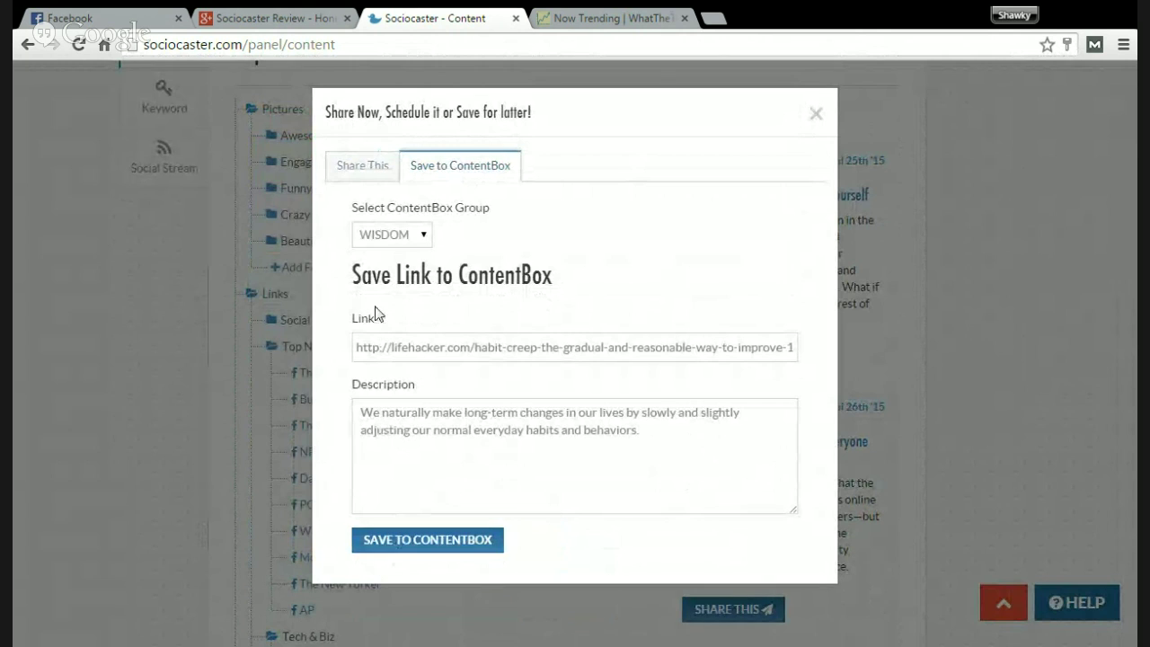
click(360, 171)
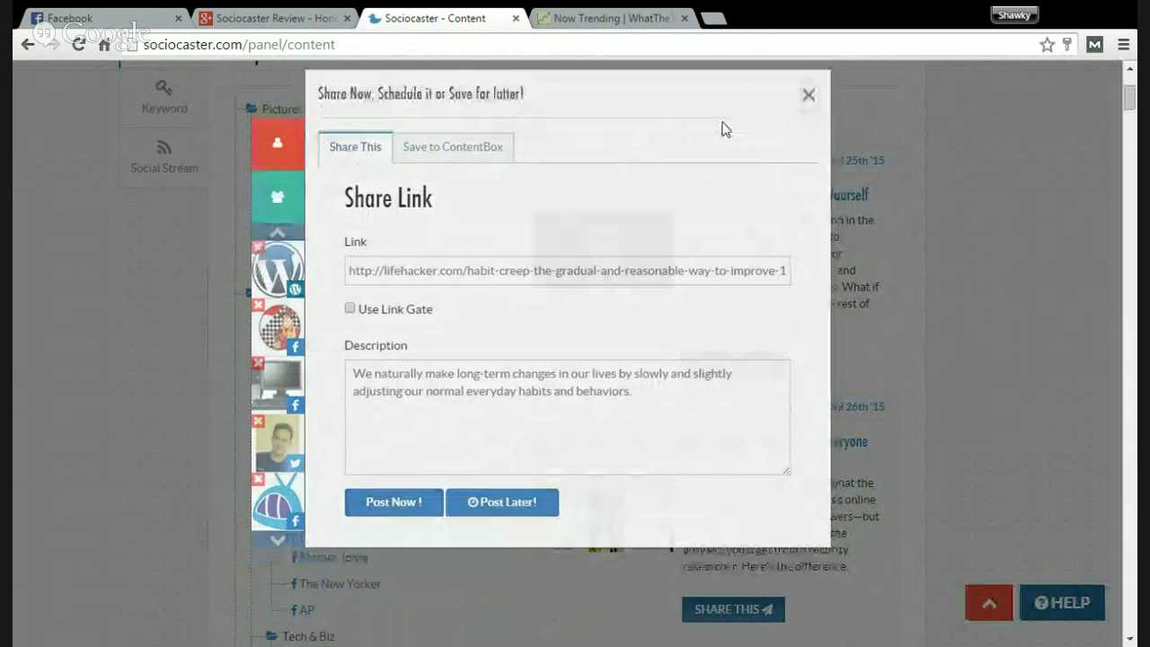
- Collapse the Links folder and display the Pets & Animals top content under Videos
scroll(214, 179, down, 2)
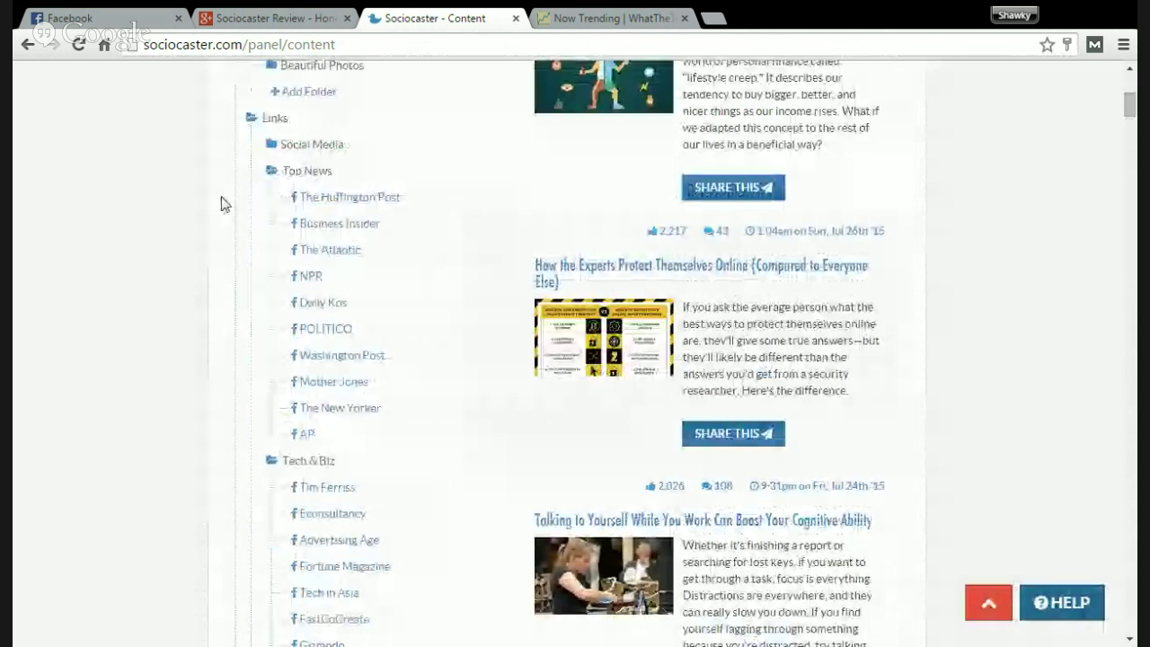
click(250, 117)
click(270, 147)
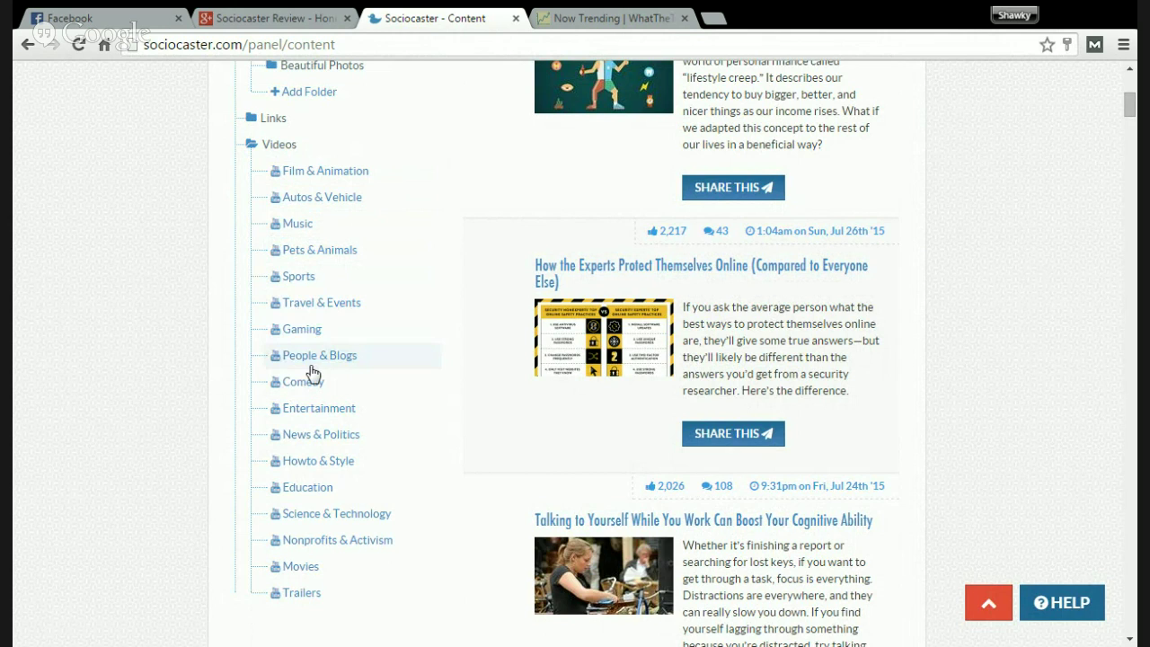
click(315, 254)
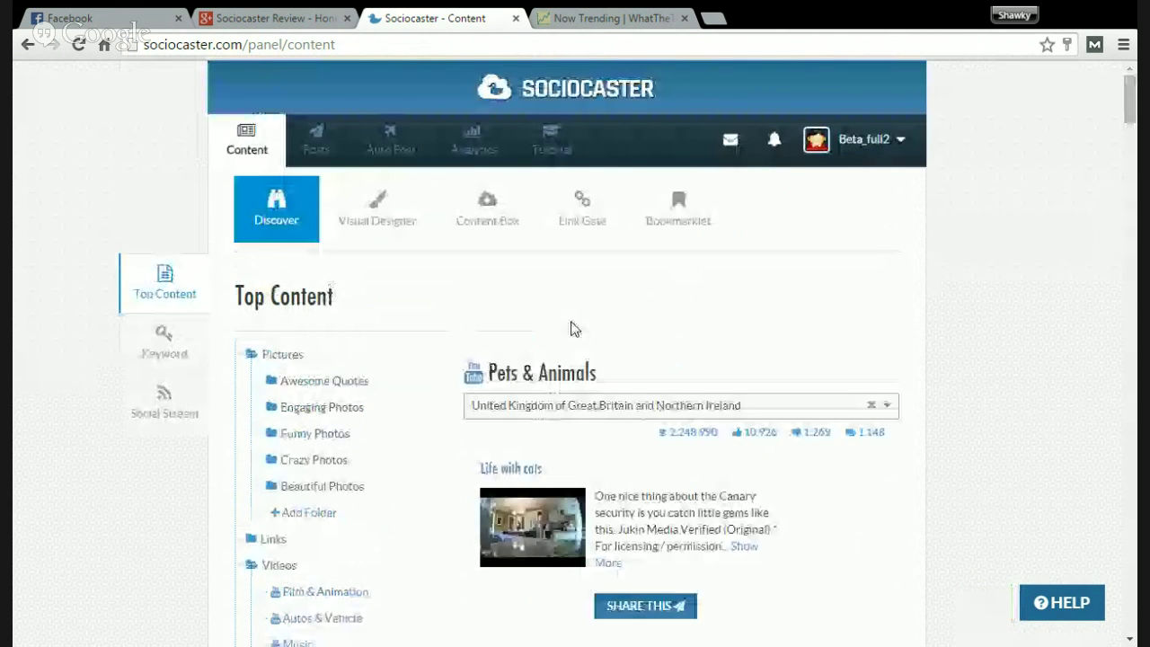
- Open the sharing options of the "Life with cats" video and inspect its editable link and description
scroll(575, 328, down, 3)
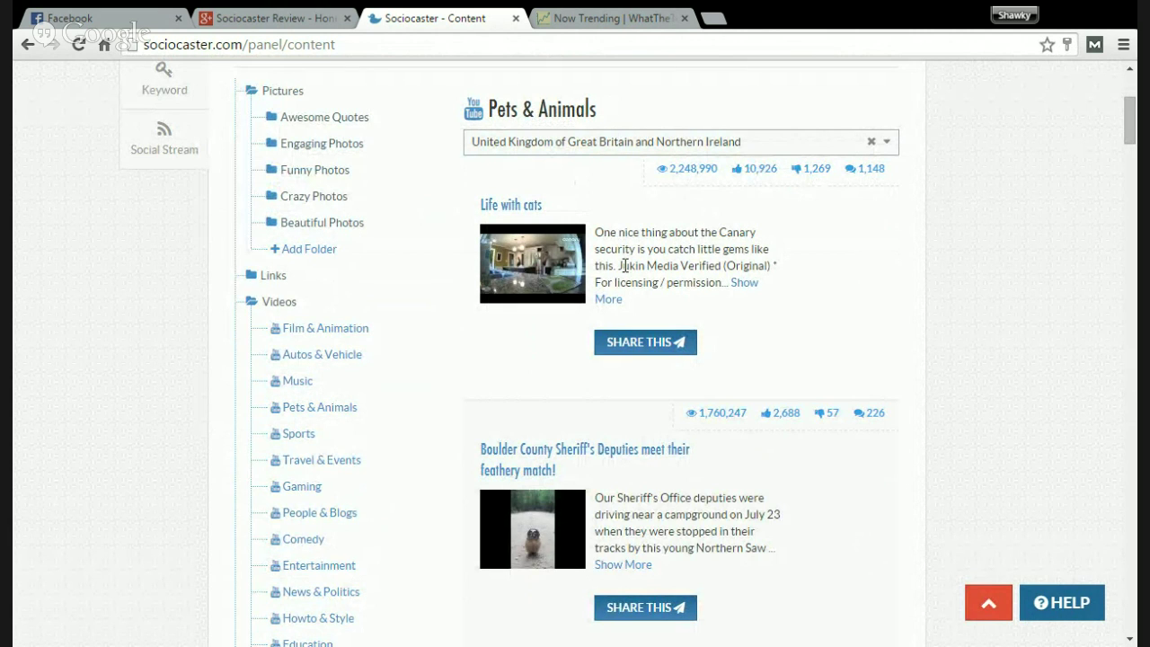
scroll(626, 266, down, 3)
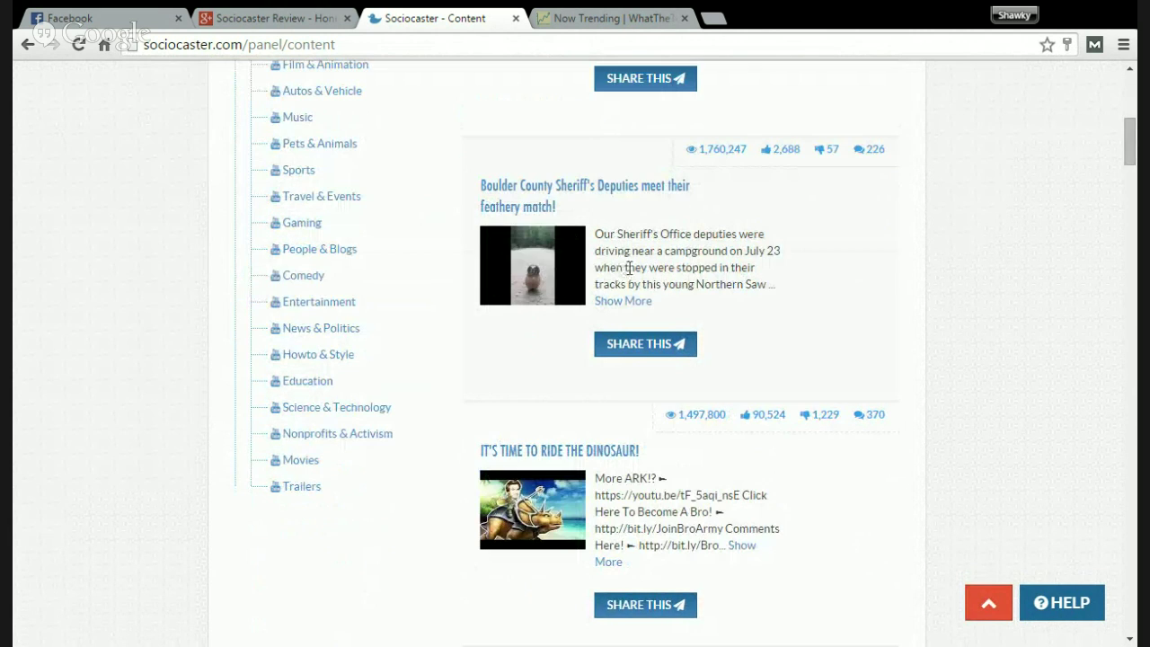
scroll(629, 268, up, 4)
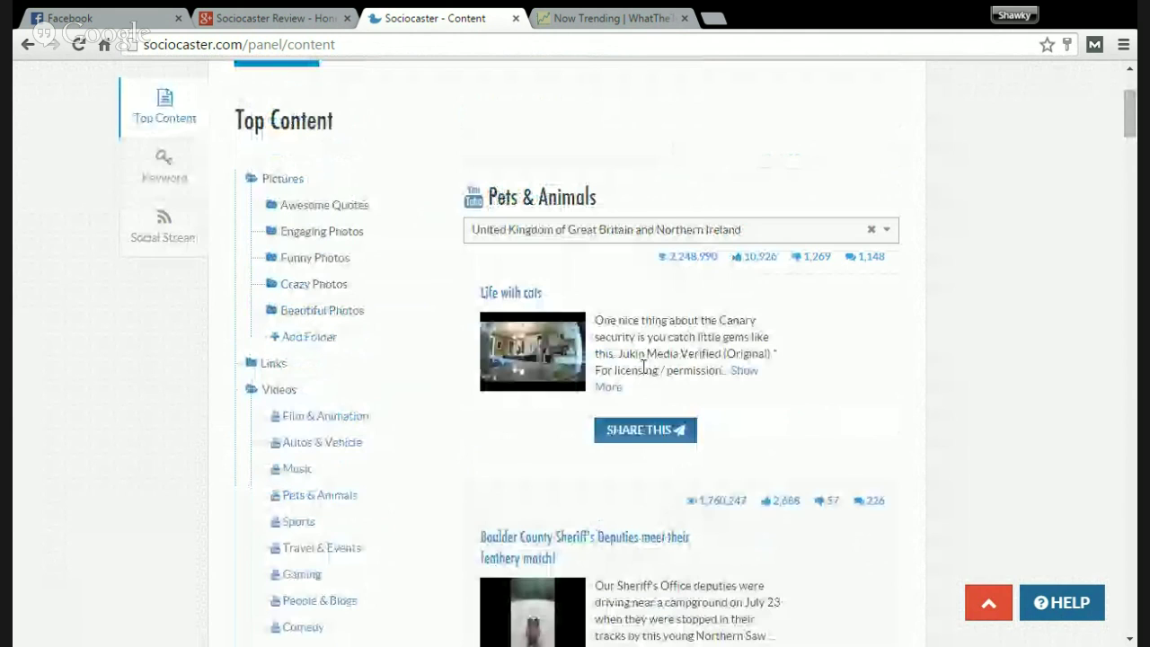
scroll(643, 366, down, 1)
click(649, 348)
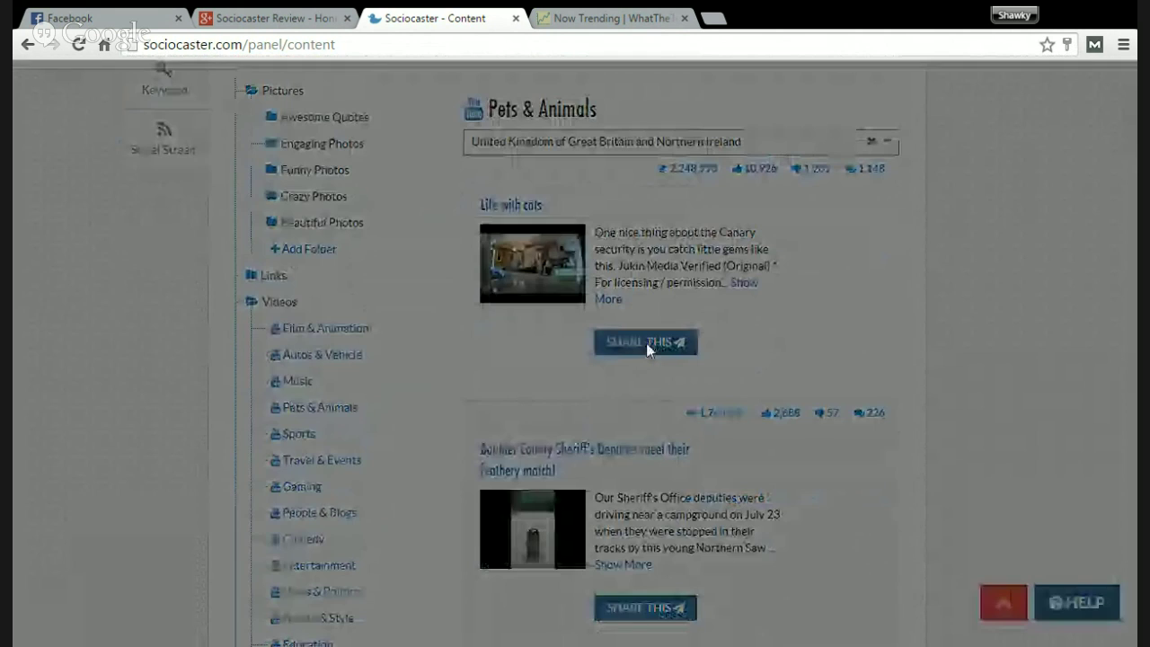
click(577, 416)
triple_click(600, 437)
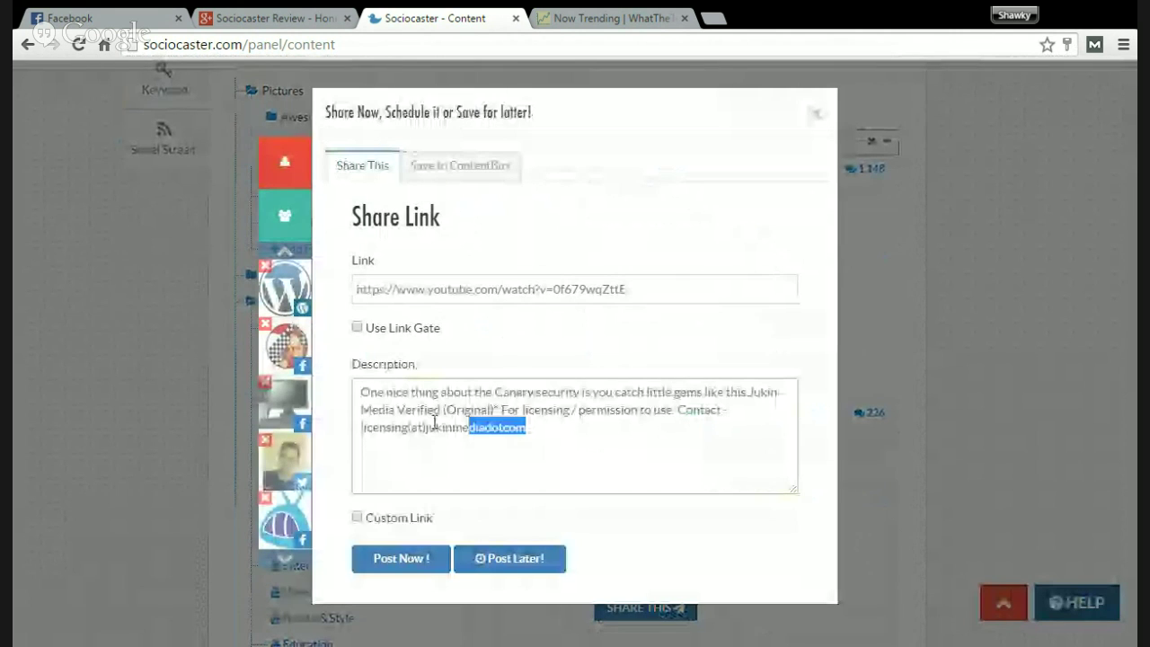
click(447, 290)
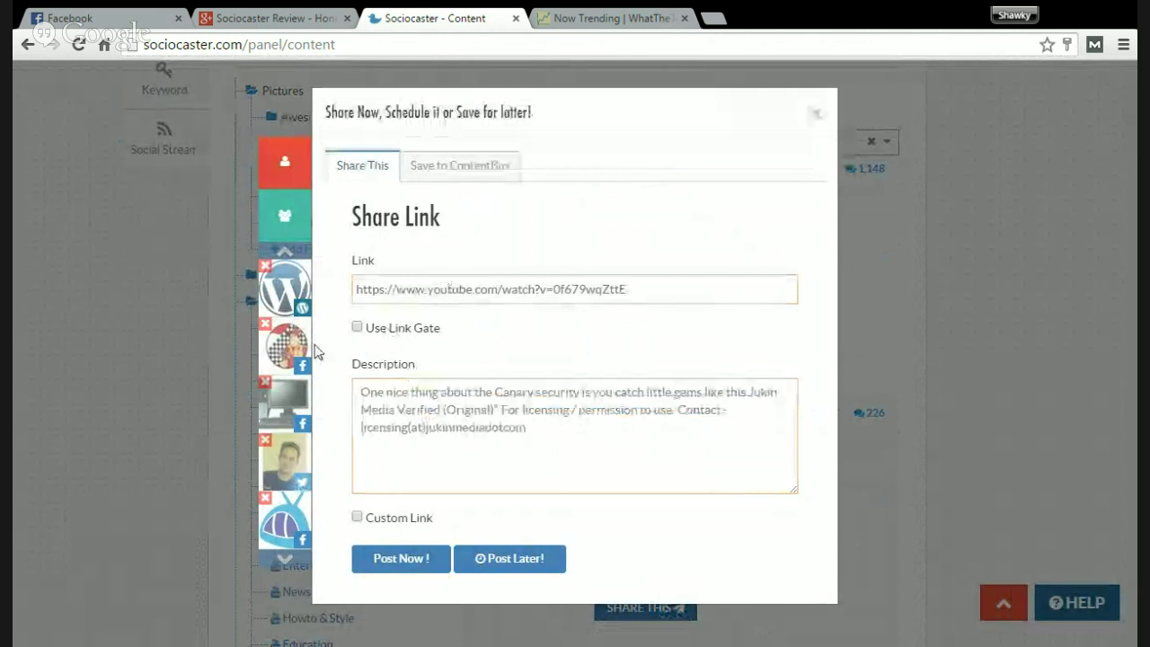
- Enable Custom Link for the video share to view its image, name, description and caption fields, and disable it again
click(389, 520)
double_click(387, 520)
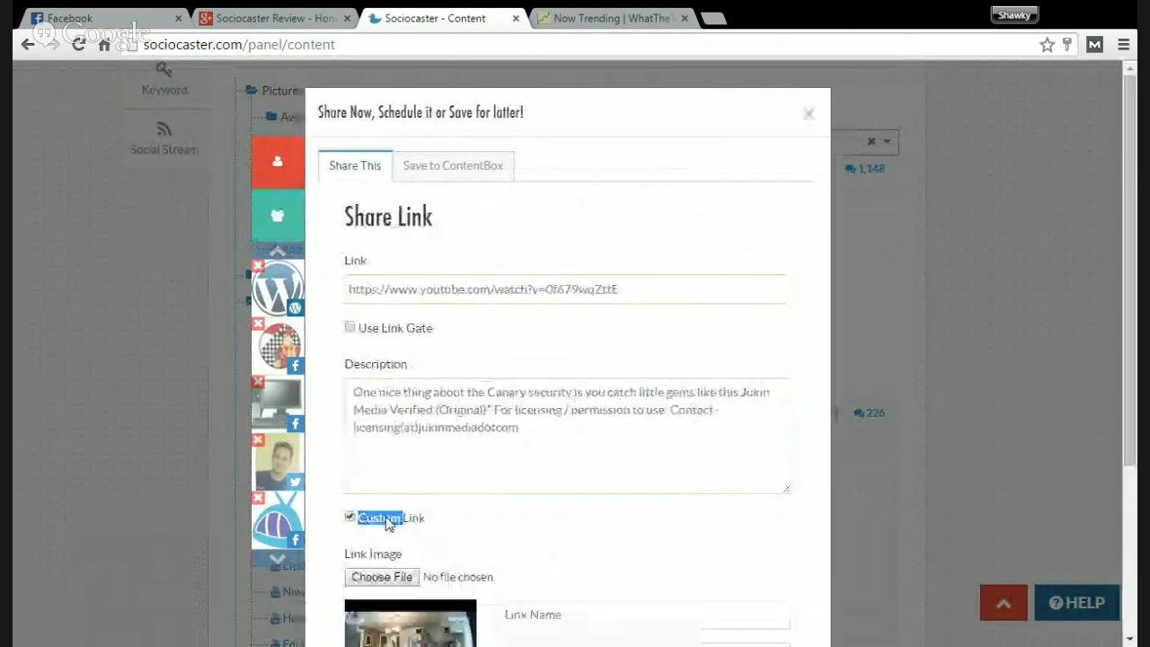
scroll(383, 393, down, 2)
click(383, 386)
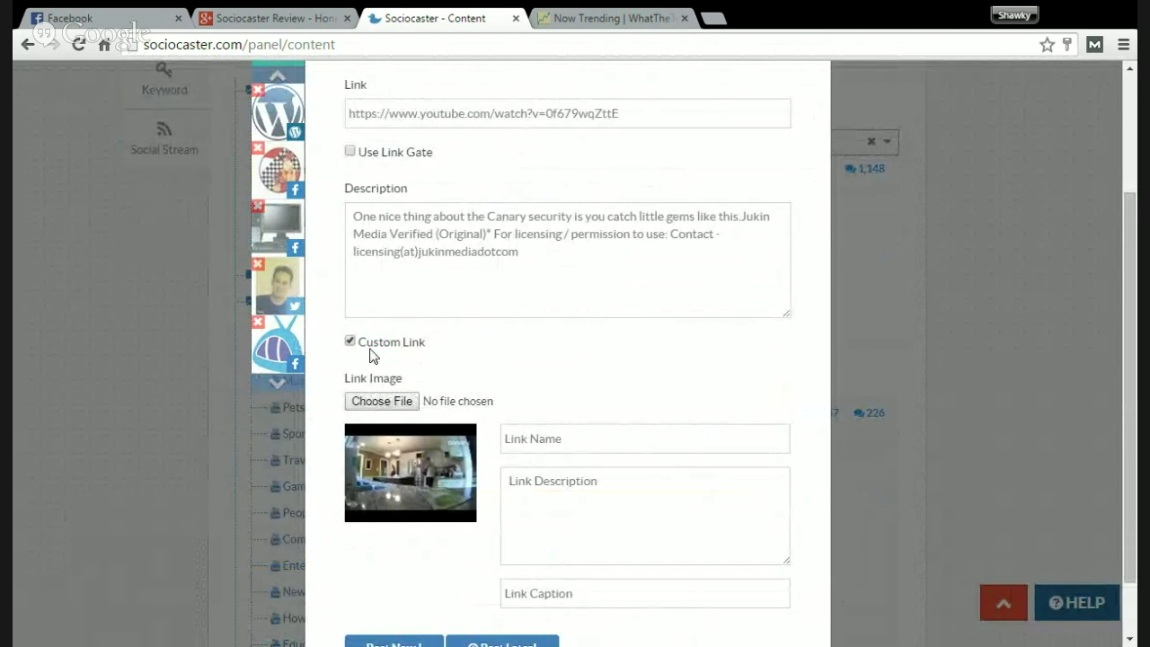
click(371, 347)
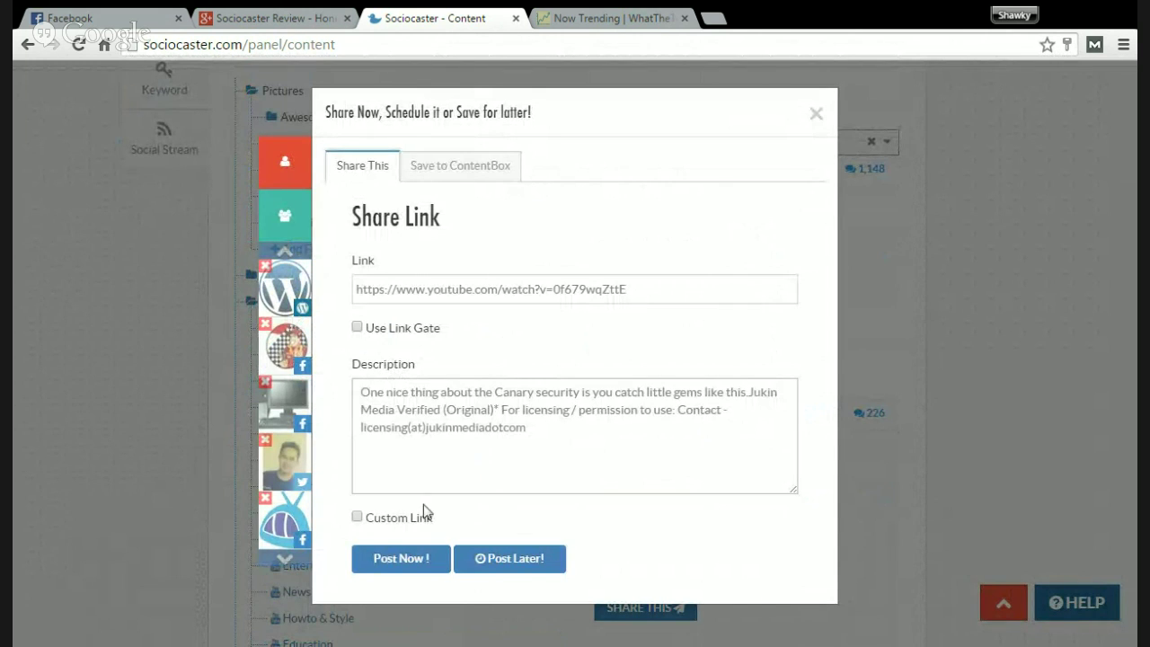
- View the video's post-later scheduling and Save to ContentBox form, and close the sharing dialog without saving
click(530, 564)
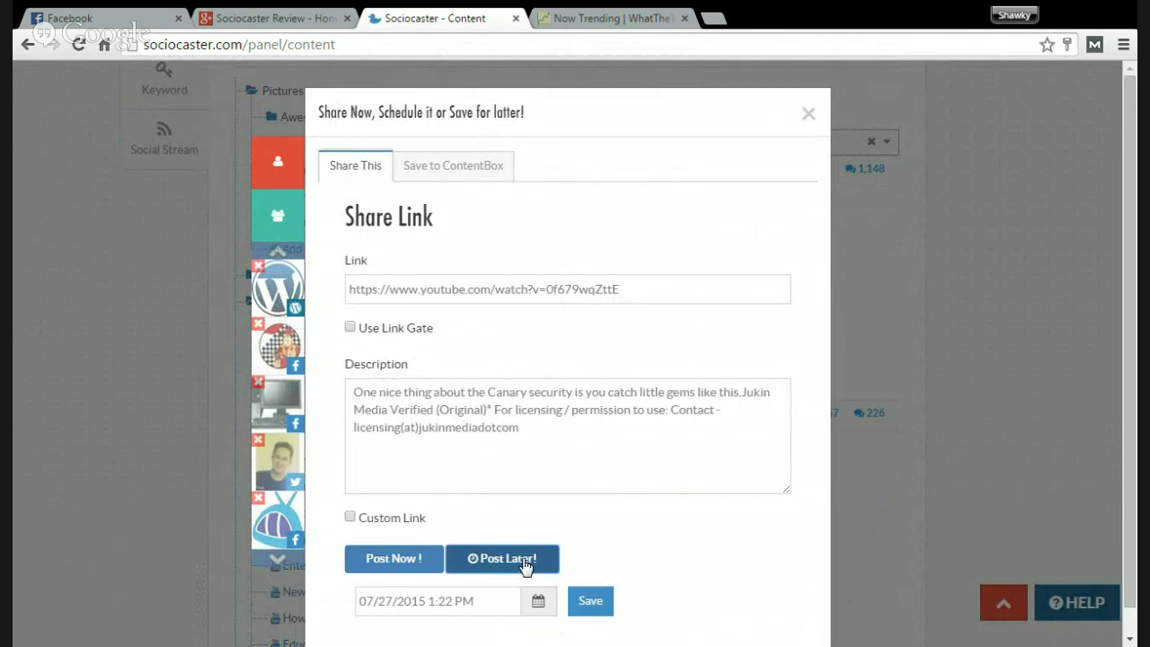
click(527, 564)
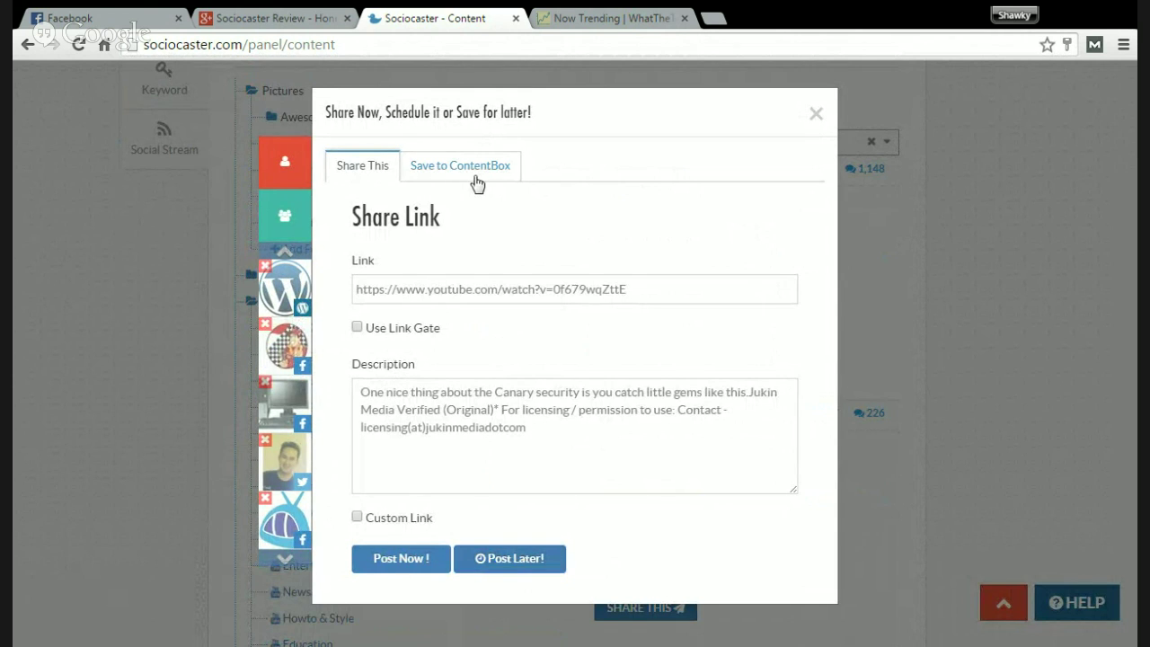
click(477, 178)
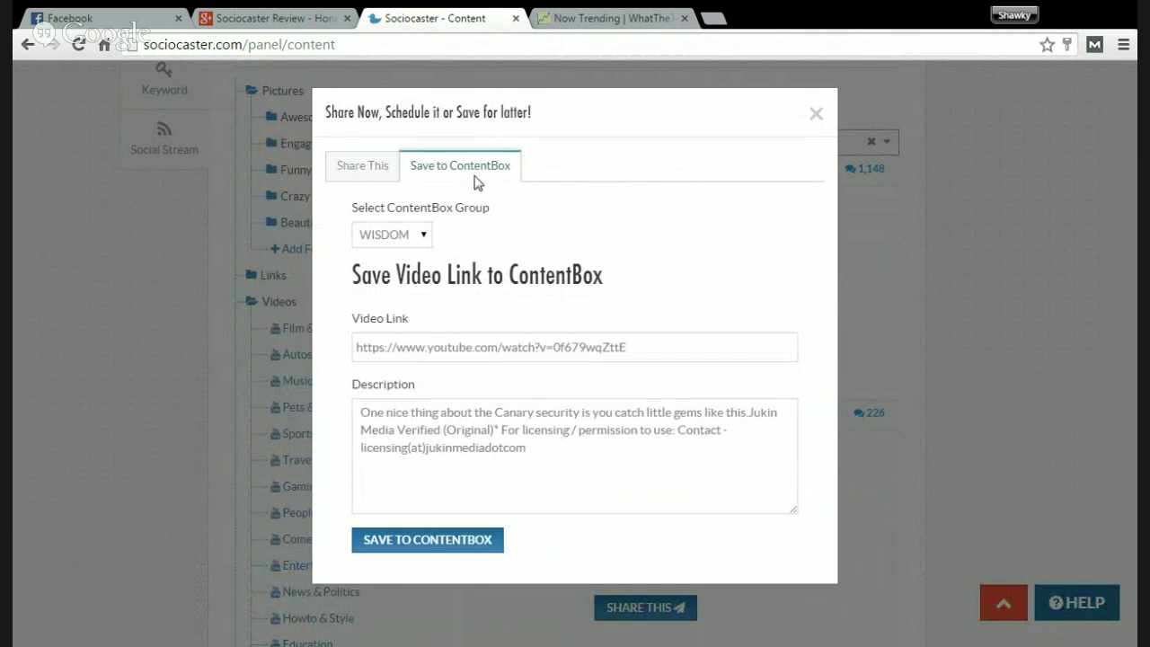
click(814, 114)
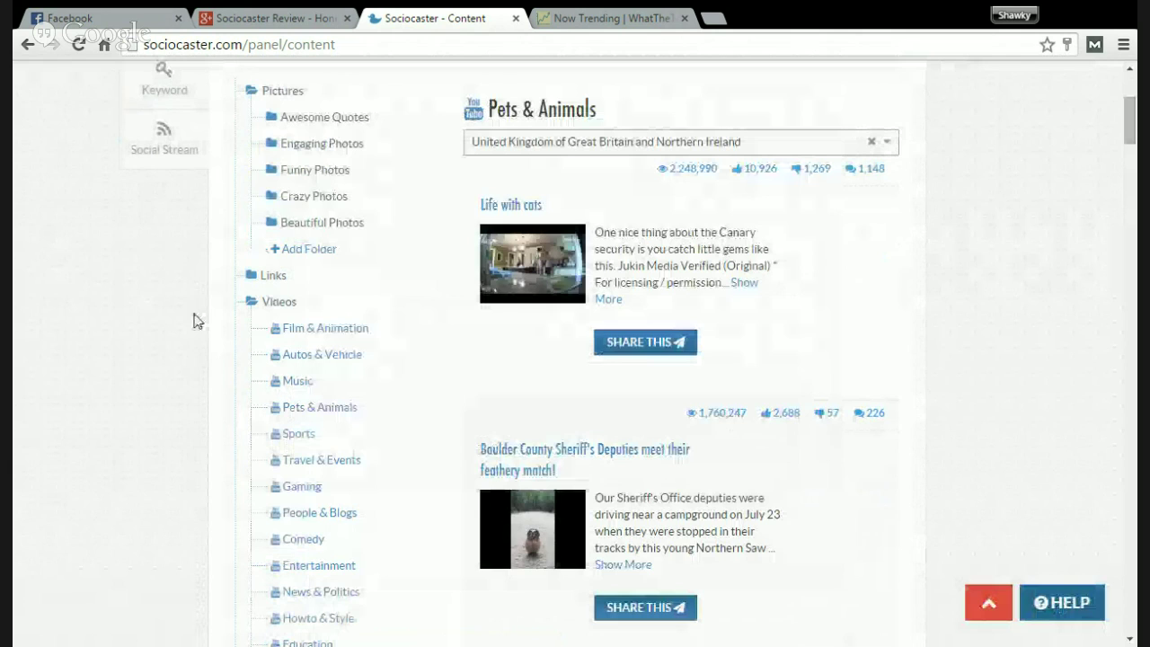
- Switch to Discover by Keyword and search Flickr for "pets"
scroll(188, 314, up, 3)
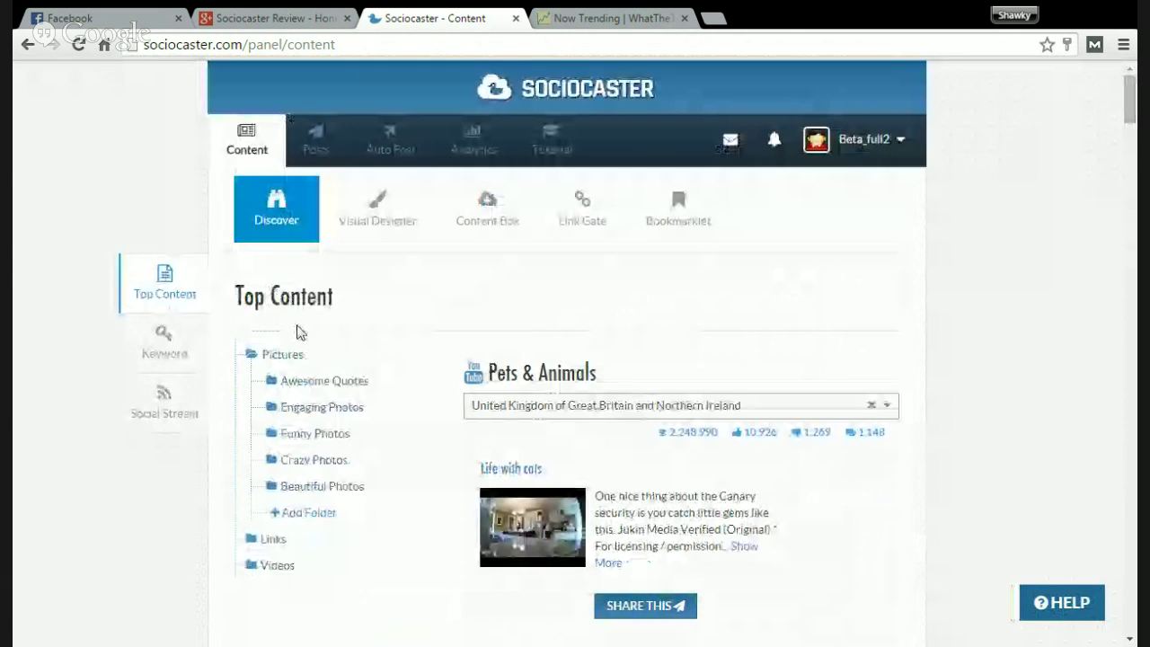
click(171, 349)
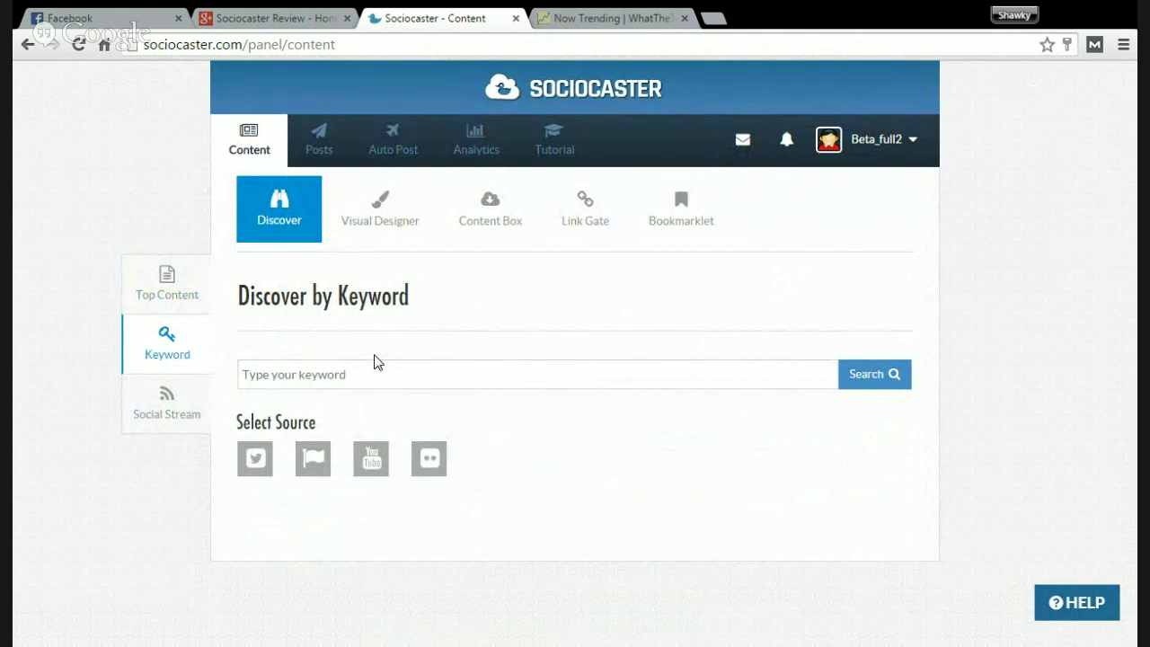
click(364, 366)
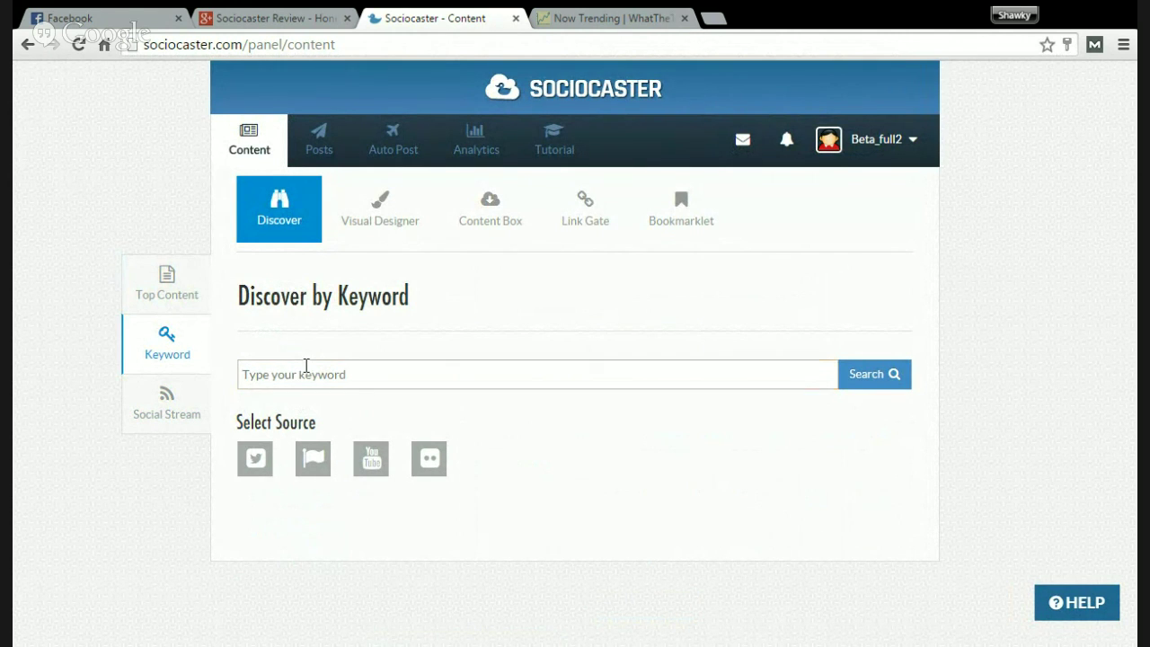
click(306, 366)
text(pets)
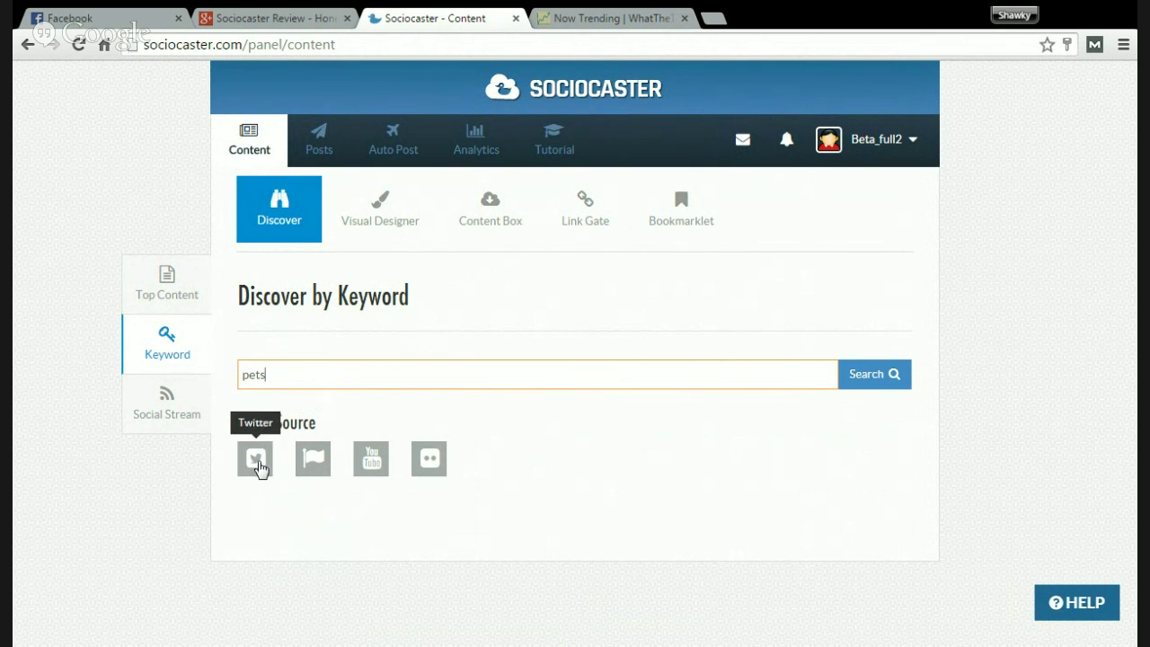
click(429, 459)
click(908, 374)
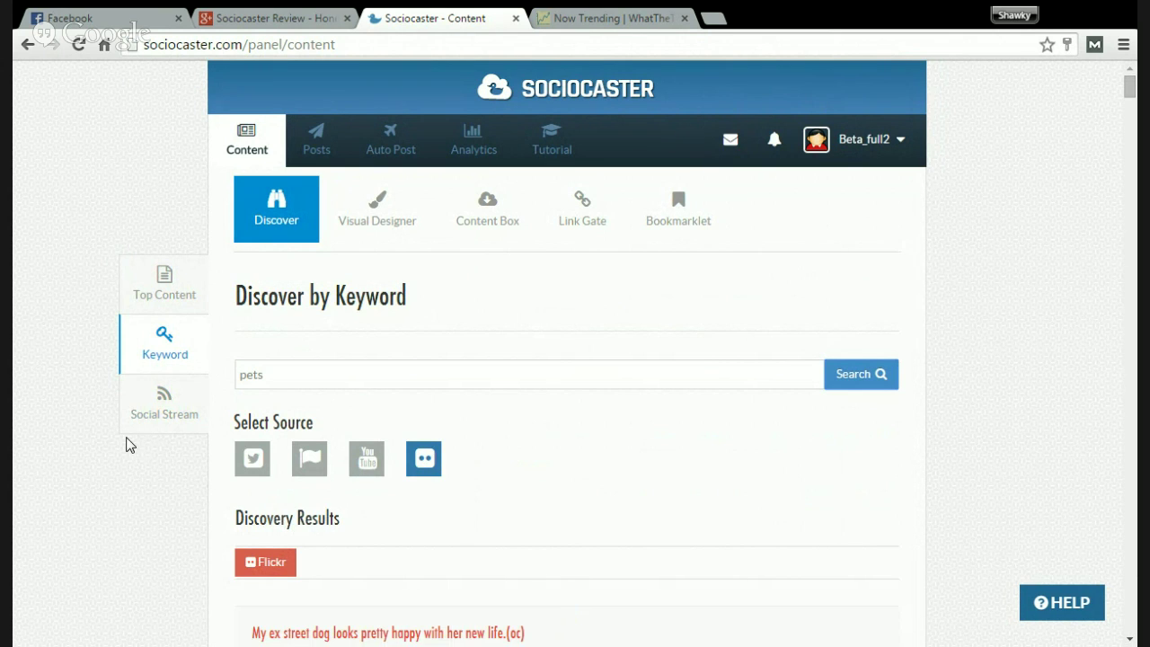
- Examine the Flickr discovery results for pets, including their titles, images and sharing options
scroll(126, 445, down, 2)
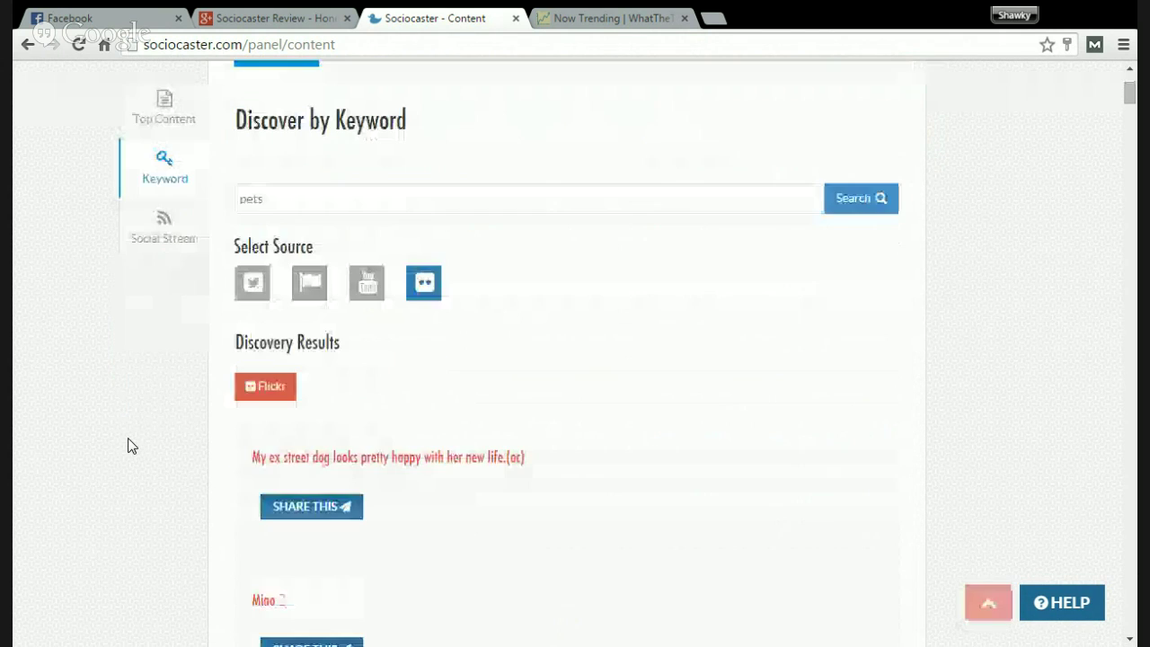
scroll(148, 423, down, 3)
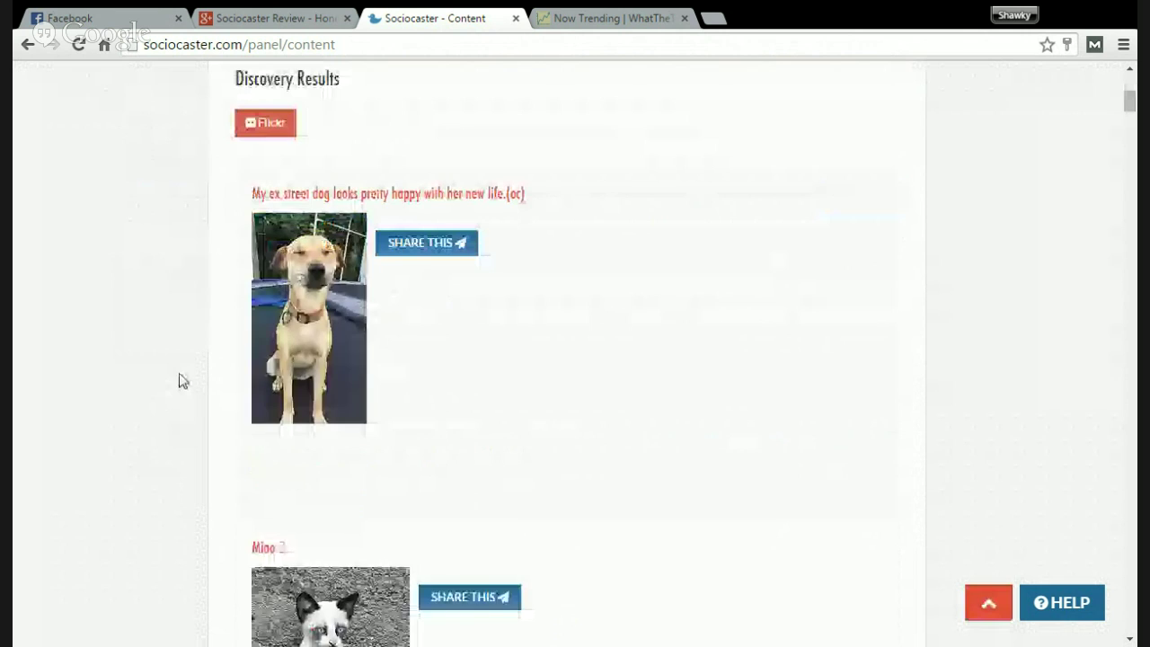
scroll(179, 378, down, 2)
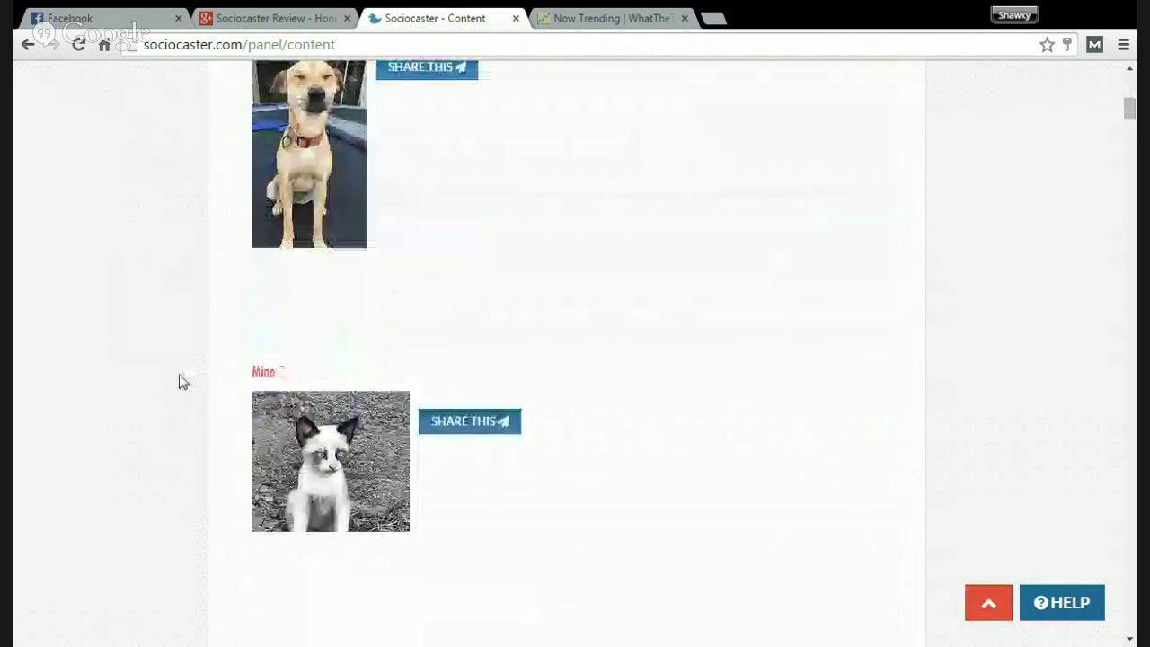
scroll(179, 378, down, 3)
scroll(335, 447, up, 7)
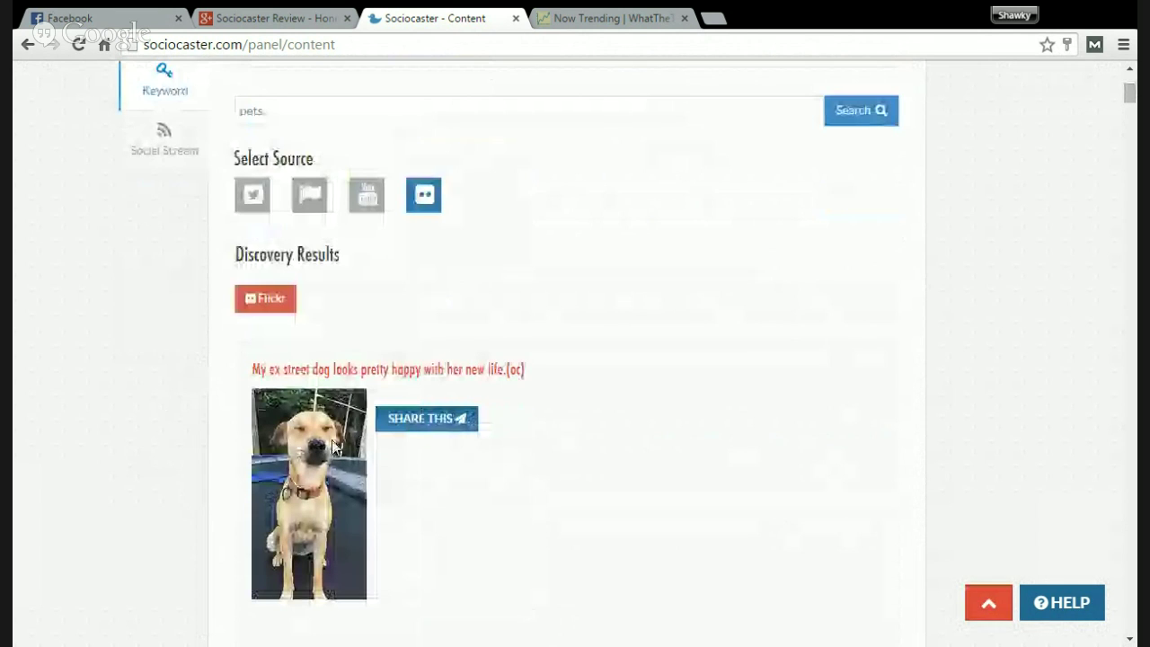
scroll(205, 336, down, 4)
scroll(205, 333, down, 3)
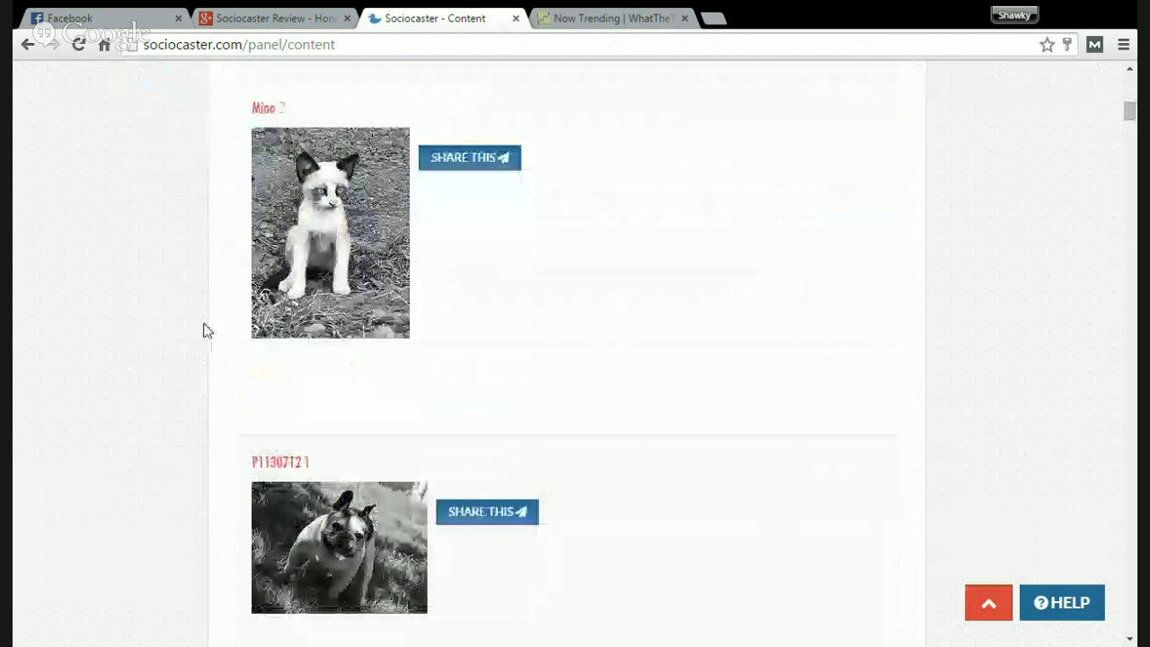
scroll(204, 324, down, 3)
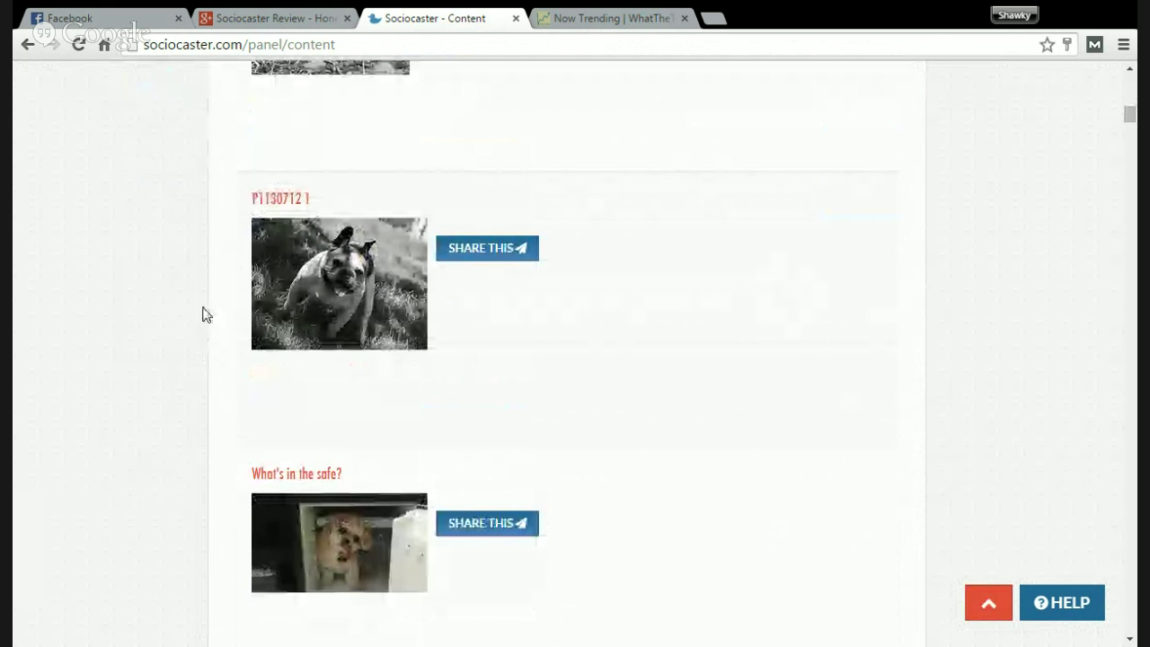
scroll(203, 314, down, 3)
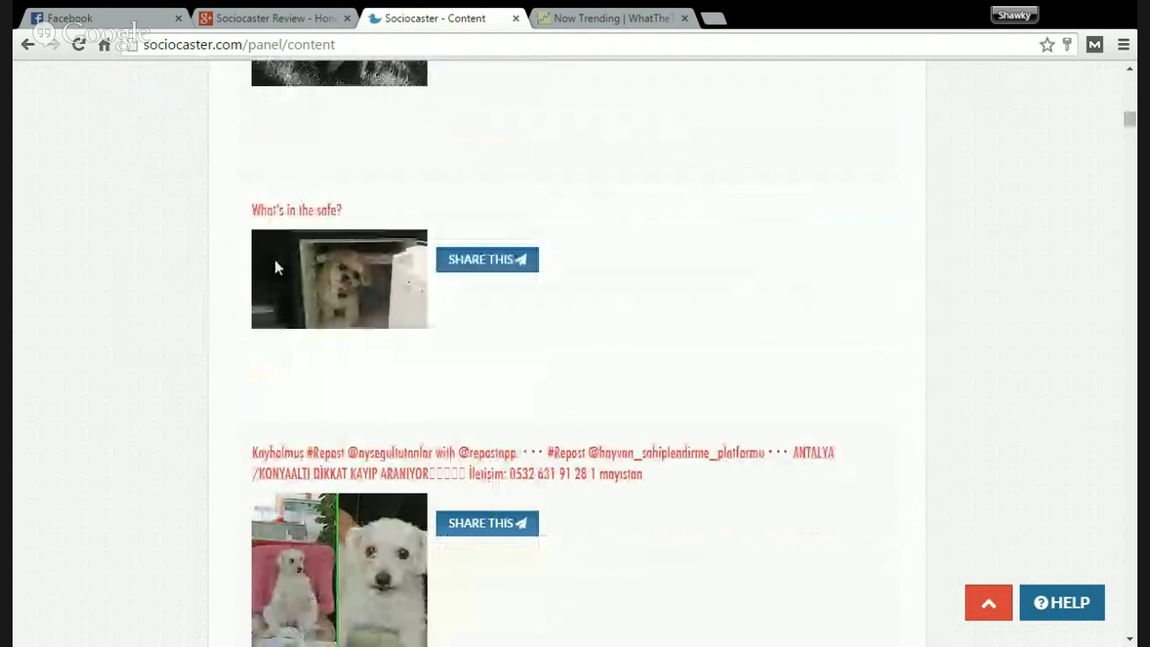
- View the Share Image form for the first Flickr photo of the former street dog, and close the sharing dialog without posting
scroll(193, 301, down, 3)
scroll(198, 302, up, 15)
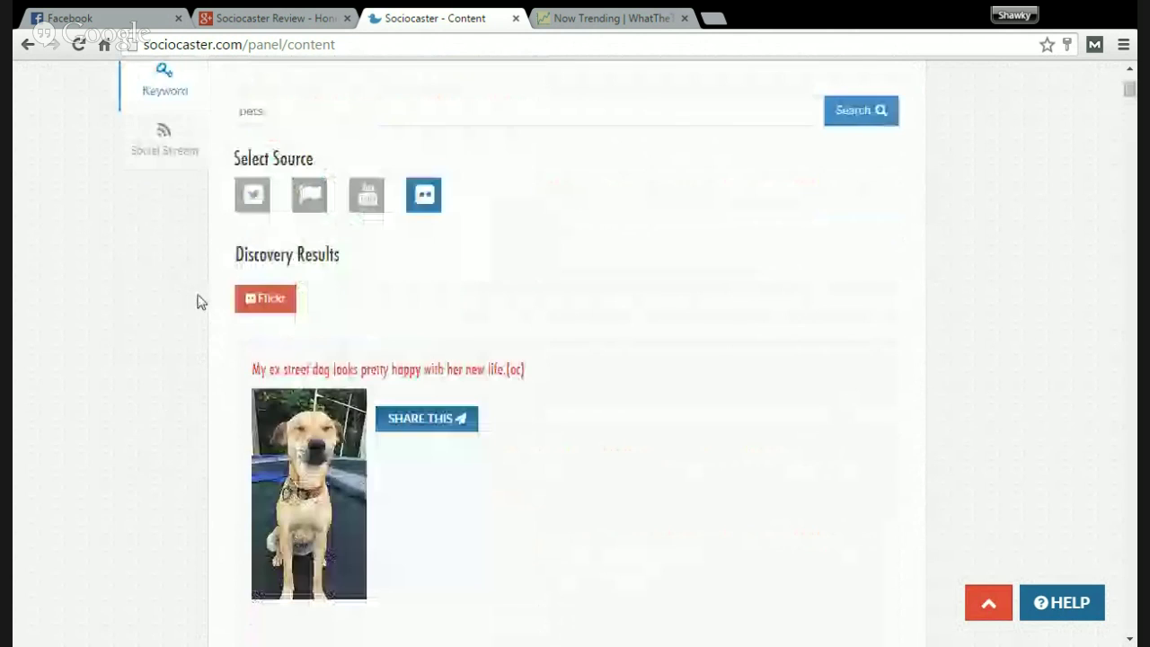
scroll(416, 273, down, 3)
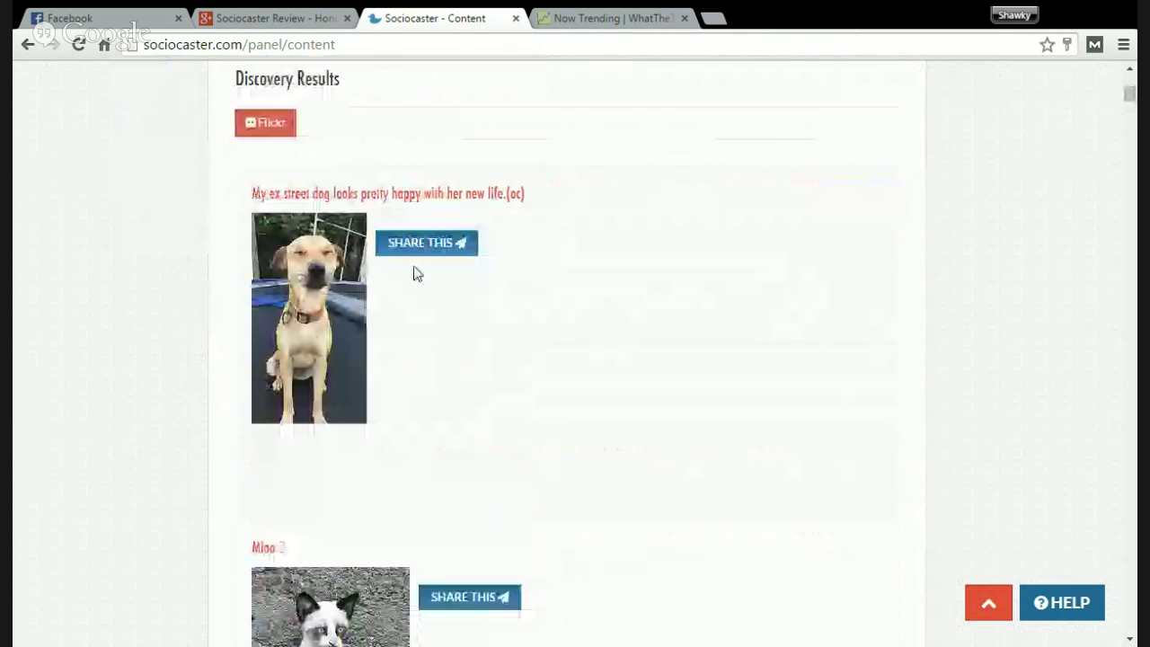
click(416, 250)
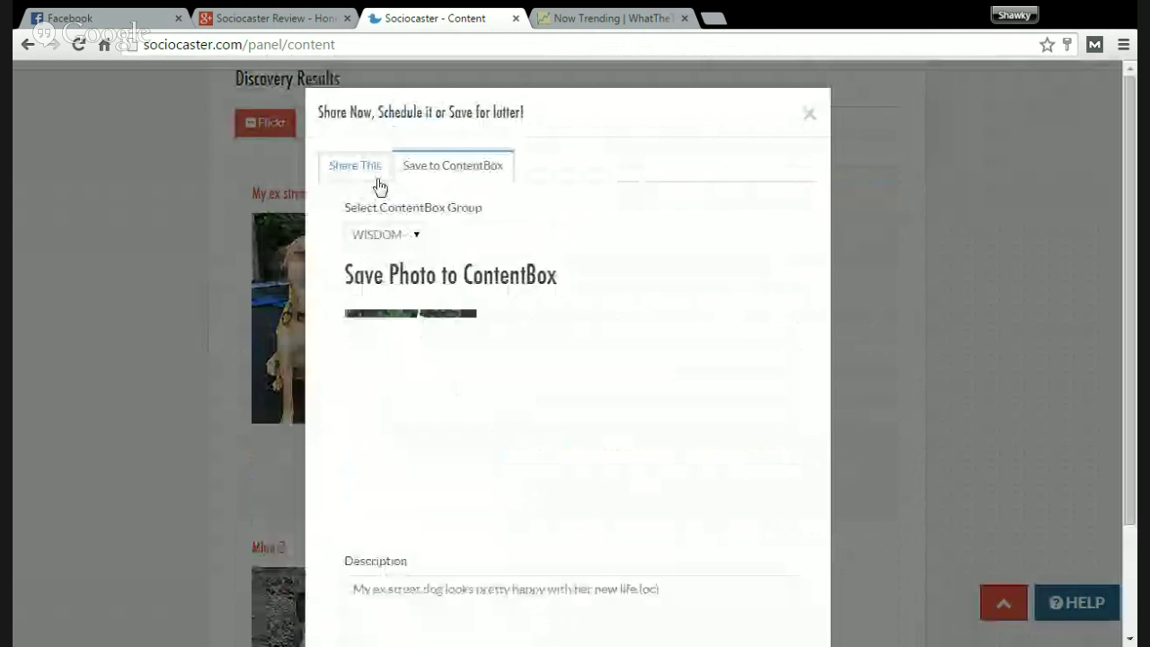
click(377, 185)
scroll(299, 312, down, 1)
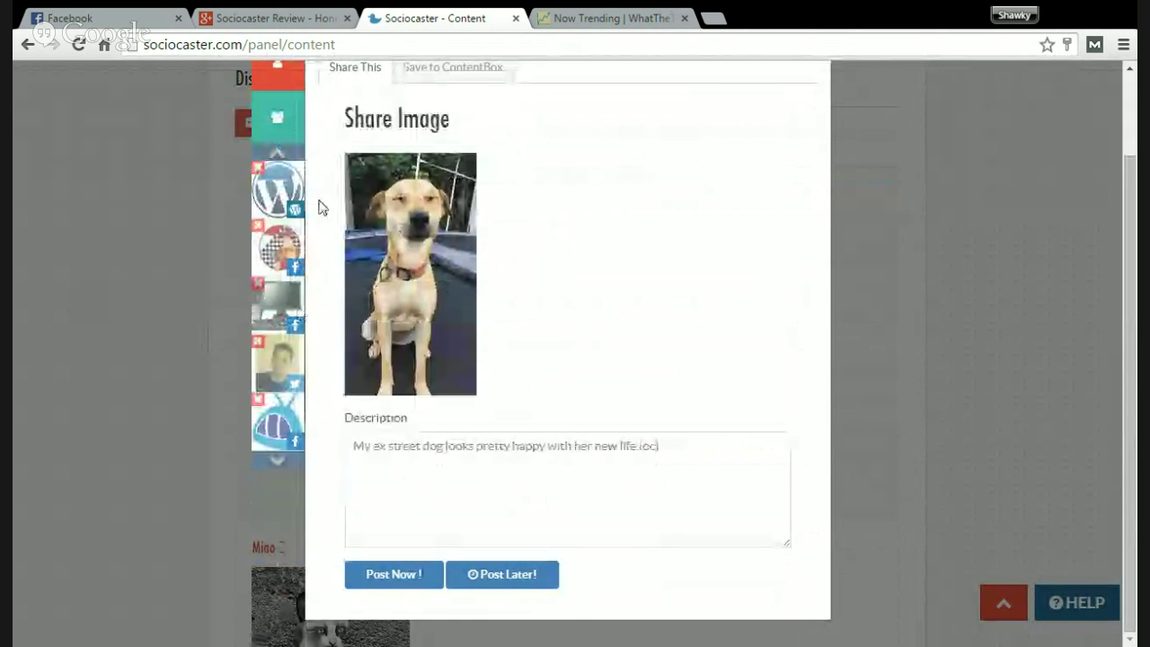
scroll(316, 206, up, 1)
scroll(316, 206, down, 1)
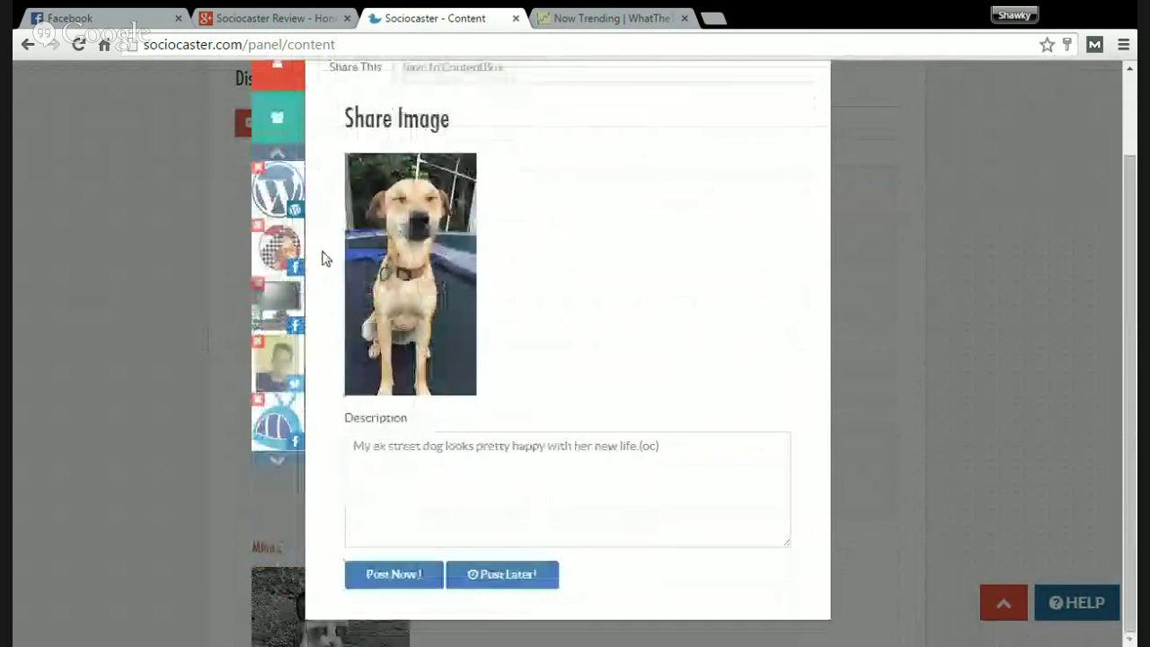
scroll(593, 467, up, 1)
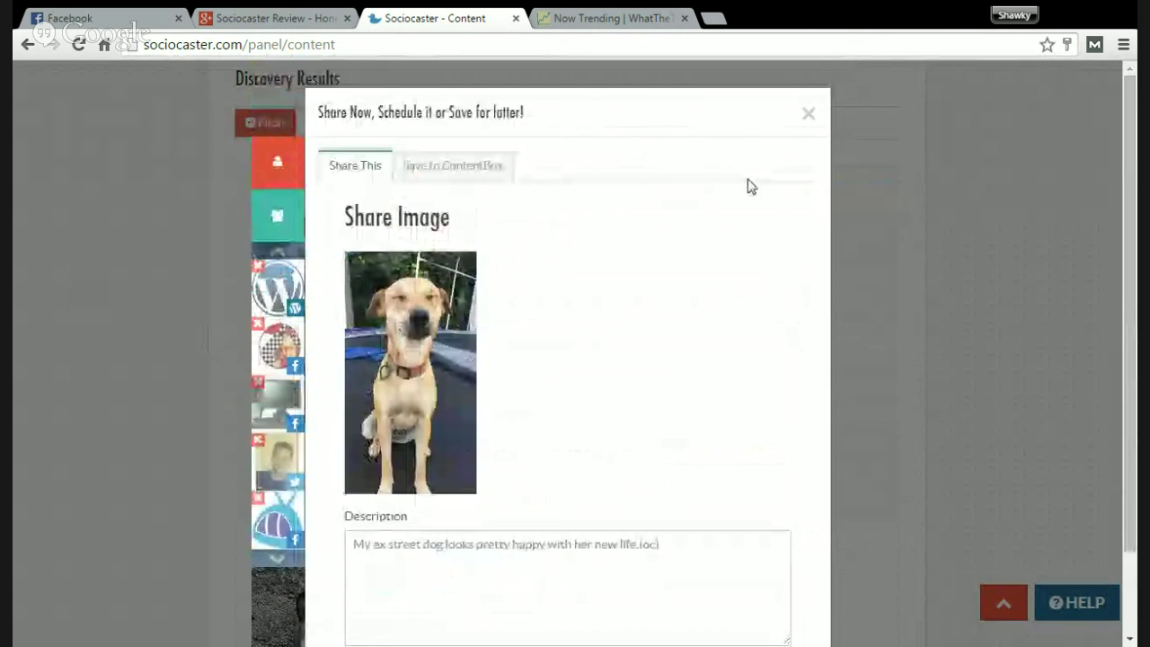
click(812, 117)
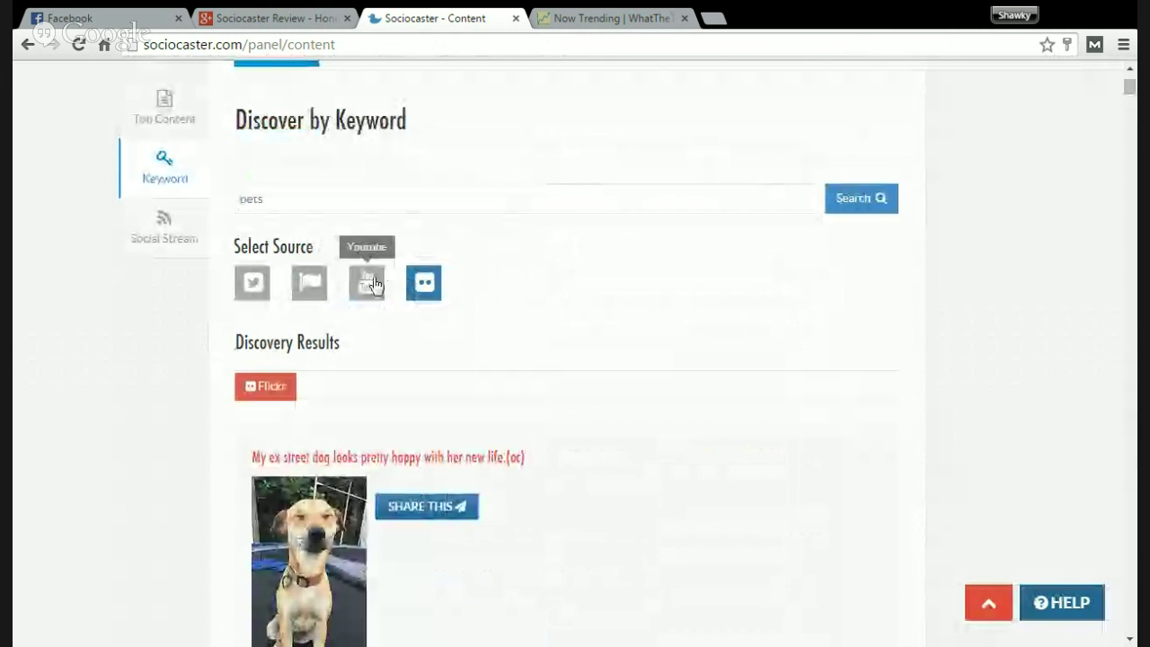
- Switch to Social Stream, select the group "ewfefawe", and choose Facebook Page as the stream type
click(267, 197)
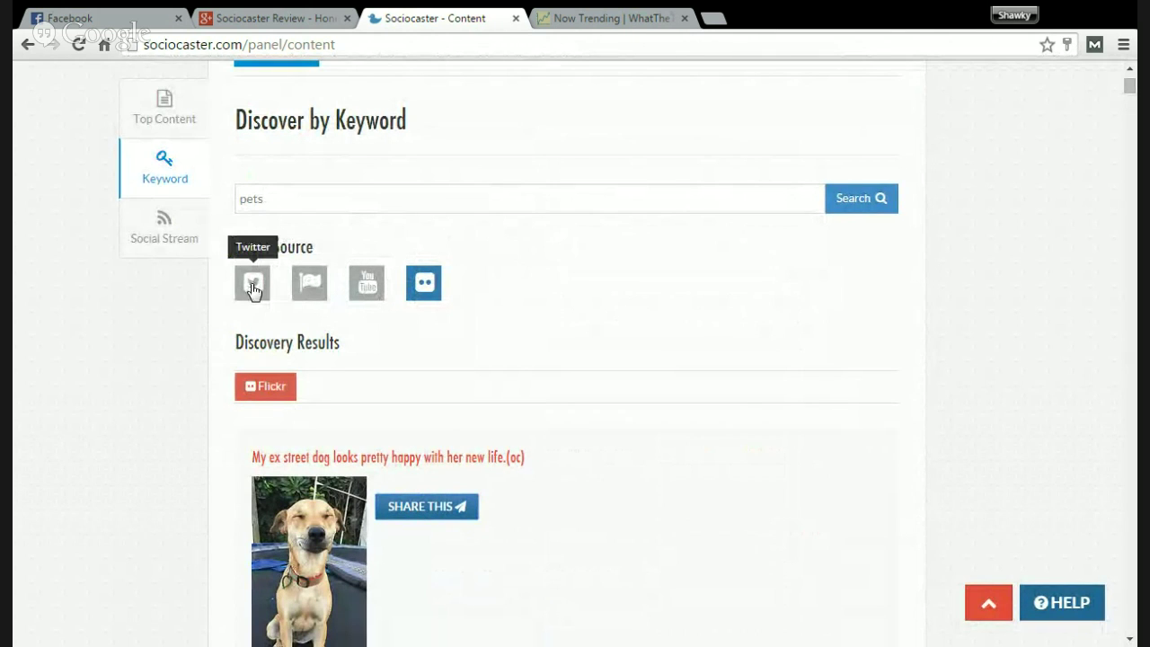
click(160, 241)
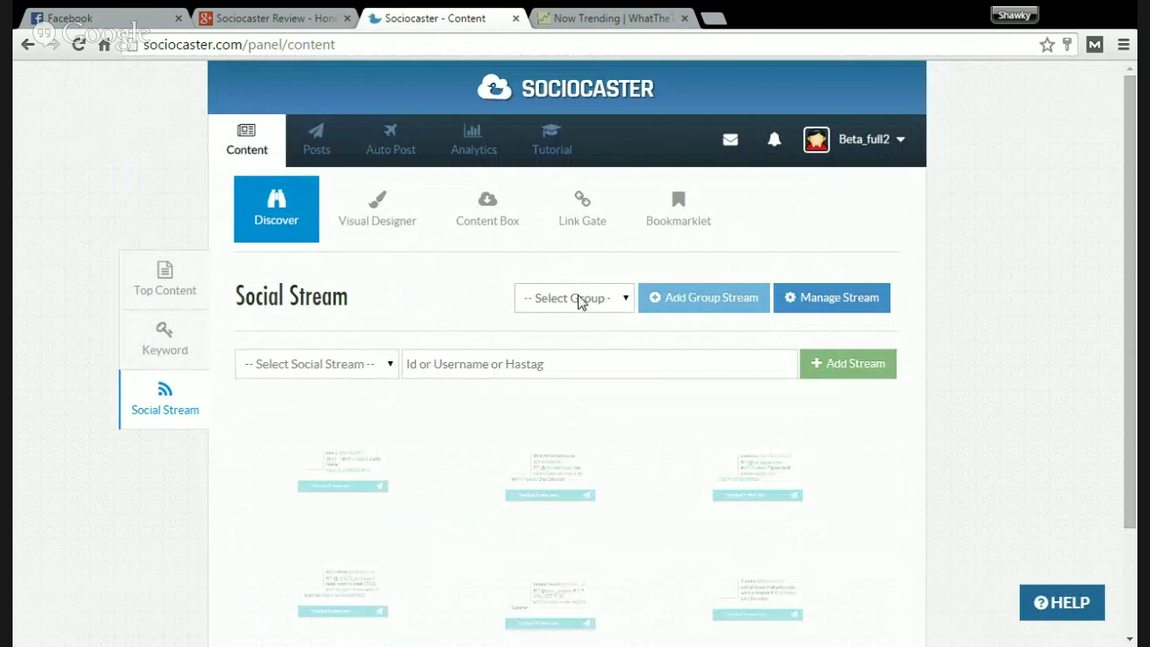
click(575, 329)
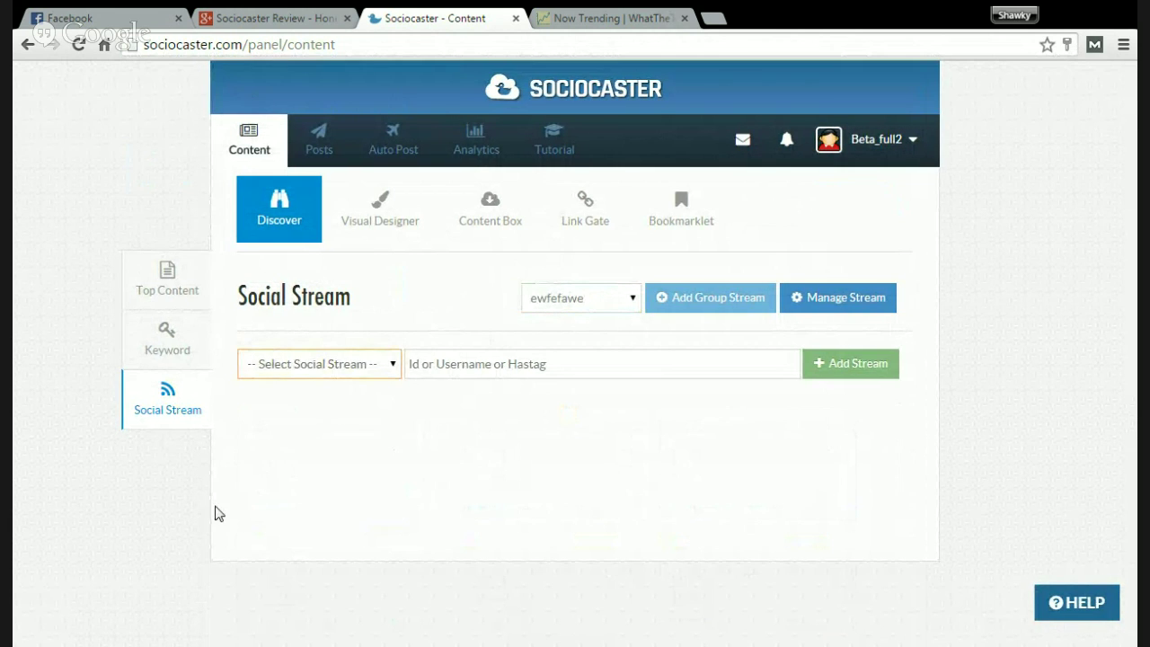
key(Down)
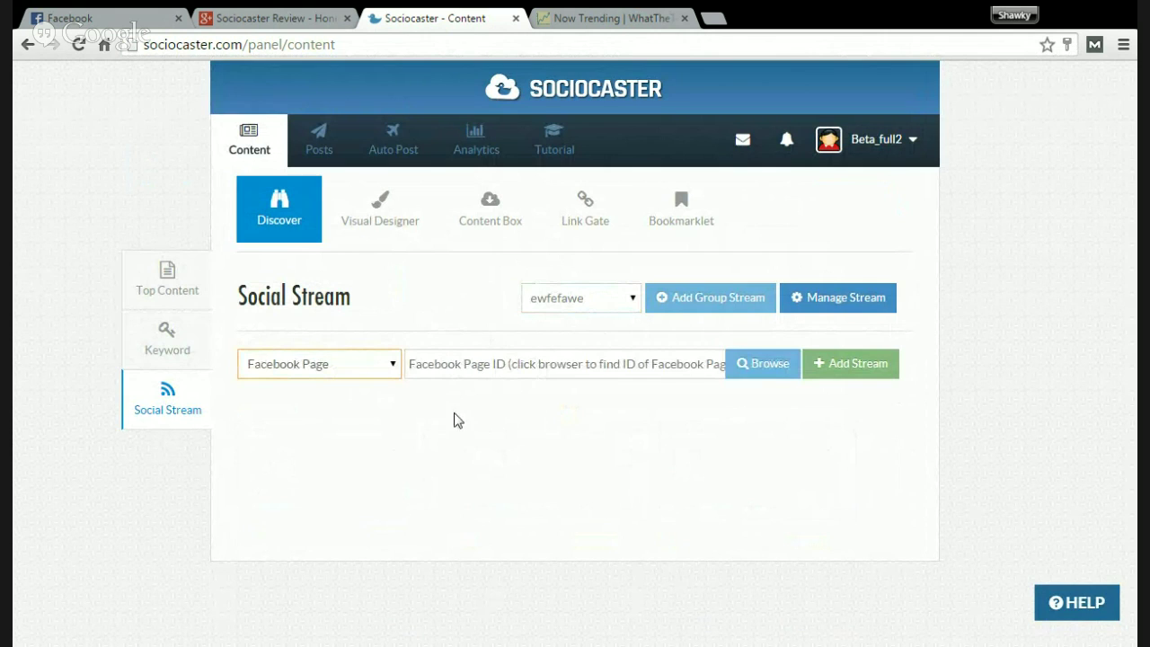
click(467, 368)
click(295, 370)
click(508, 368)
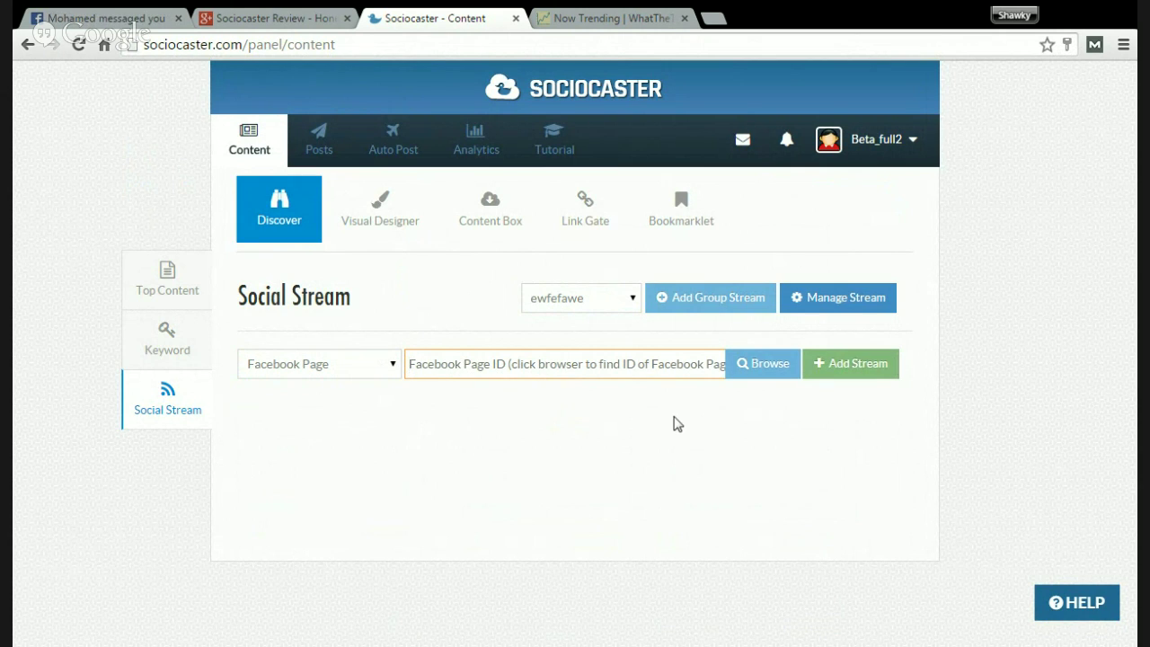
- Create a new group stream named "test group stream" and close its dialog
click(683, 306)
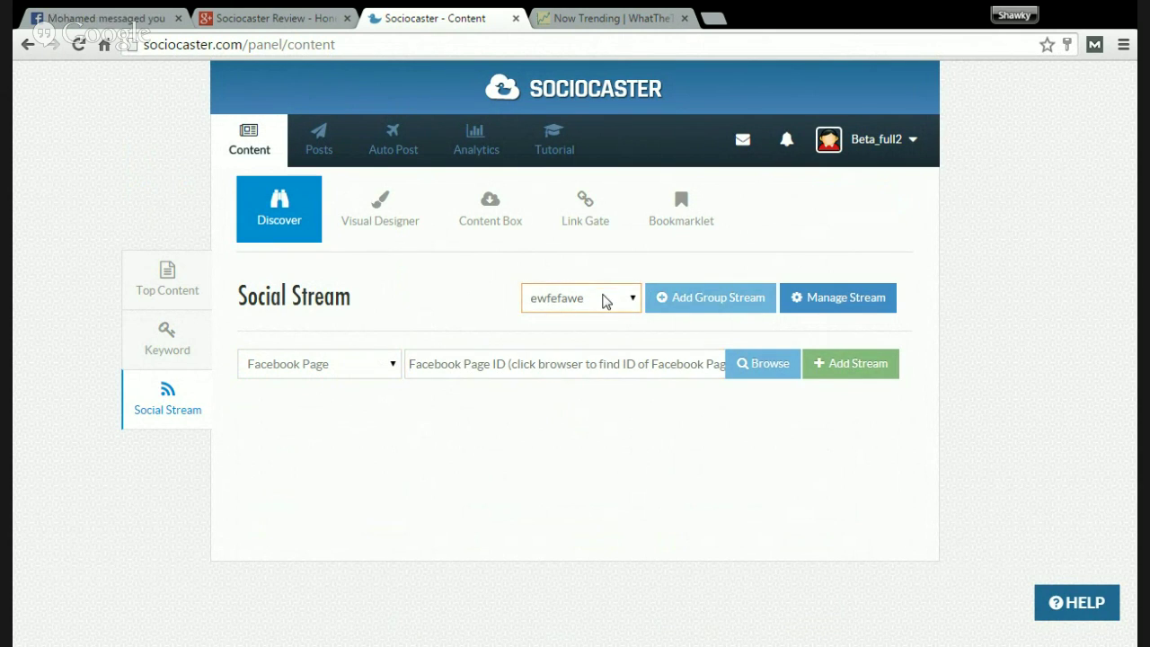
click(711, 300)
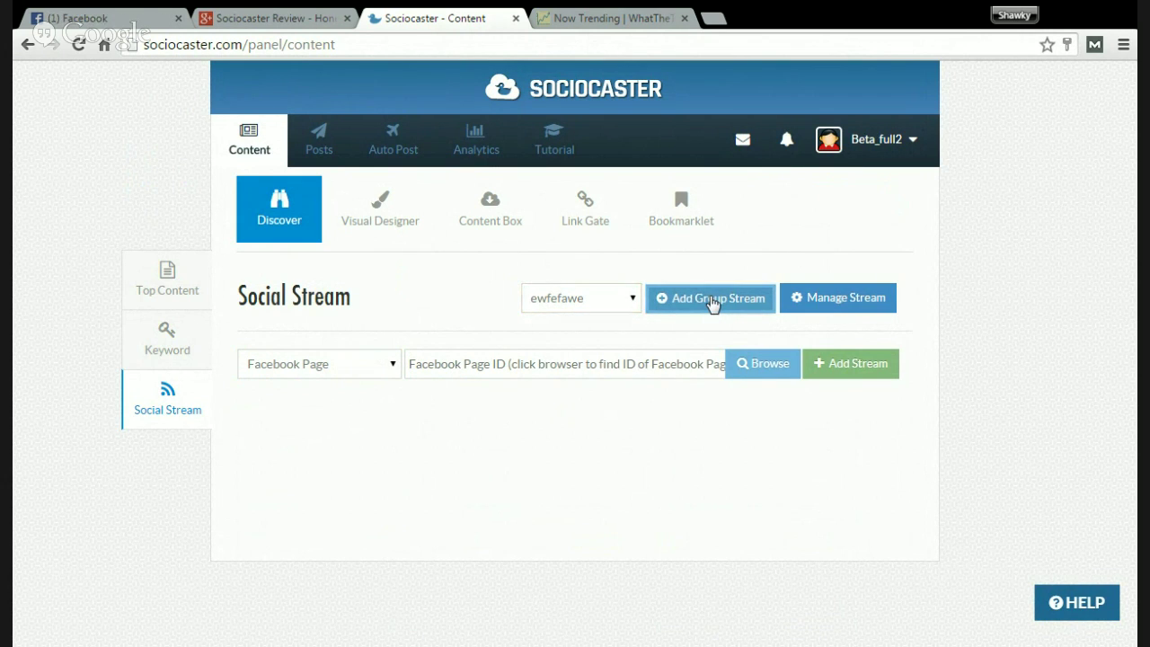
click(713, 304)
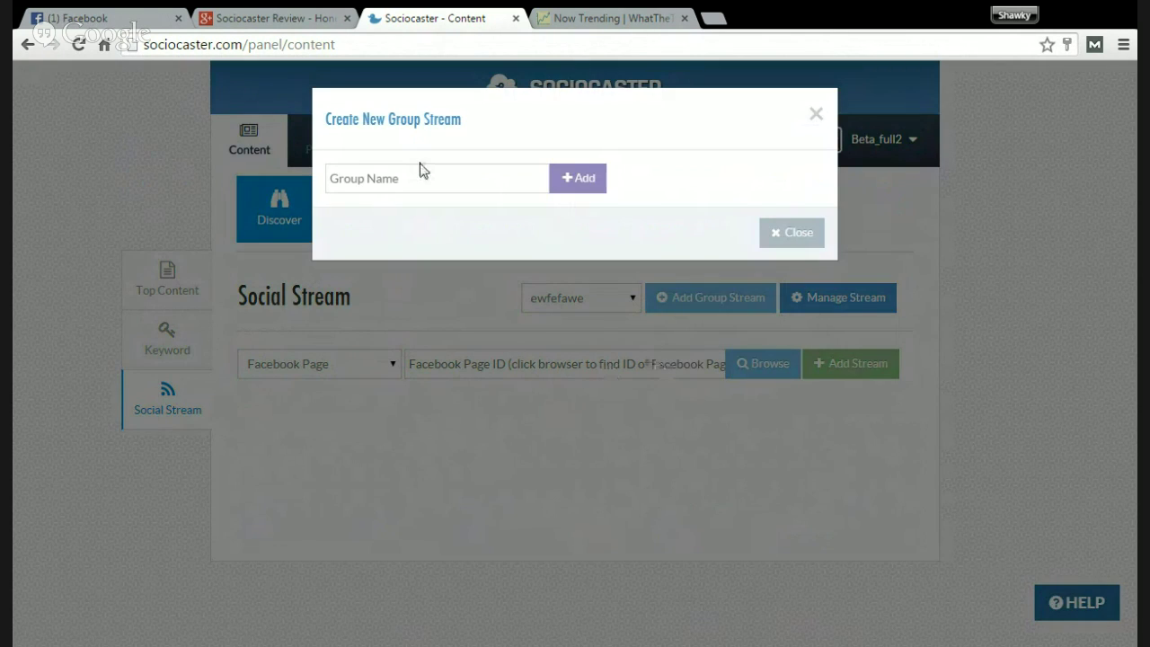
click(420, 185)
text(test group stream)
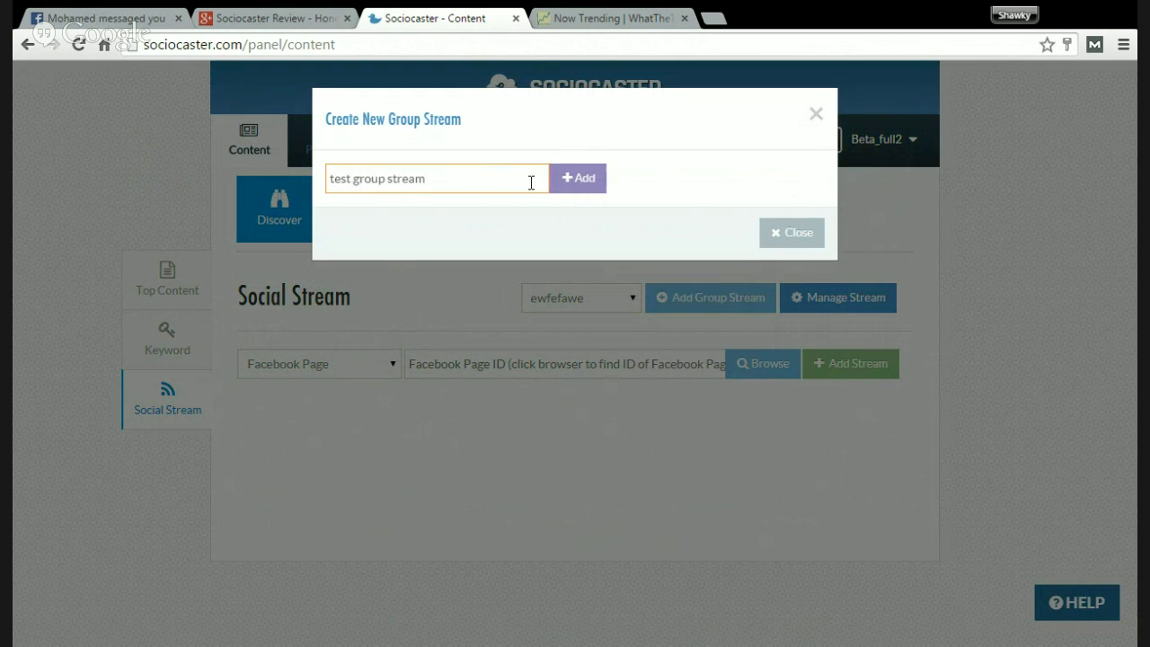
click(579, 187)
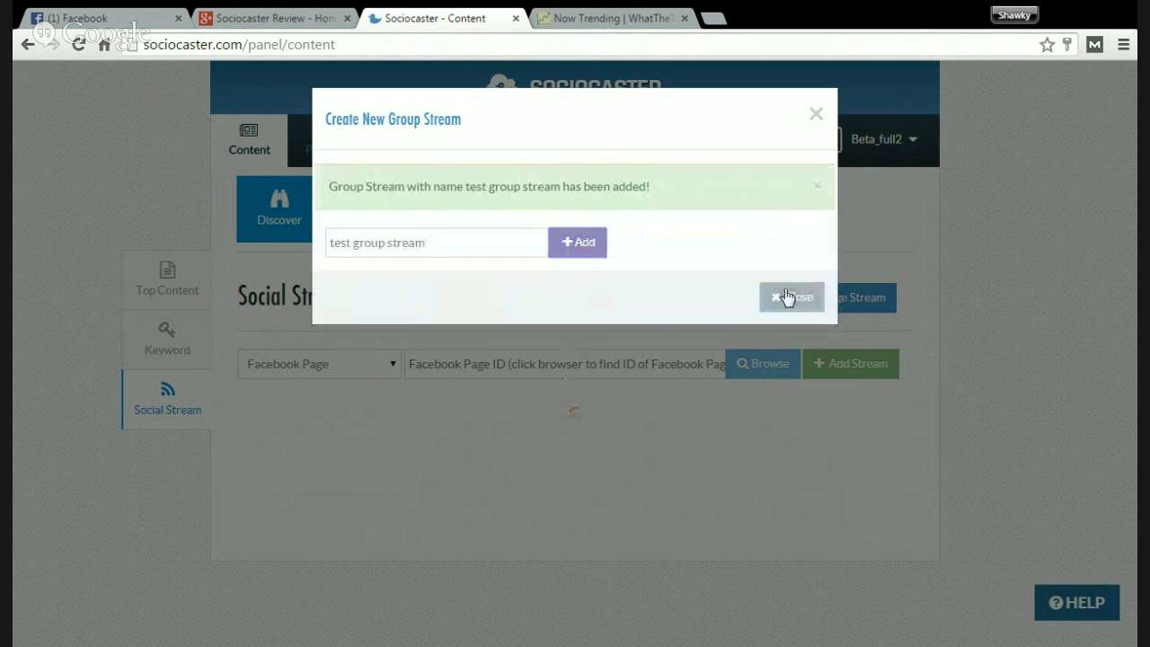
click(786, 296)
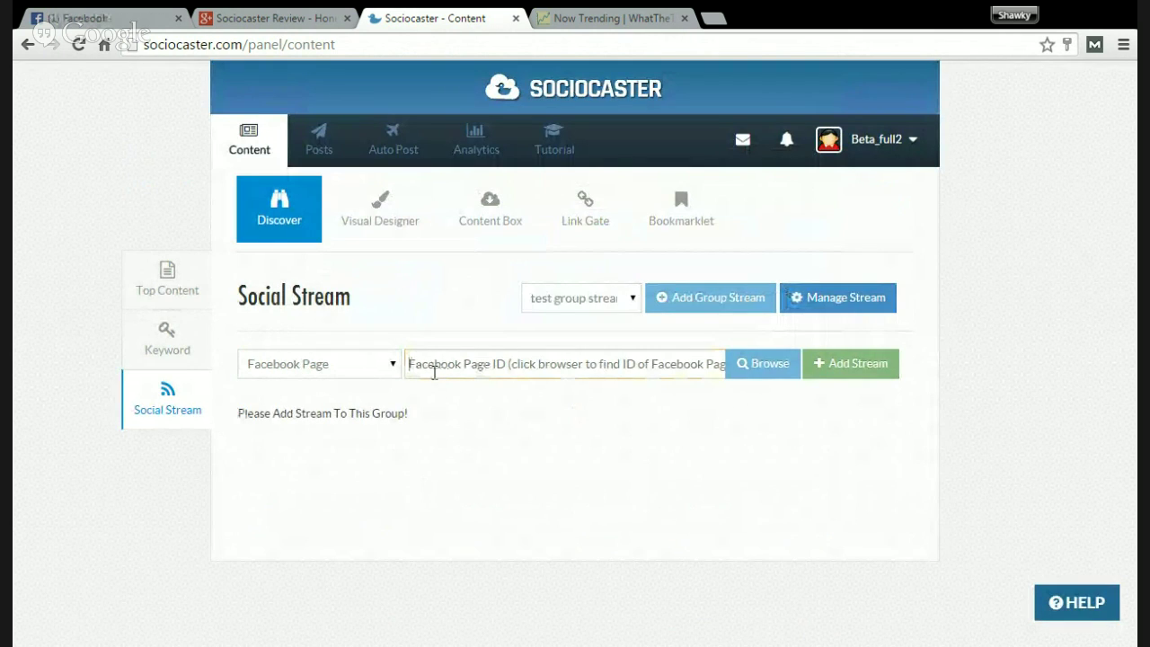
- Change the stream type for the new group to Twitter
click(366, 363)
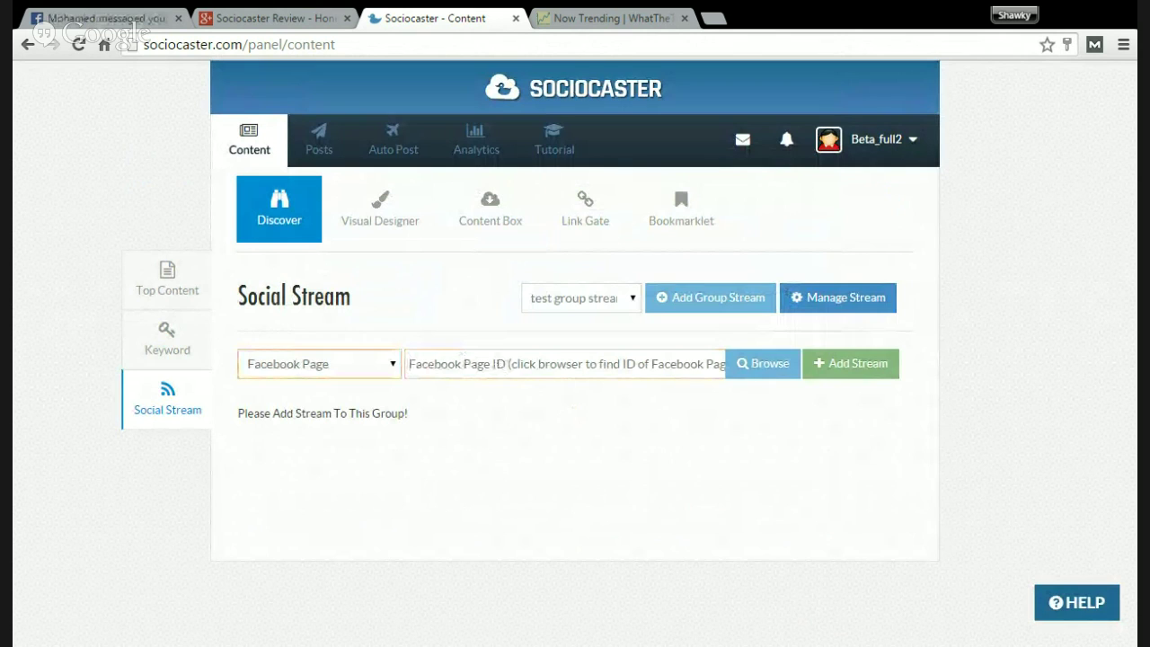
click(478, 413)
click(542, 365)
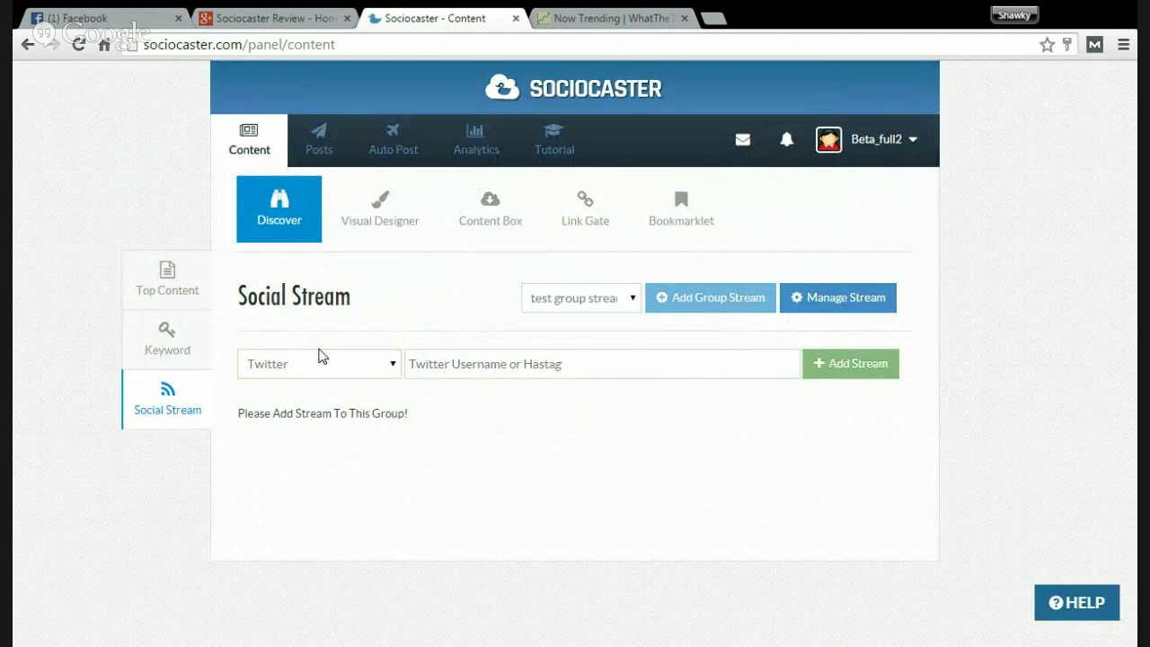
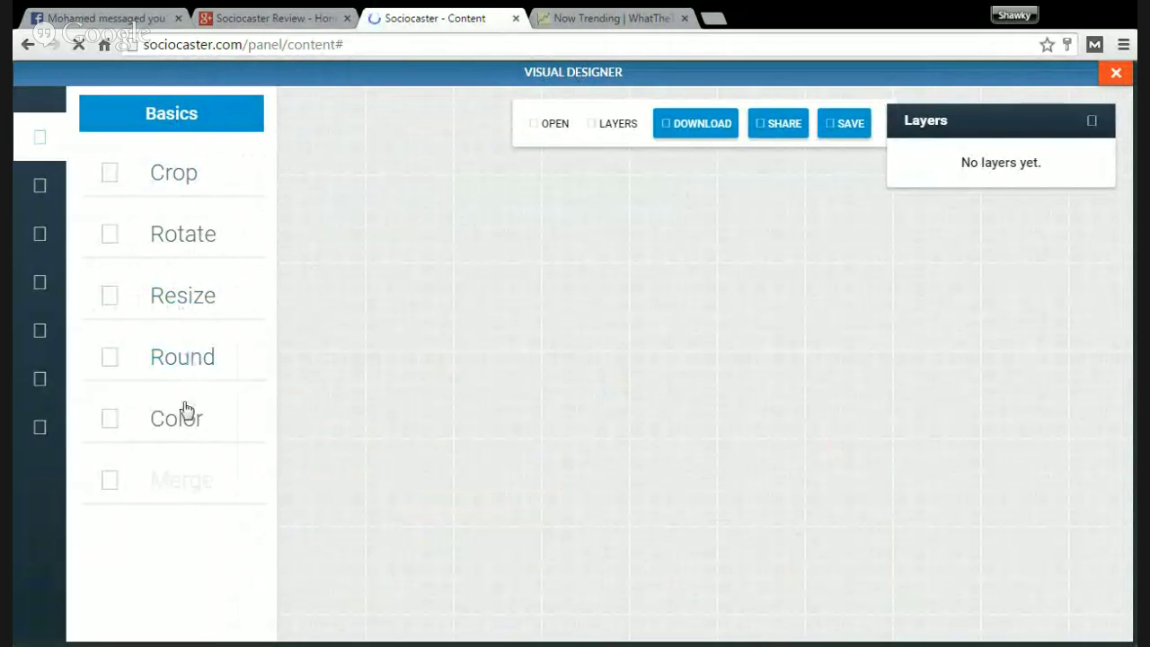
- View the Visual Designer's text, brush, filter and shape options
click(48, 196)
click(49, 240)
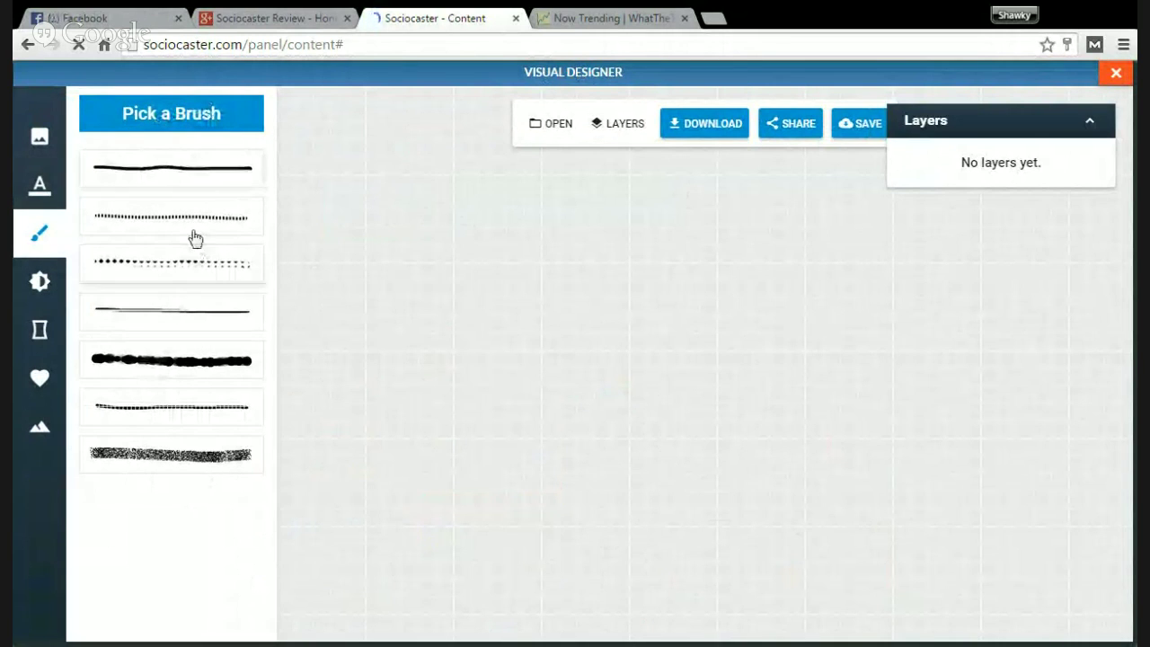
click(36, 282)
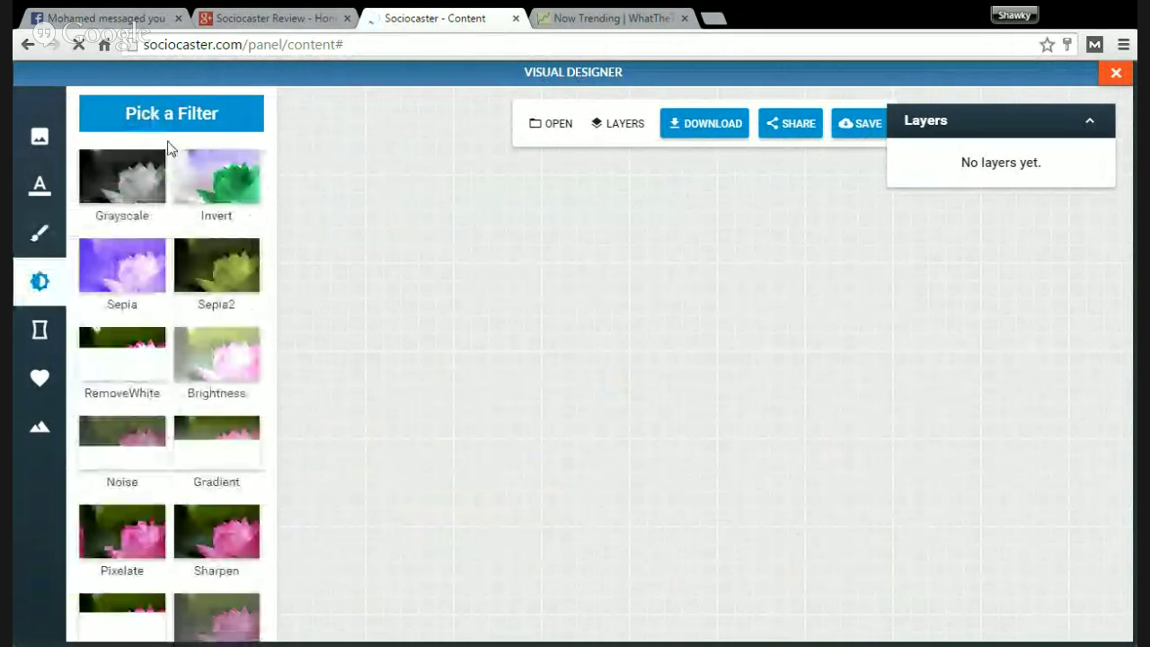
click(47, 328)
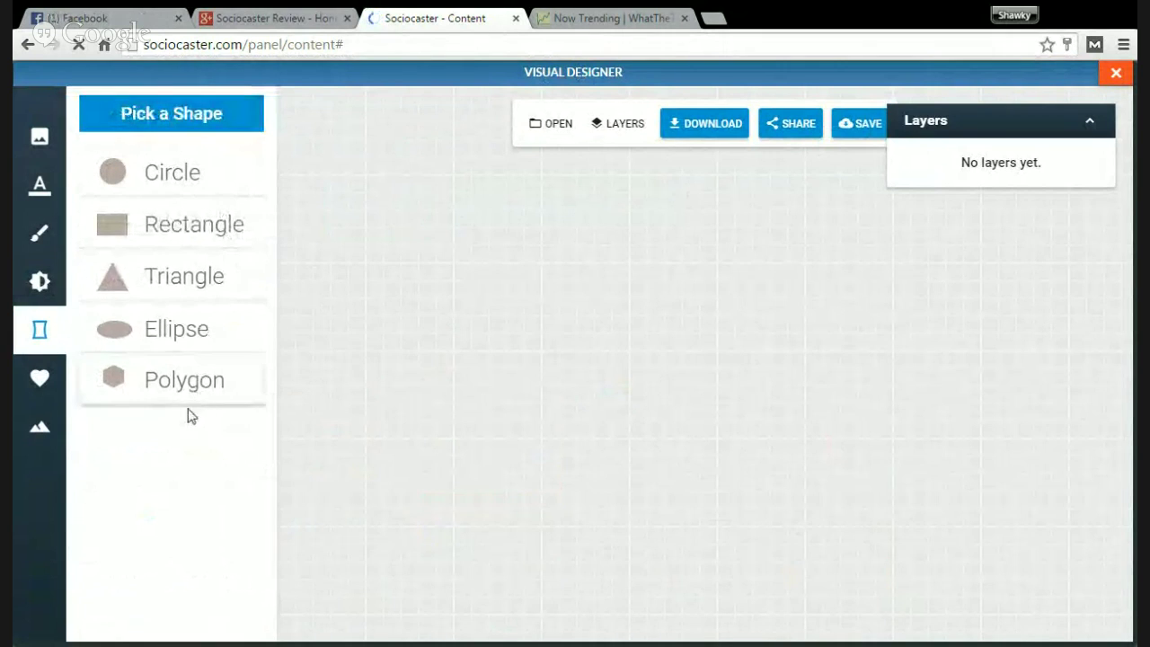
- Browse the Visual Designer's icon and stock image categories, and toggle the Layers list
click(53, 387)
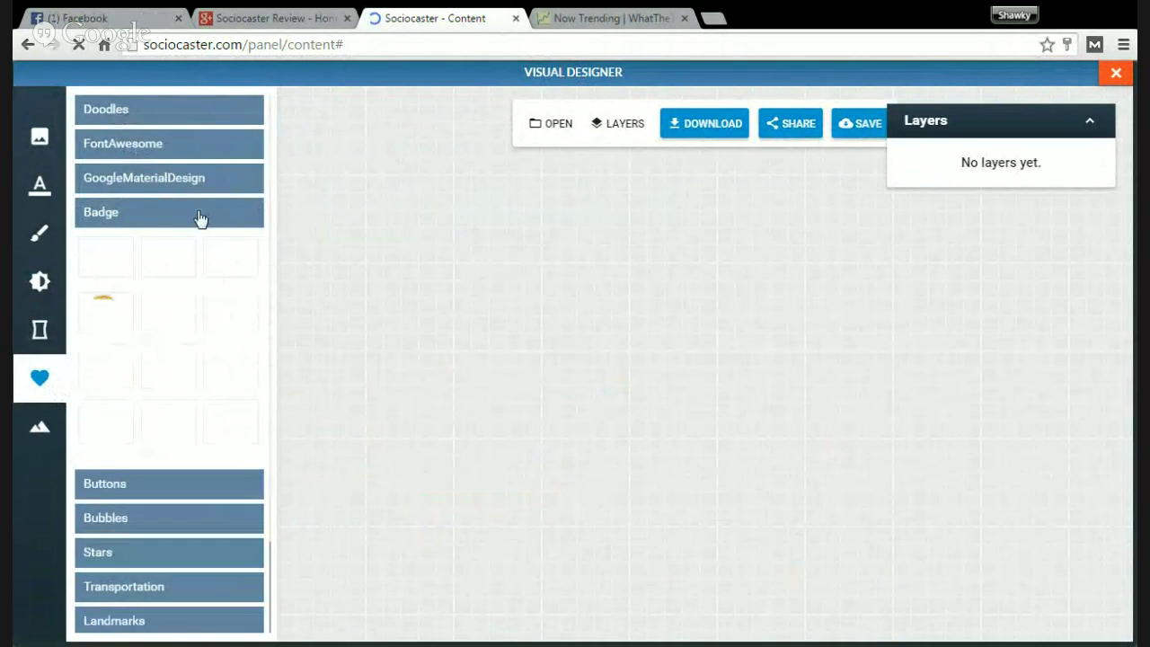
scroll(180, 360, down, 1)
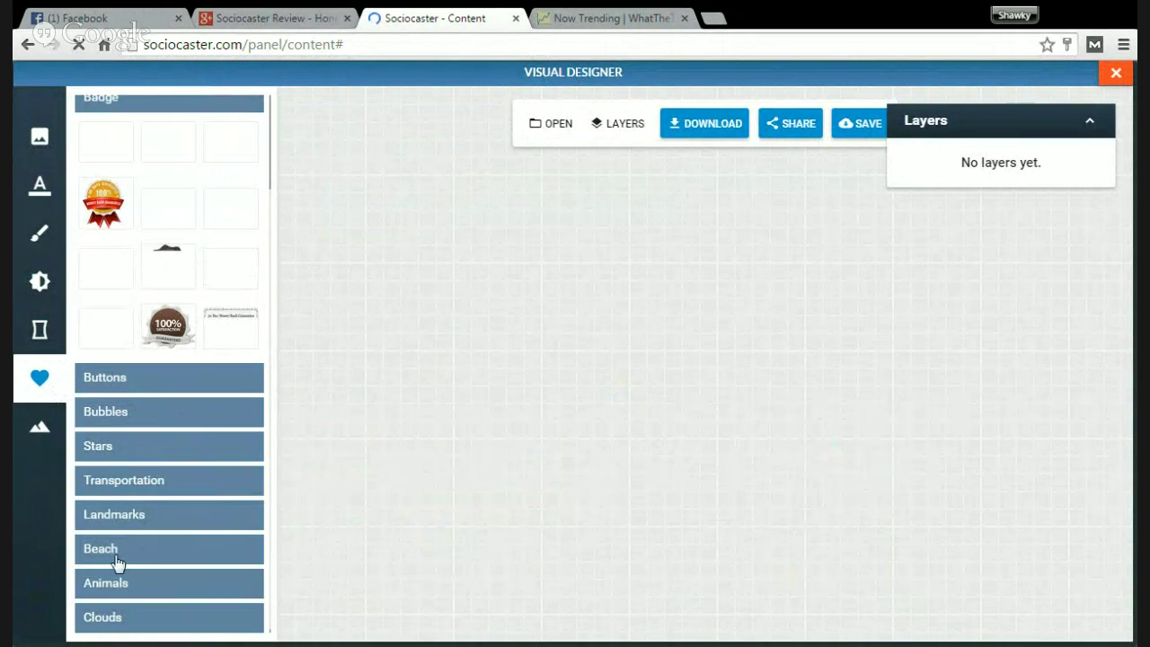
click(39, 429)
scroll(144, 333, down, 5)
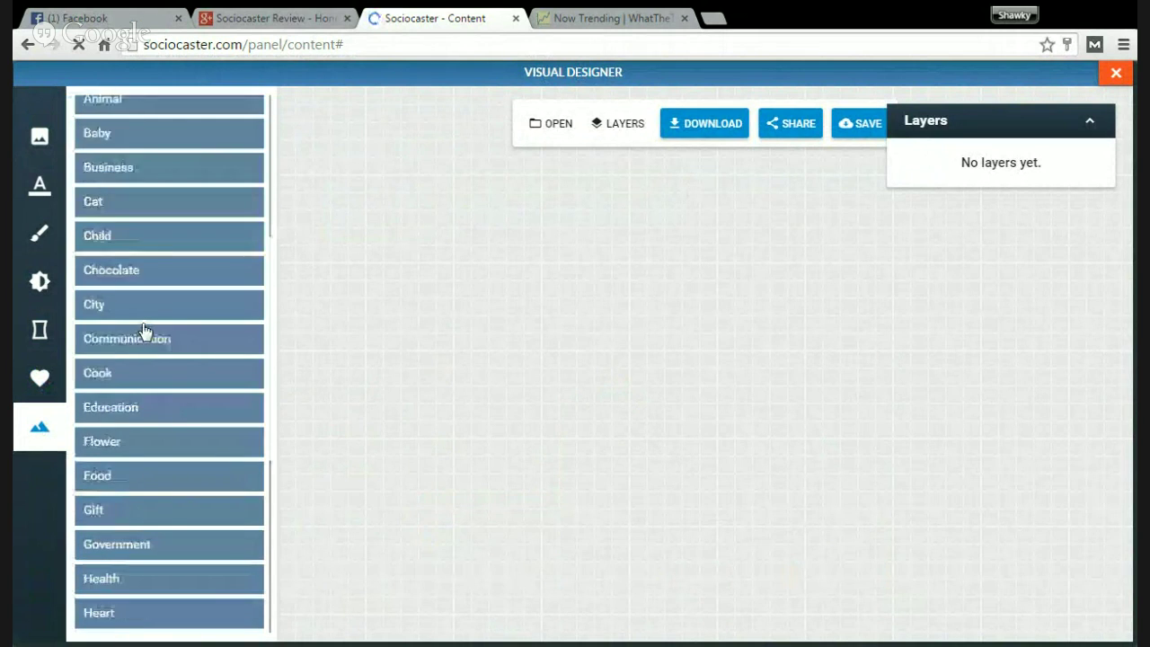
scroll(147, 335, down, 2)
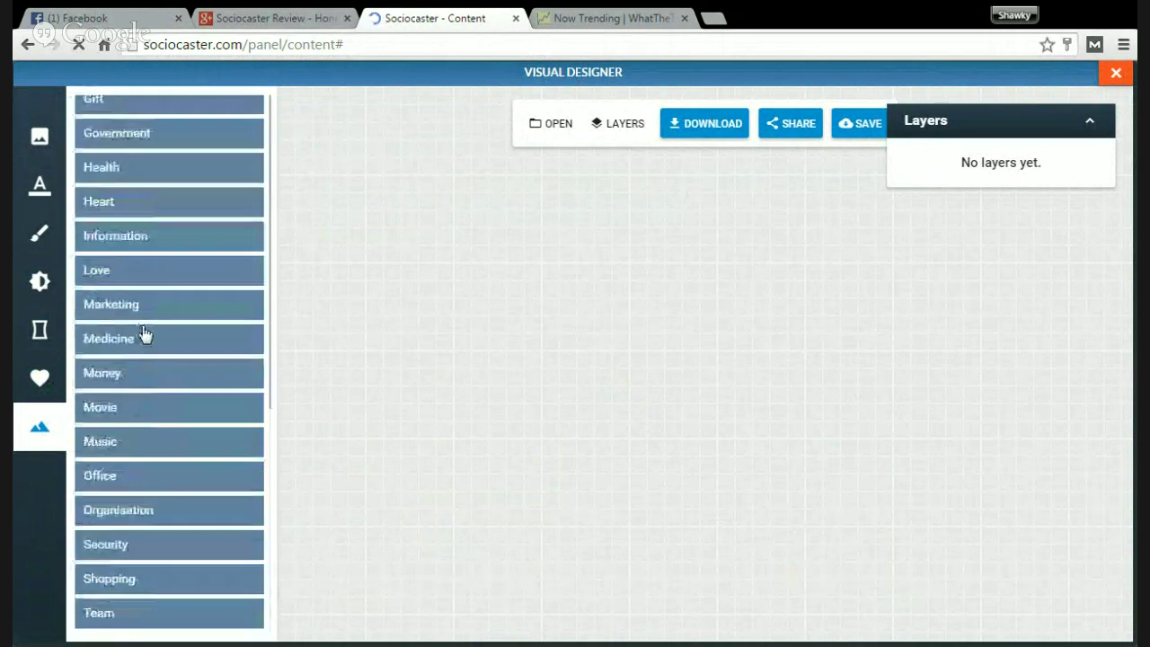
scroll(257, 385, up, 10)
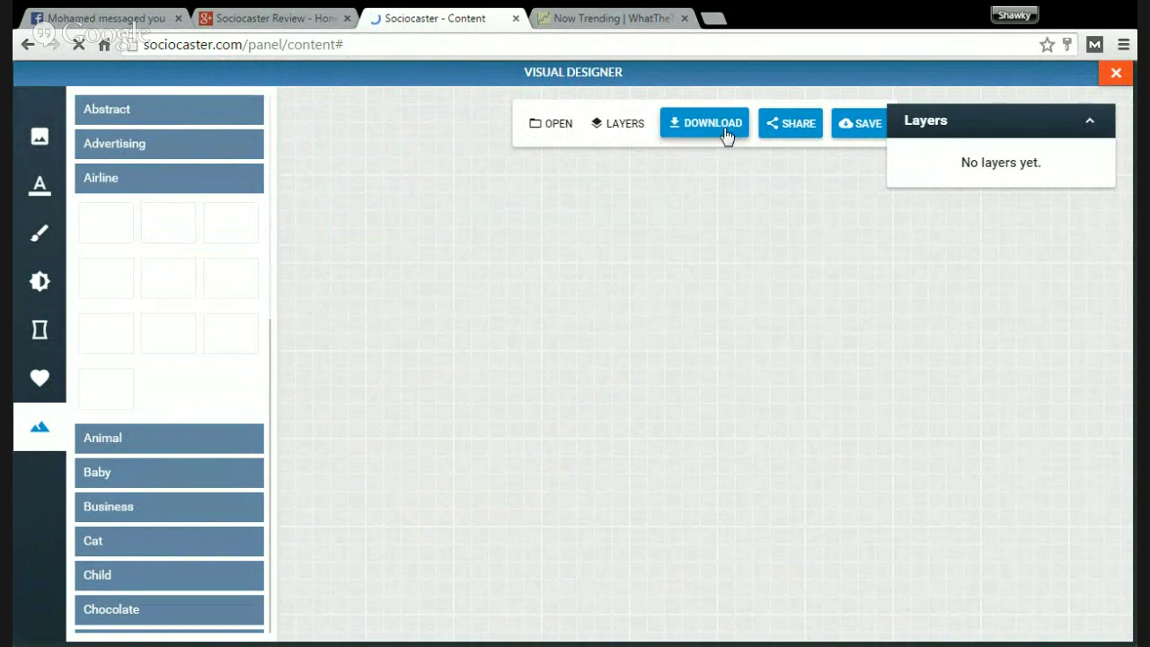
click(1087, 122)
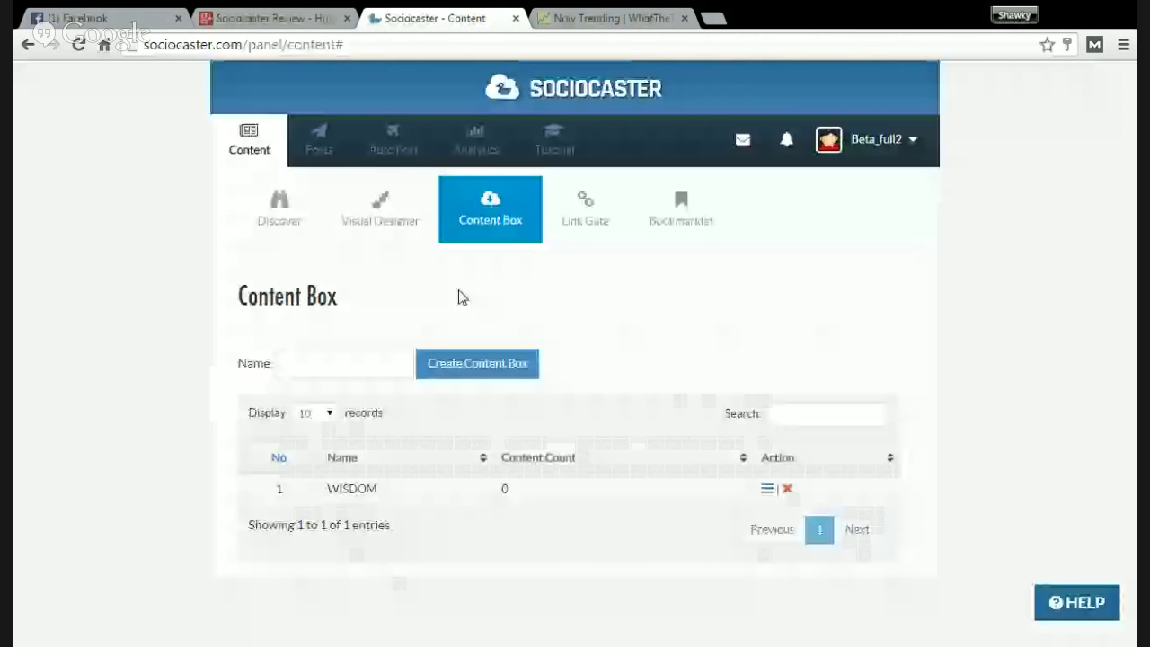
- View the Link Gate templates and the list of existing link gates in My Link Gates
click(583, 205)
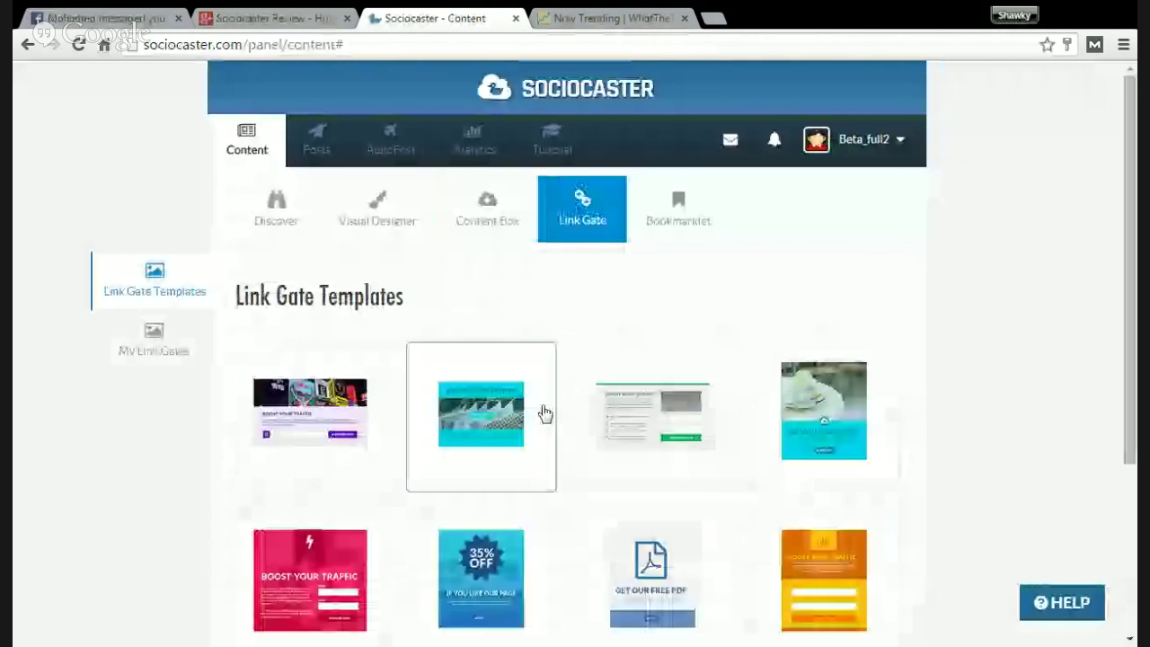
scroll(353, 331, down, 1)
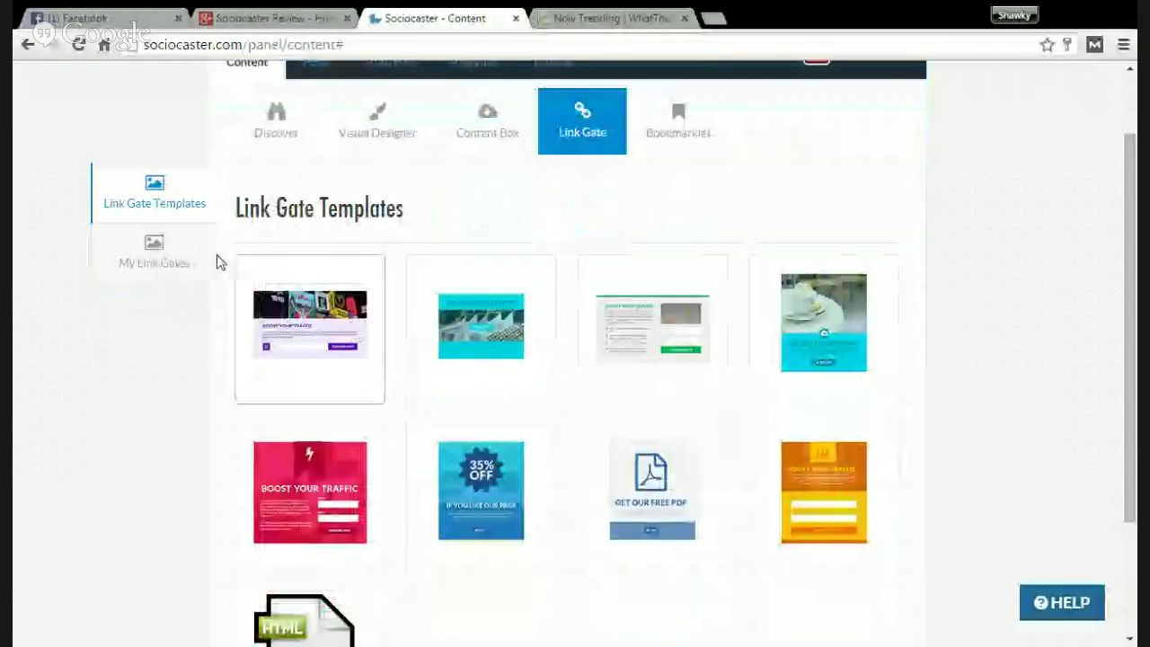
click(157, 258)
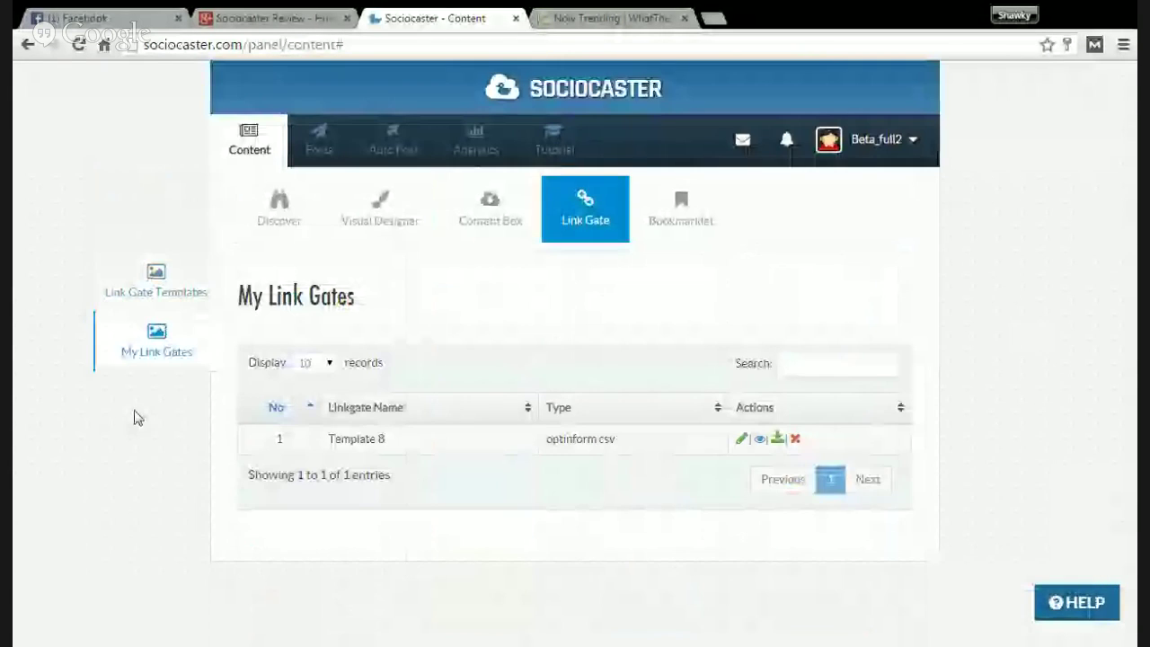
- Return to the Link Gate templates and open the purple "Boost Your Traffic" template as a new linkgate
click(168, 284)
scroll(211, 390, down, 3)
scroll(216, 390, up, 3)
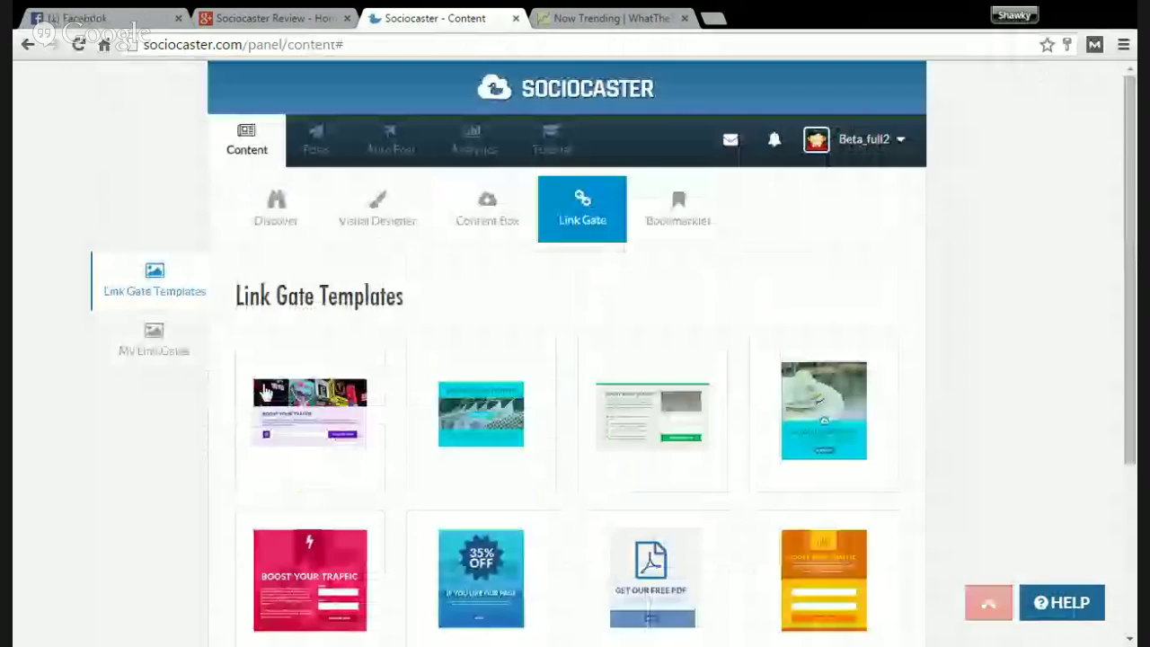
click(323, 418)
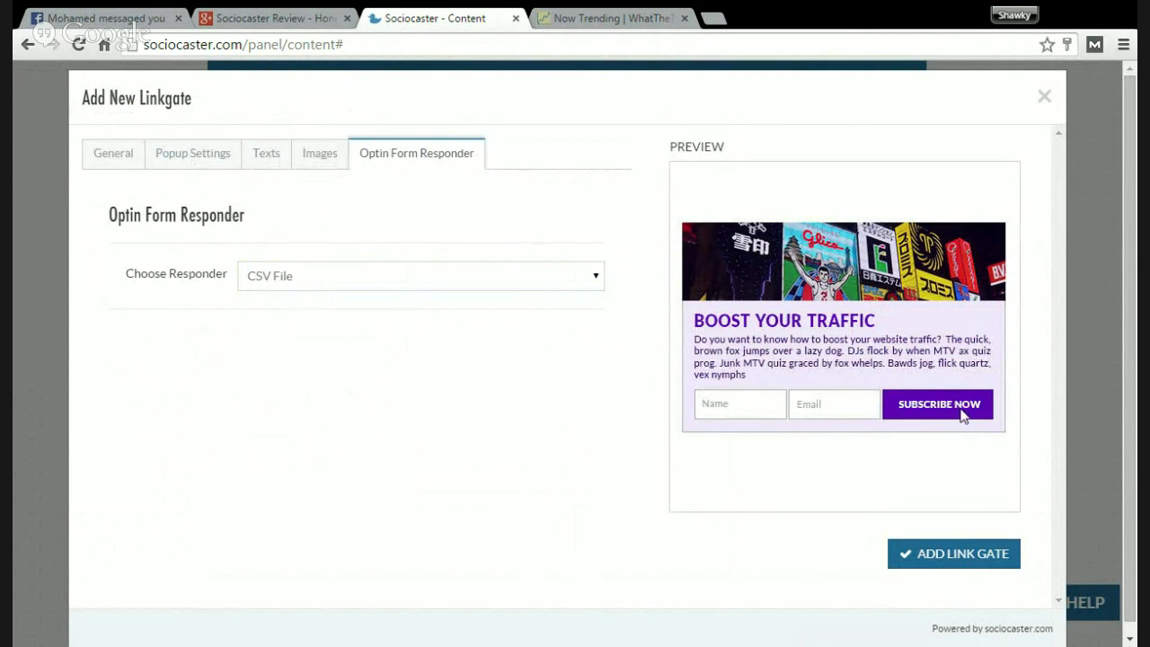
- Close the new linkgate form and view the Posts section's options for sharing an image, from an Excel file and from a Content Box
click(1043, 97)
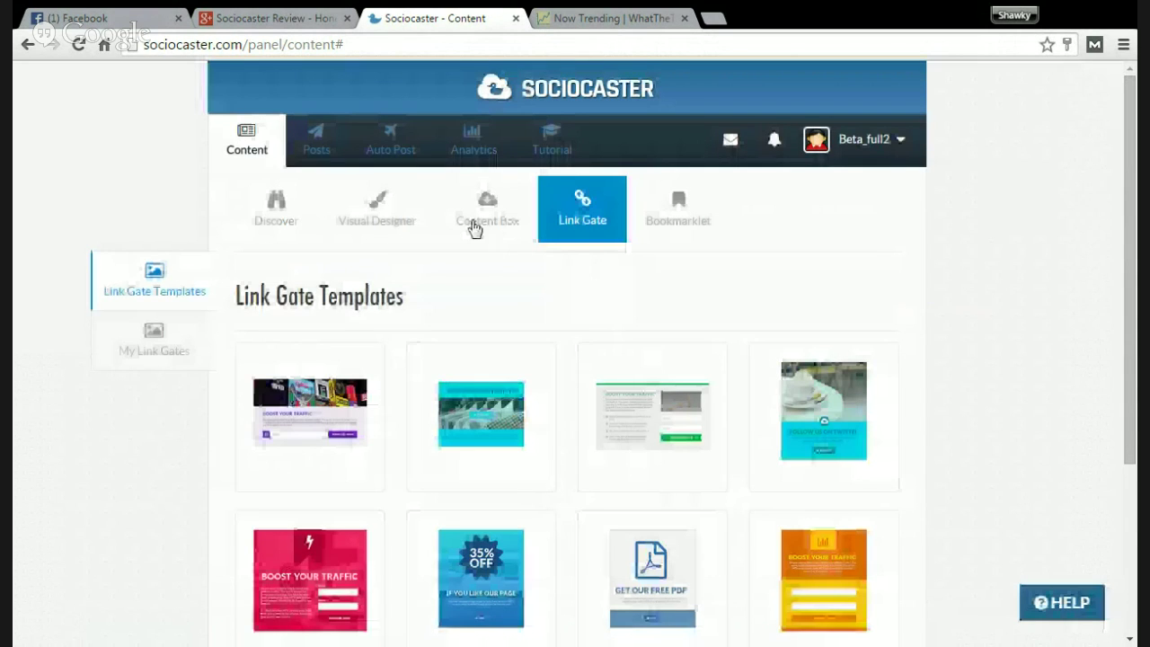
click(316, 146)
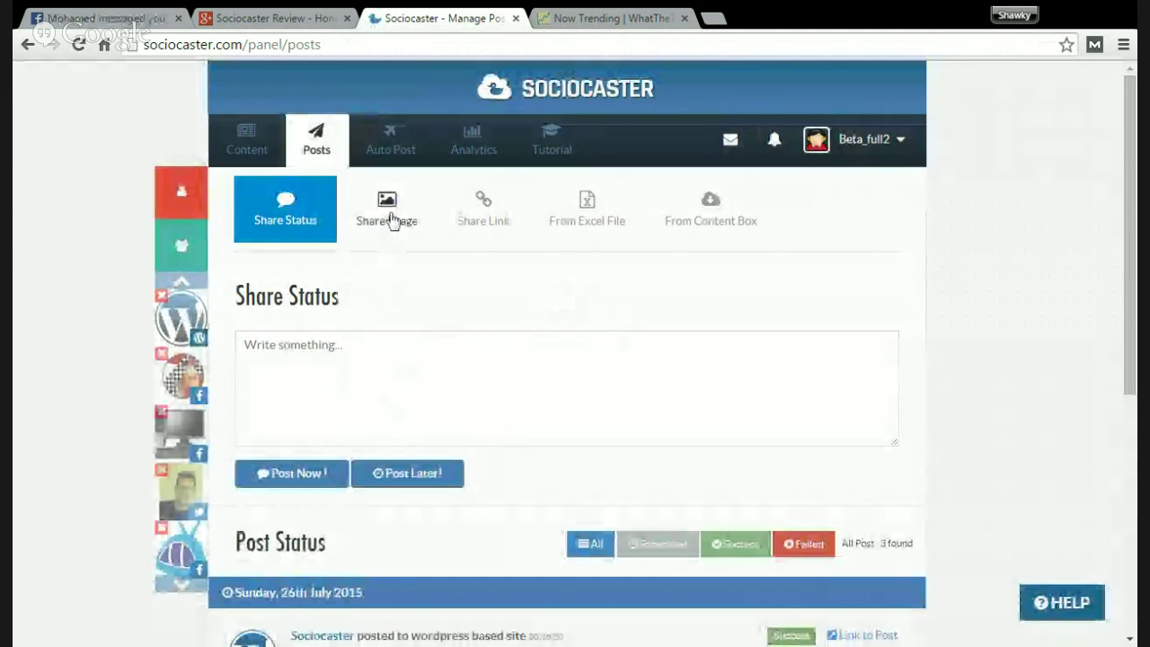
click(392, 221)
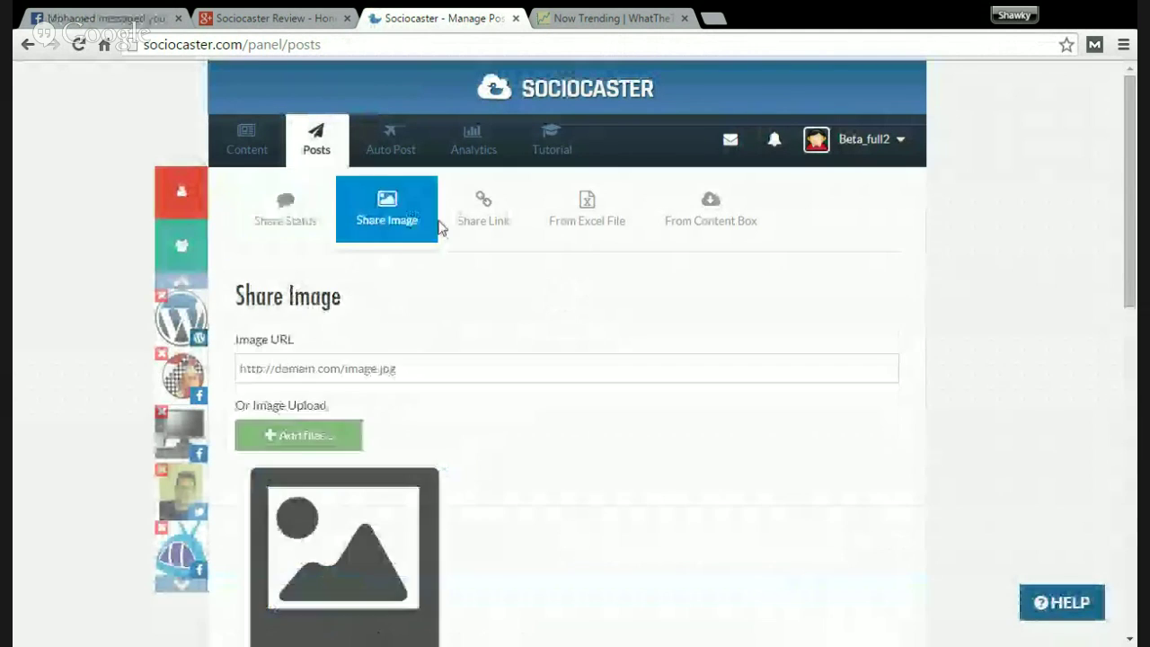
click(575, 235)
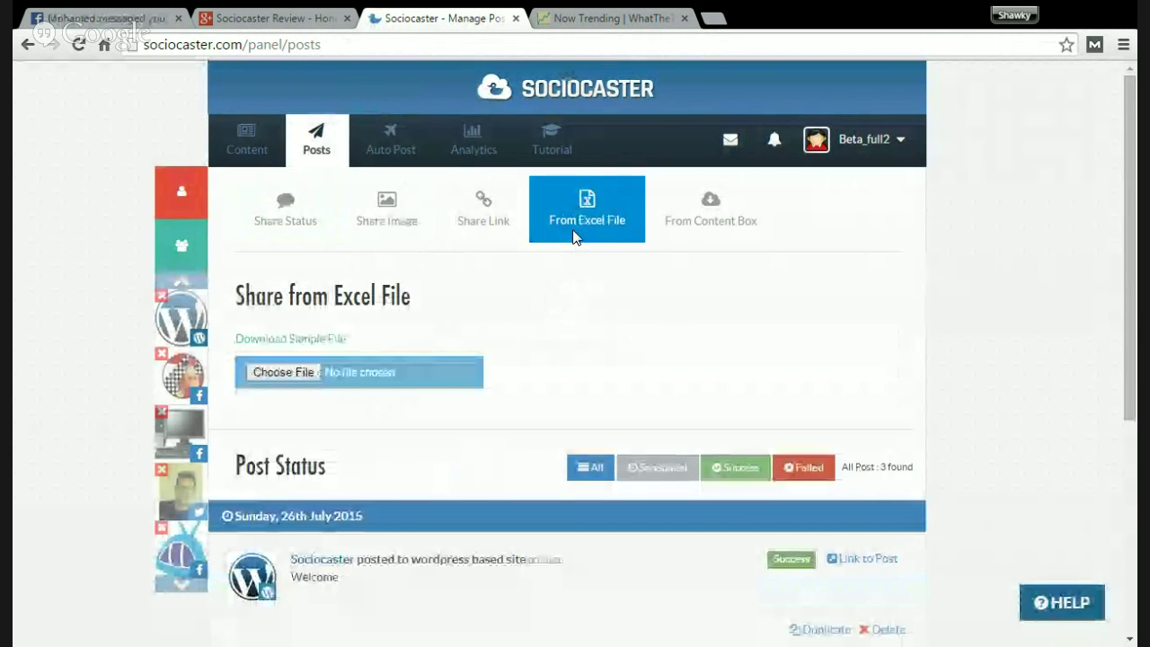
click(732, 220)
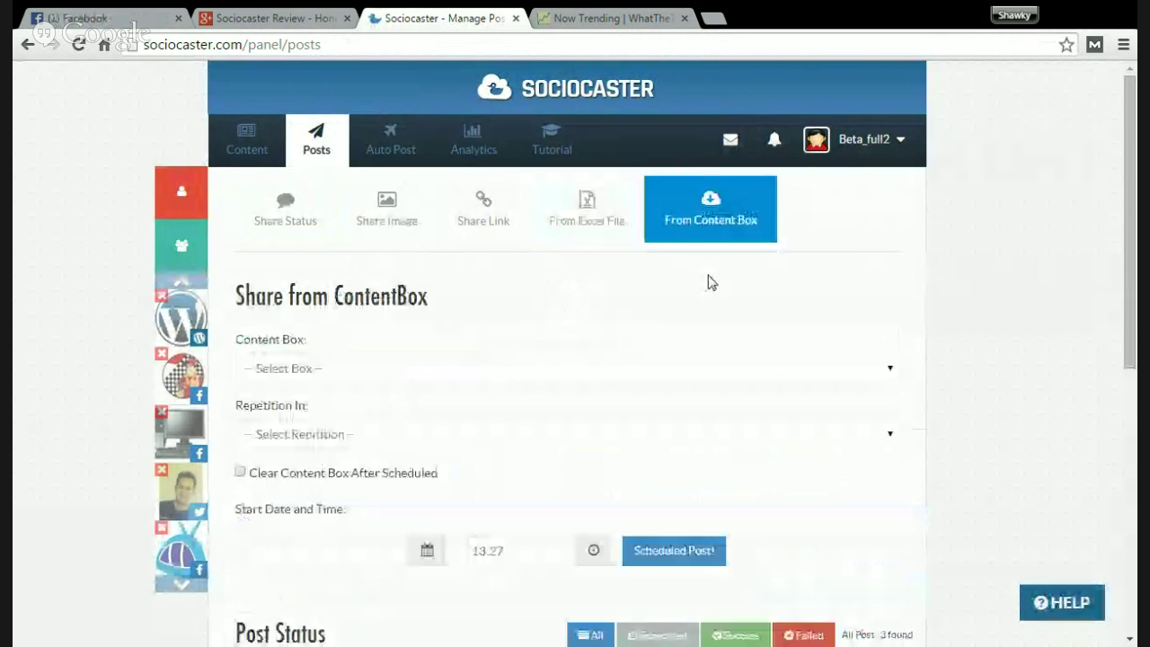
- Open the Auto Post form, choose Youtube as the provider and place the cursor in the source field
click(386, 145)
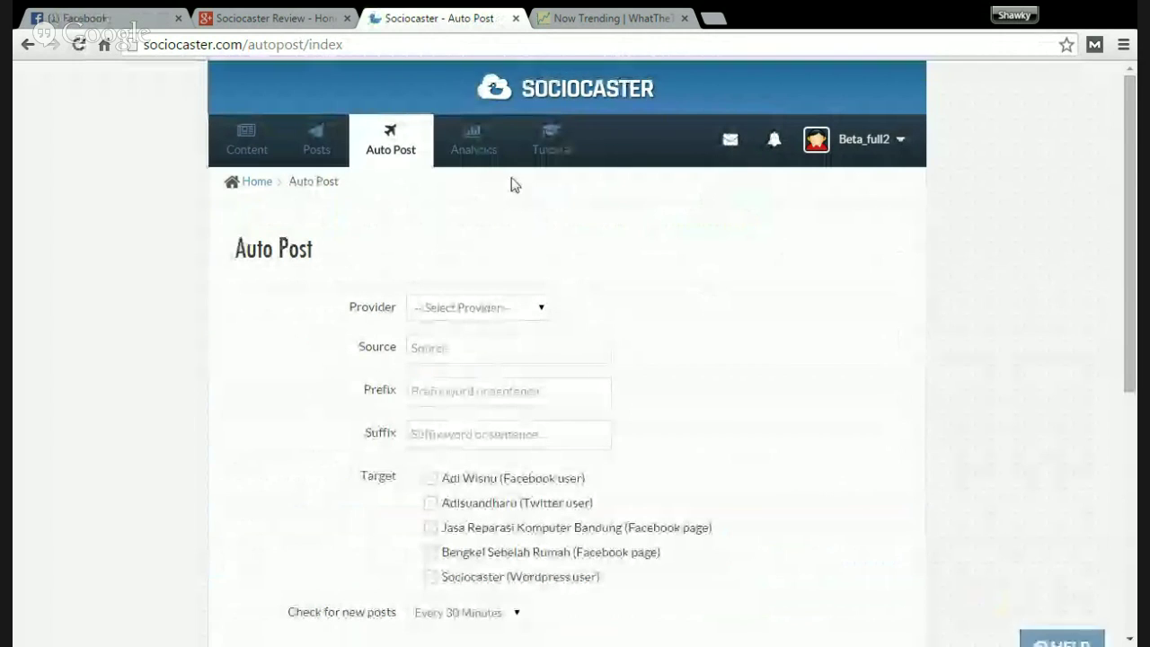
click(462, 308)
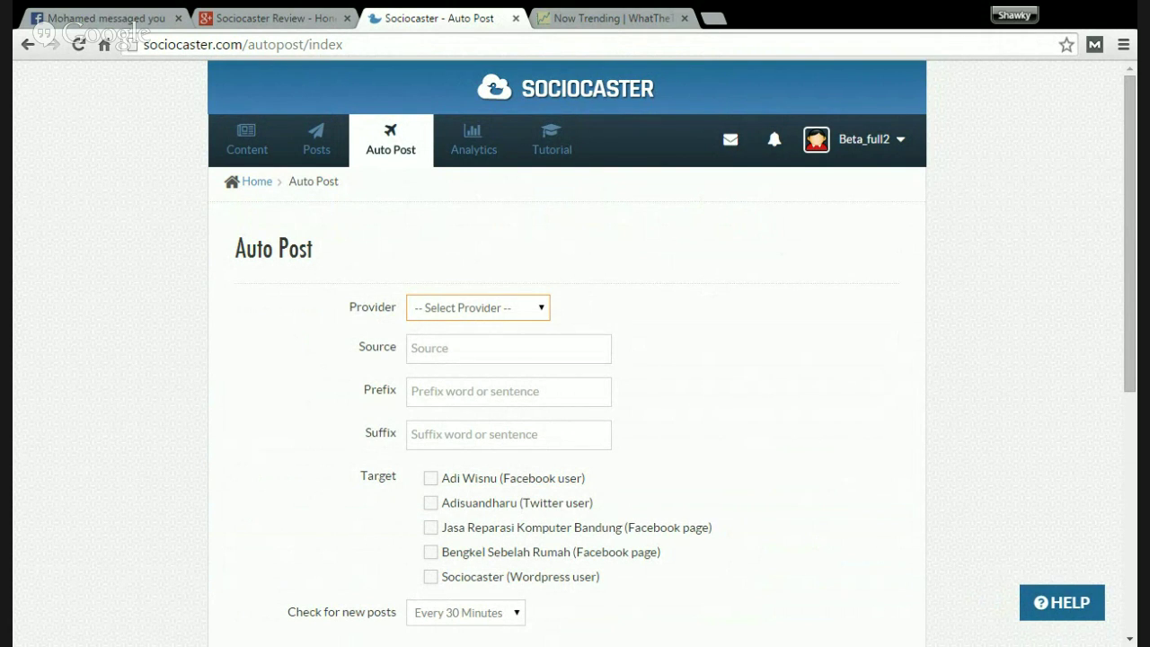
key(y)
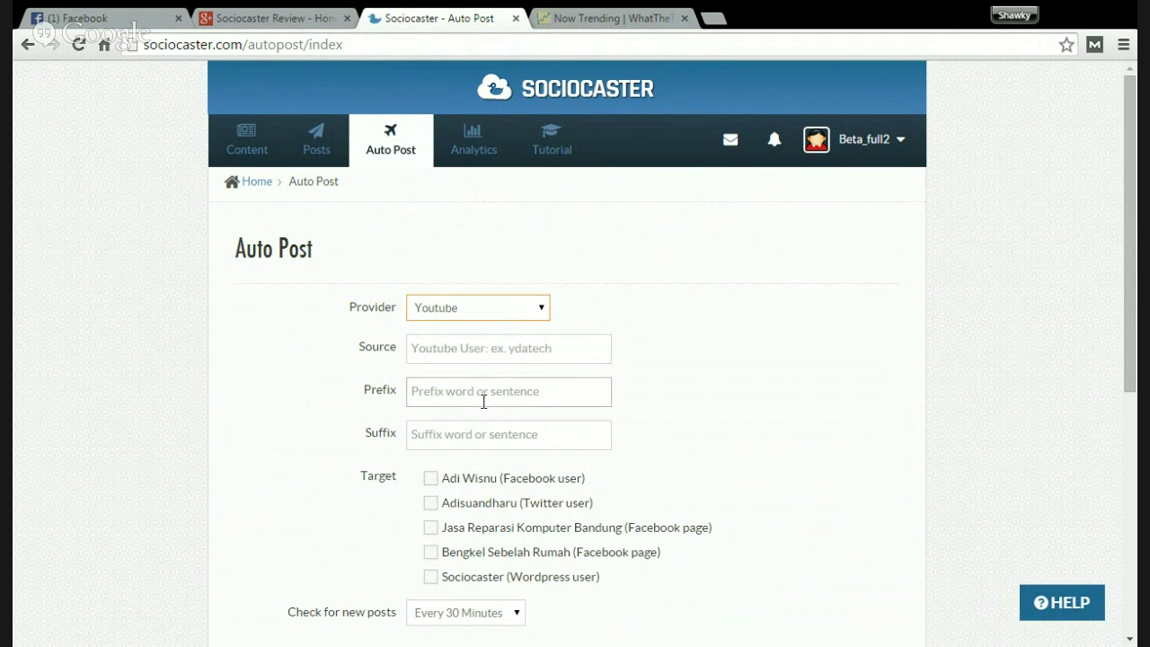
click(474, 359)
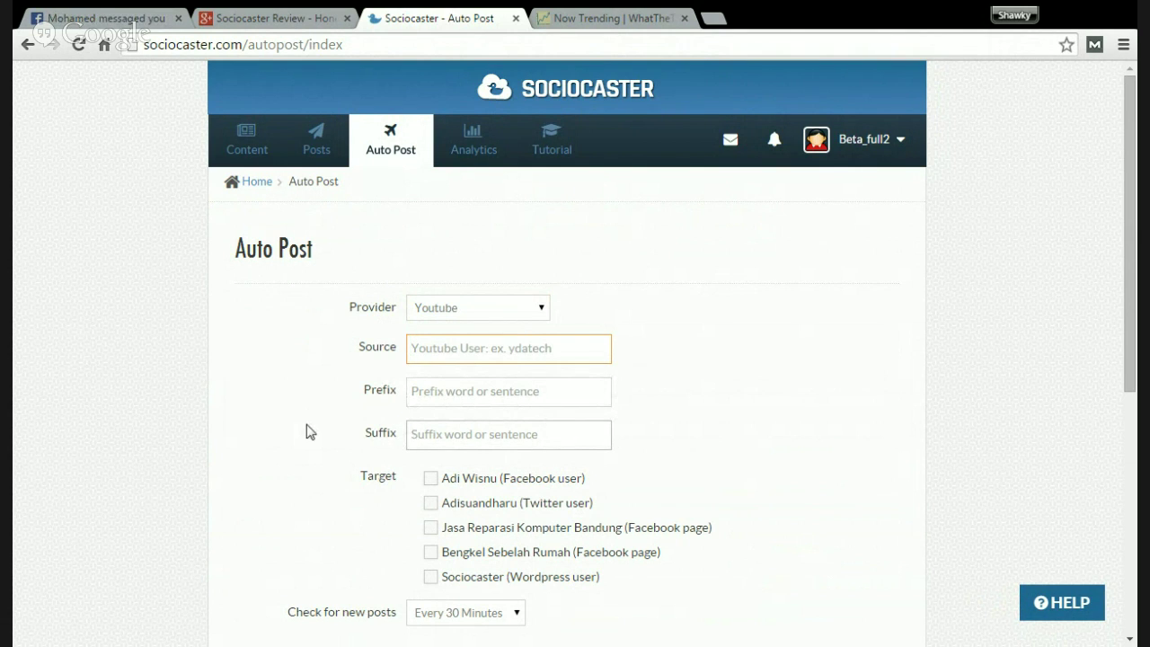
- Toggle the agreement to the Auto Post Term of Service on and off without creating the auto post
scroll(310, 423, down, 1)
scroll(327, 390, down, 2)
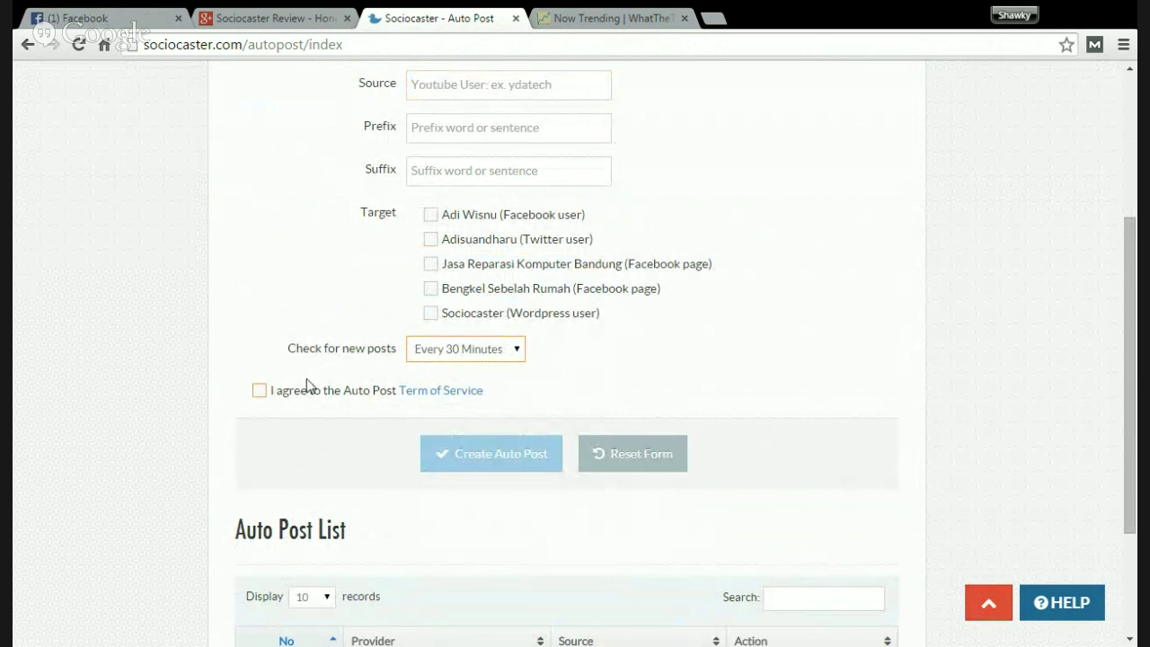
click(219, 323)
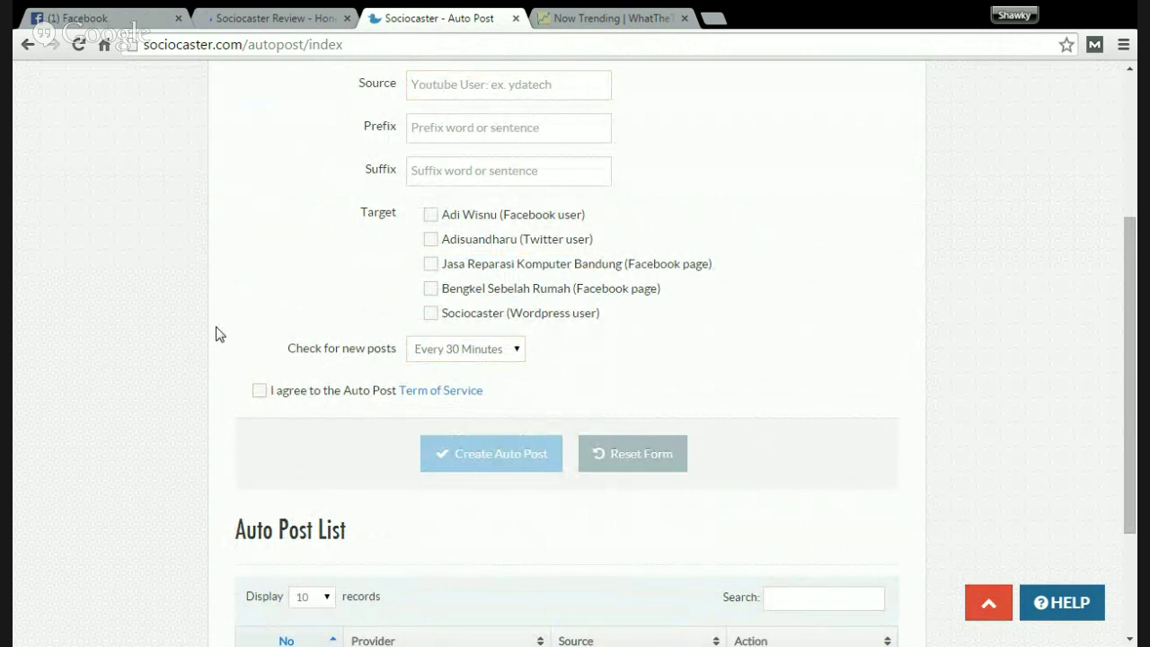
click(329, 395)
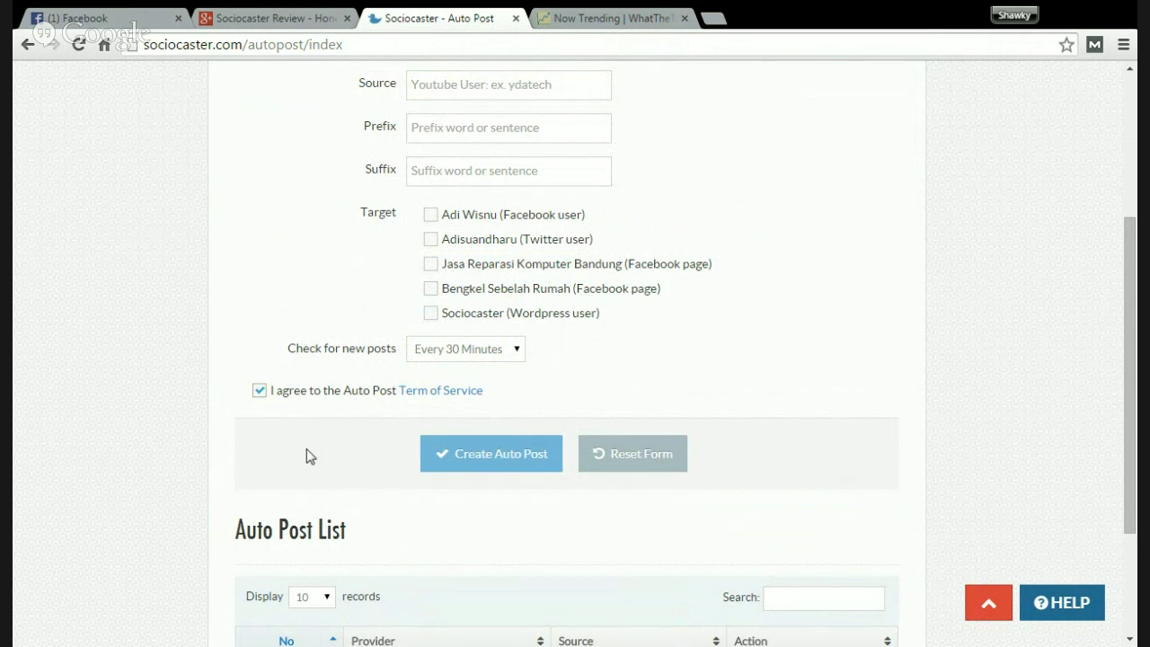
click(334, 398)
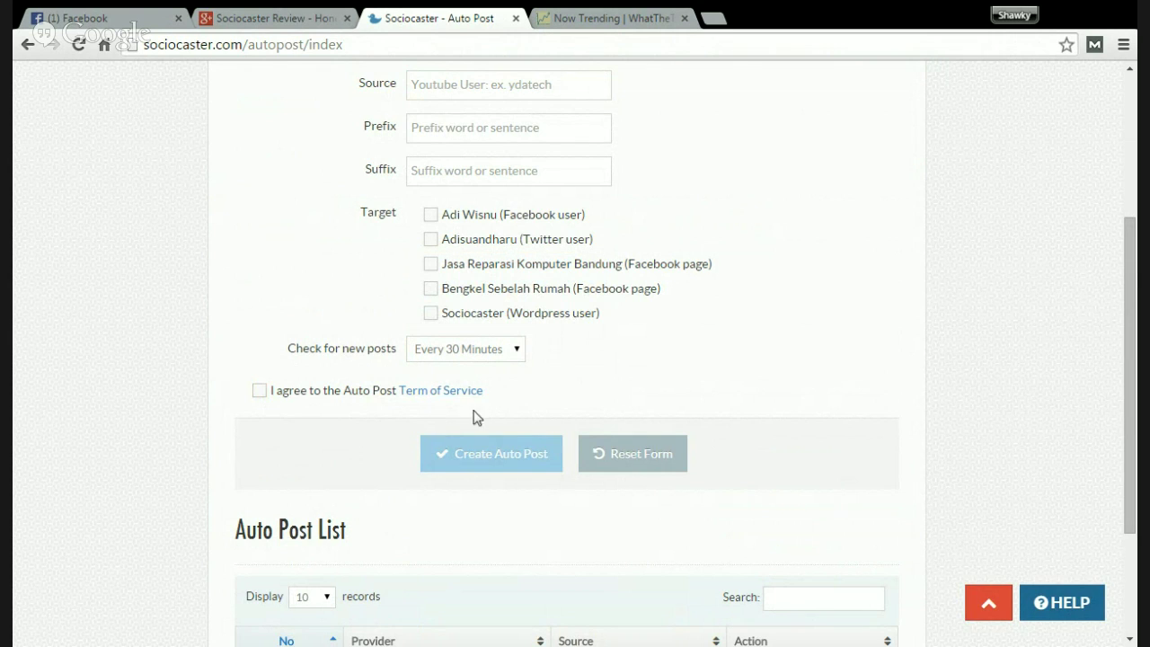
click(334, 396)
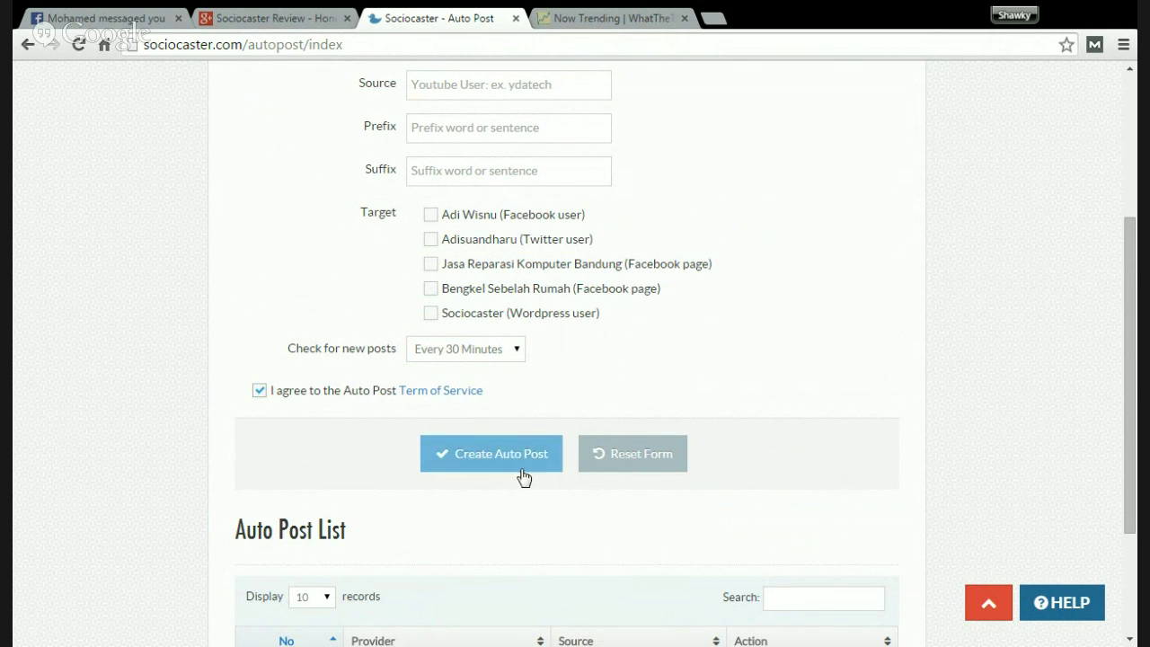
click(323, 396)
scroll(343, 332, up, 3)
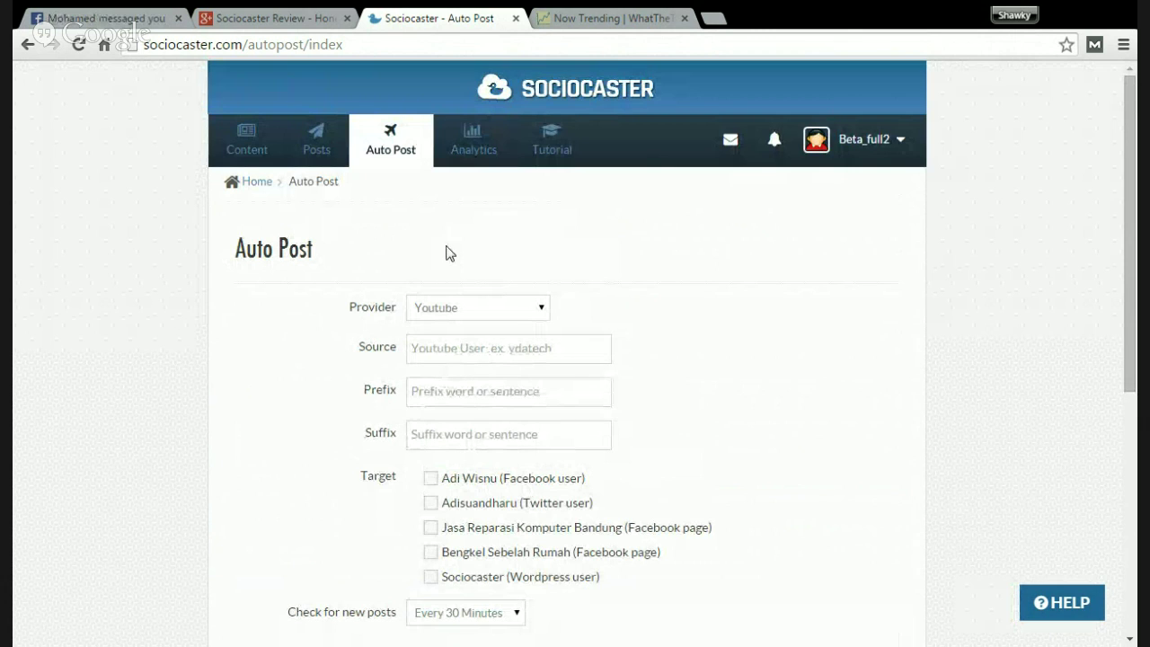
- View the Analytics section's Activity Summary with its post statistics, and the Page Analytics
click(471, 145)
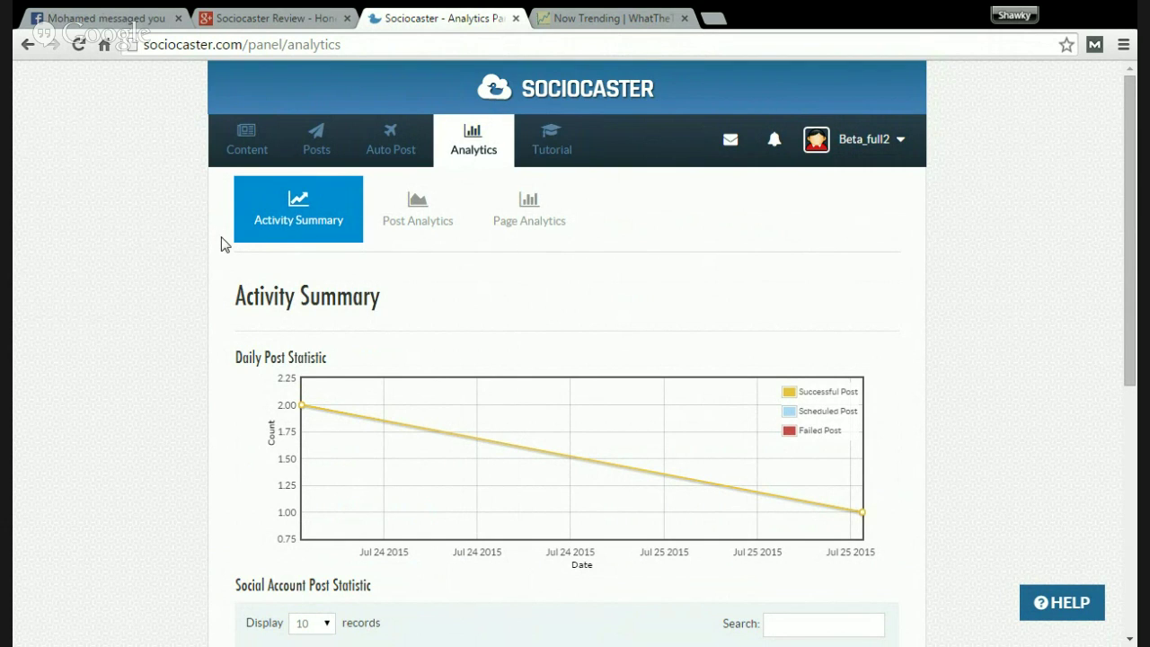
scroll(187, 245, down, 4)
scroll(188, 245, up, 3)
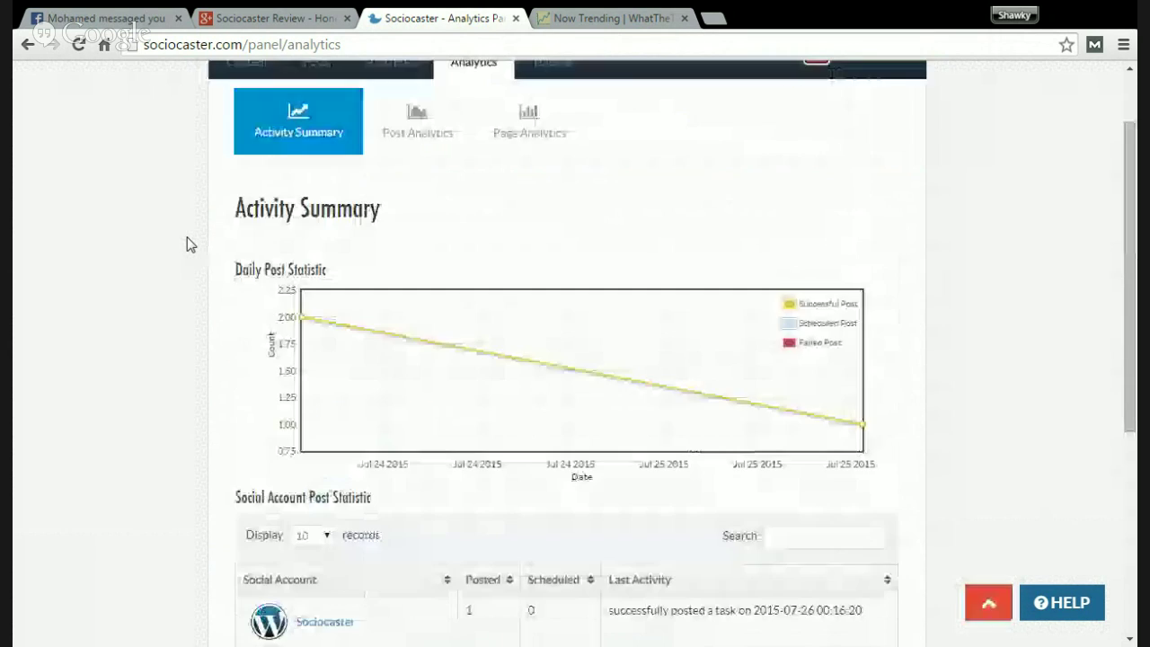
scroll(187, 246, up, 1)
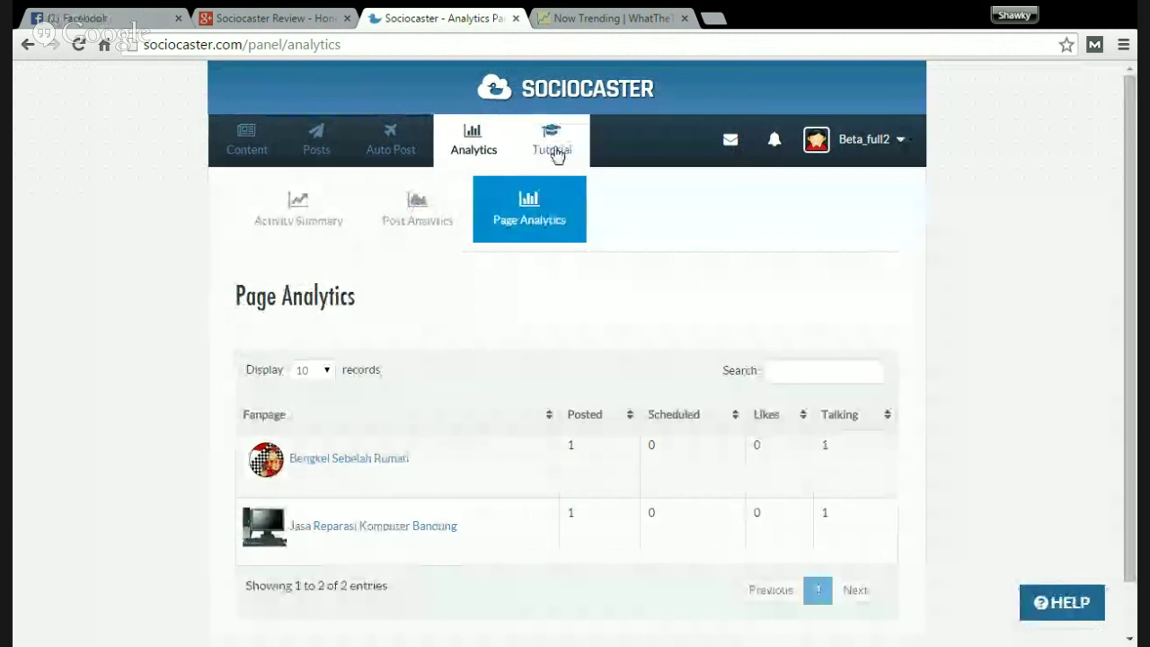
- Look through the list of English Sociocaster tutorials in the Tutorial section
click(555, 146)
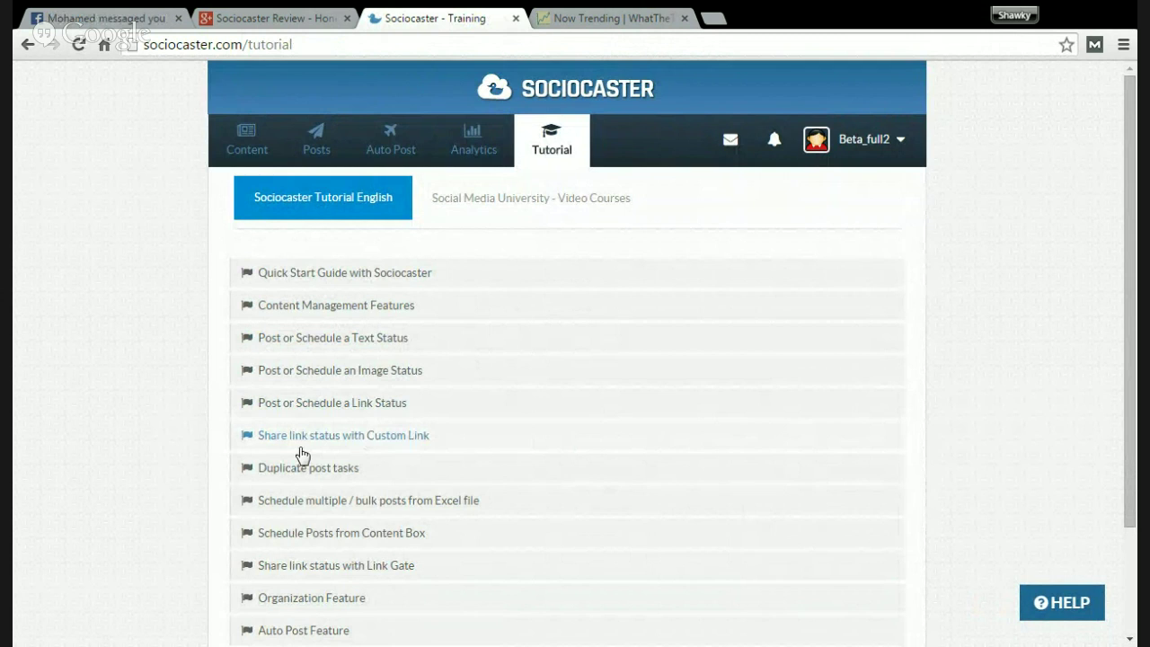
scroll(303, 456, down, 1)
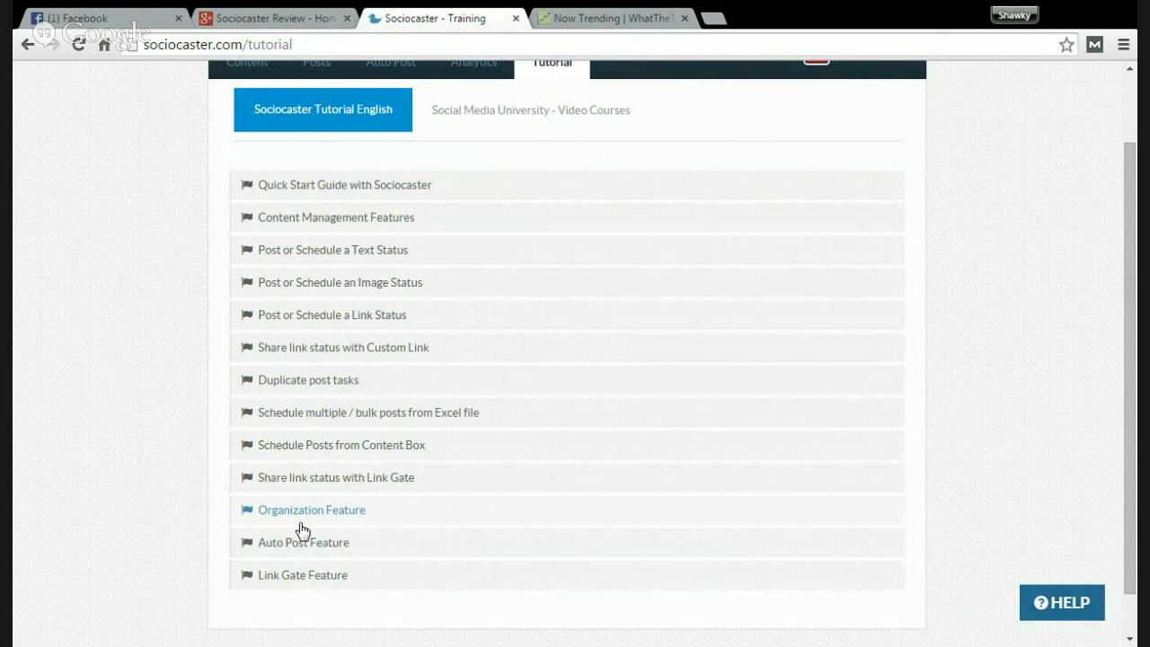
scroll(281, 373, up, 1)
- Return to the Posts section
click(326, 137)
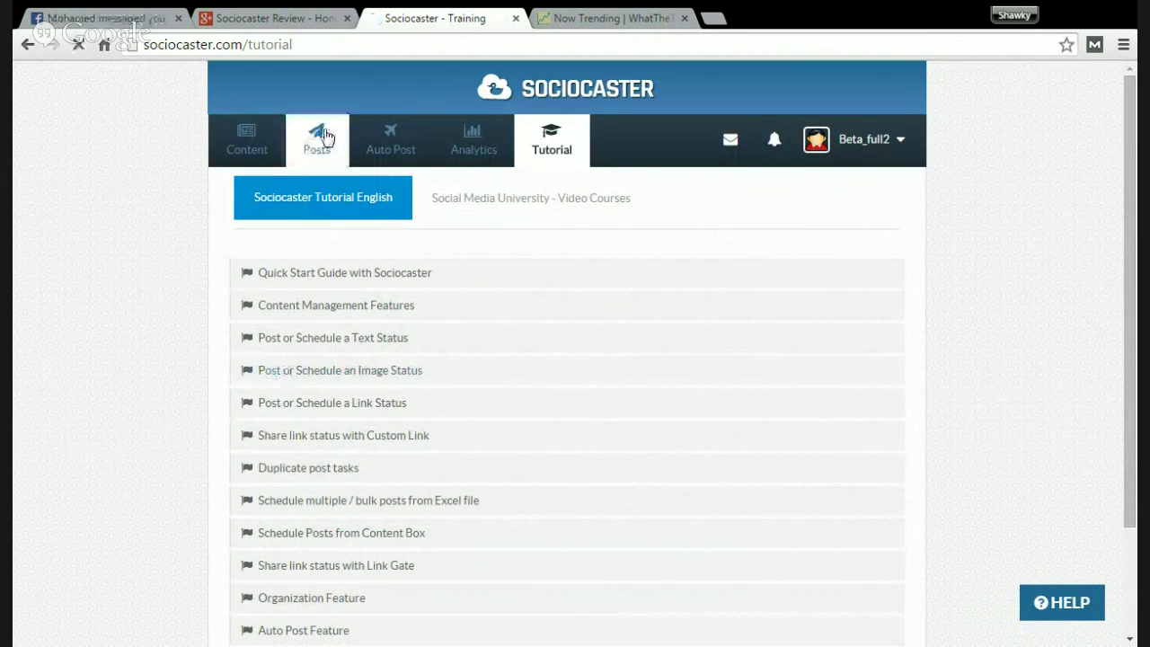